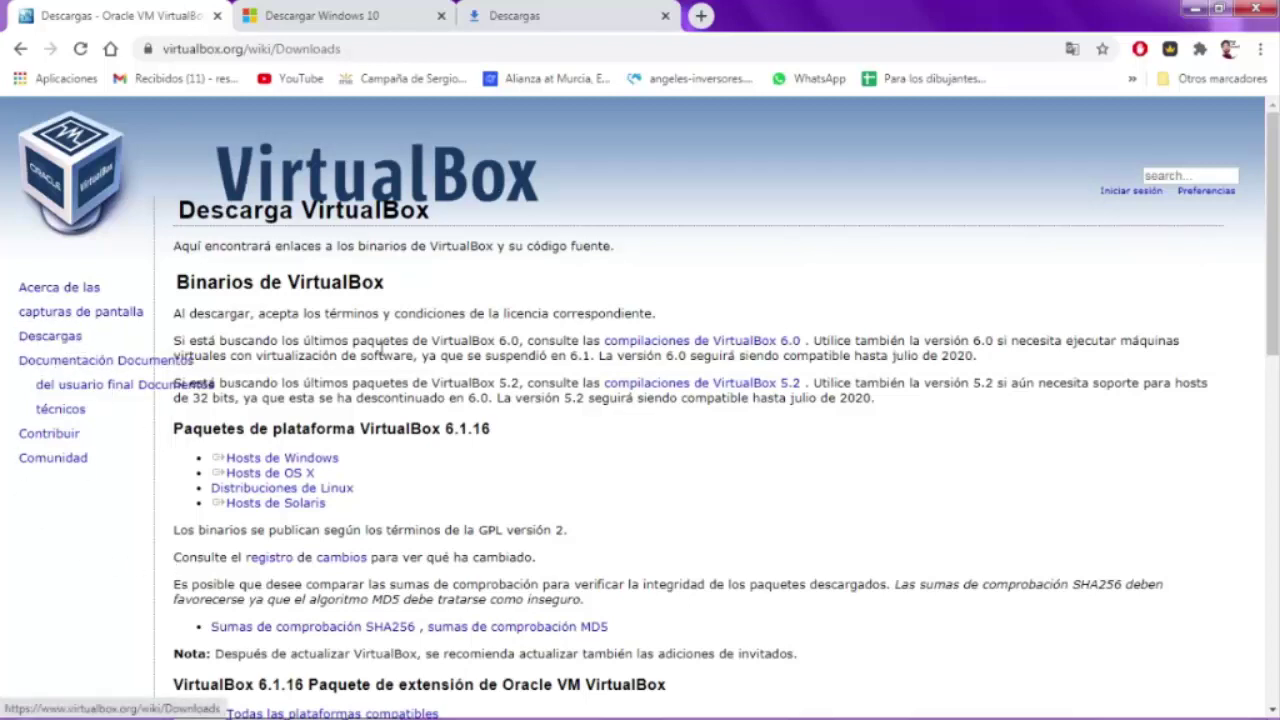
Step: Examine the VirtualBox 6.0 and VirtualBox 5.2 build links on the VirtualBox downloads page
{"action": "left_click", "coordinate": [750, 344]}
{"action": "left_click_drag", "start_coordinate": [593, 340], "coordinate": [803, 342]}
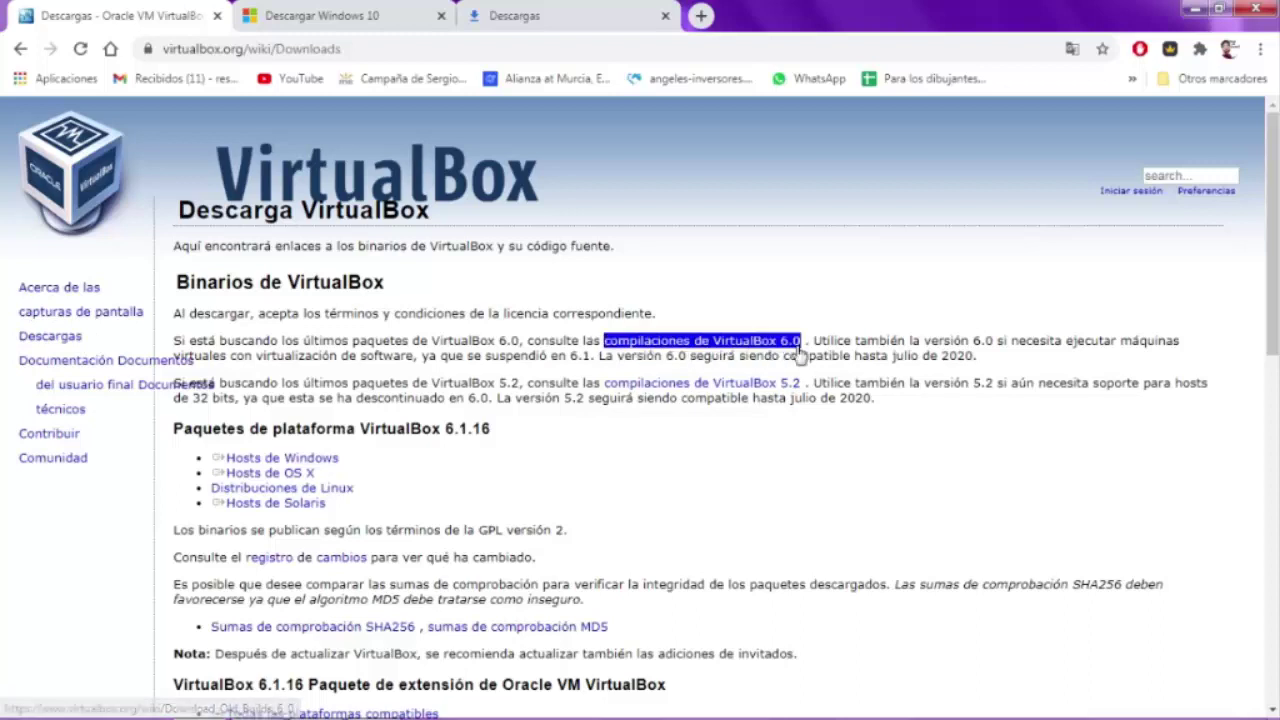
{"action": "left_click_drag", "start_coordinate": [602, 383], "coordinate": [802, 385]}
{"action": "left_click", "coordinate": [735, 396]}
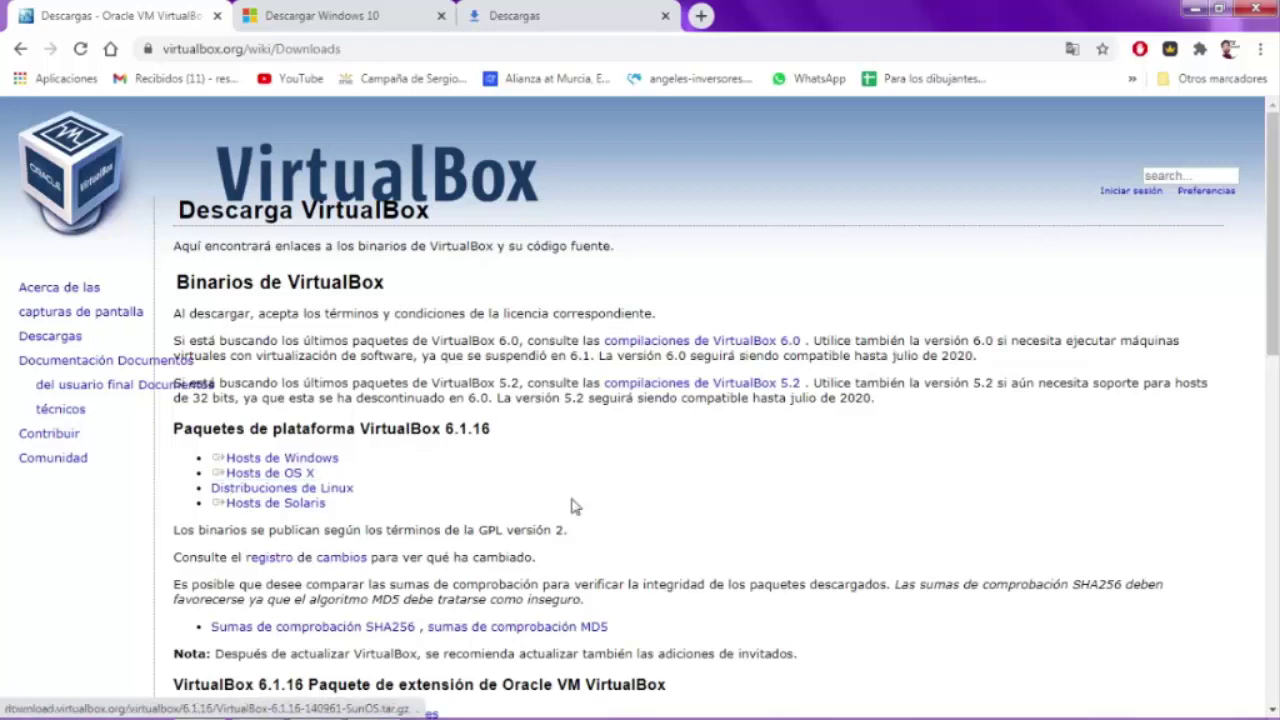
{"action": "left_click_drag", "start_coordinate": [603, 341], "coordinate": [803, 342]}
{"action": "left_click", "coordinate": [794, 341]}
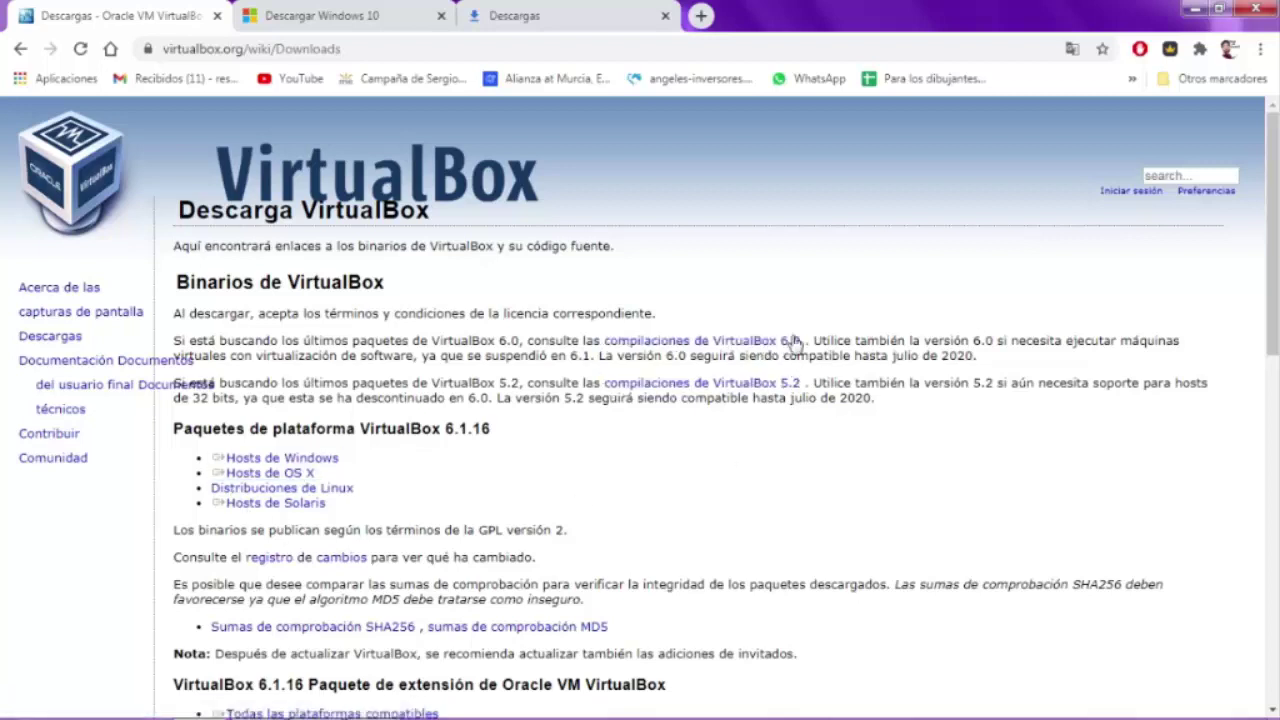
{"action": "left_click_drag", "start_coordinate": [603, 341], "coordinate": [790, 343]}
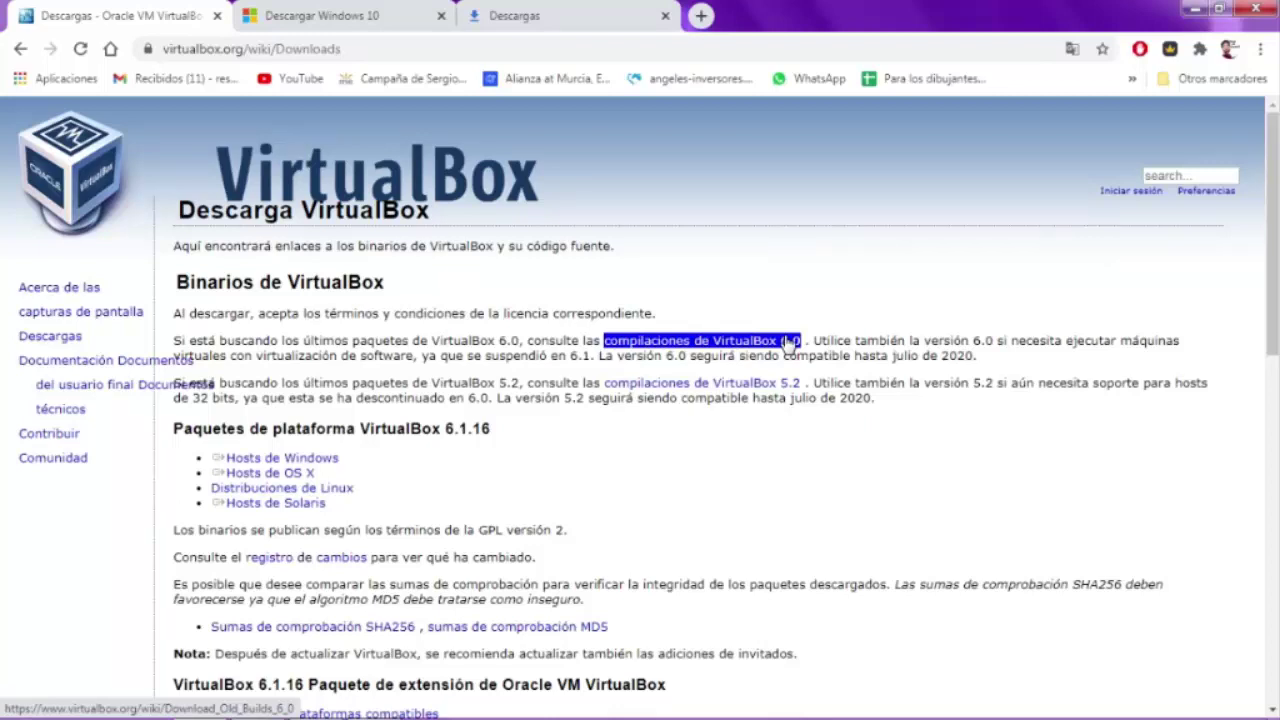
{"action": "mouse_move", "coordinate": [604, 383]}
{"action": "left_mouse_down"}
{"action": "mouse_move", "coordinate": [786, 391]}
{"action": "mouse_move", "coordinate": [604, 383]}
{"action": "left_mouse_up"}
{"action": "left_click", "coordinate": [790, 364]}
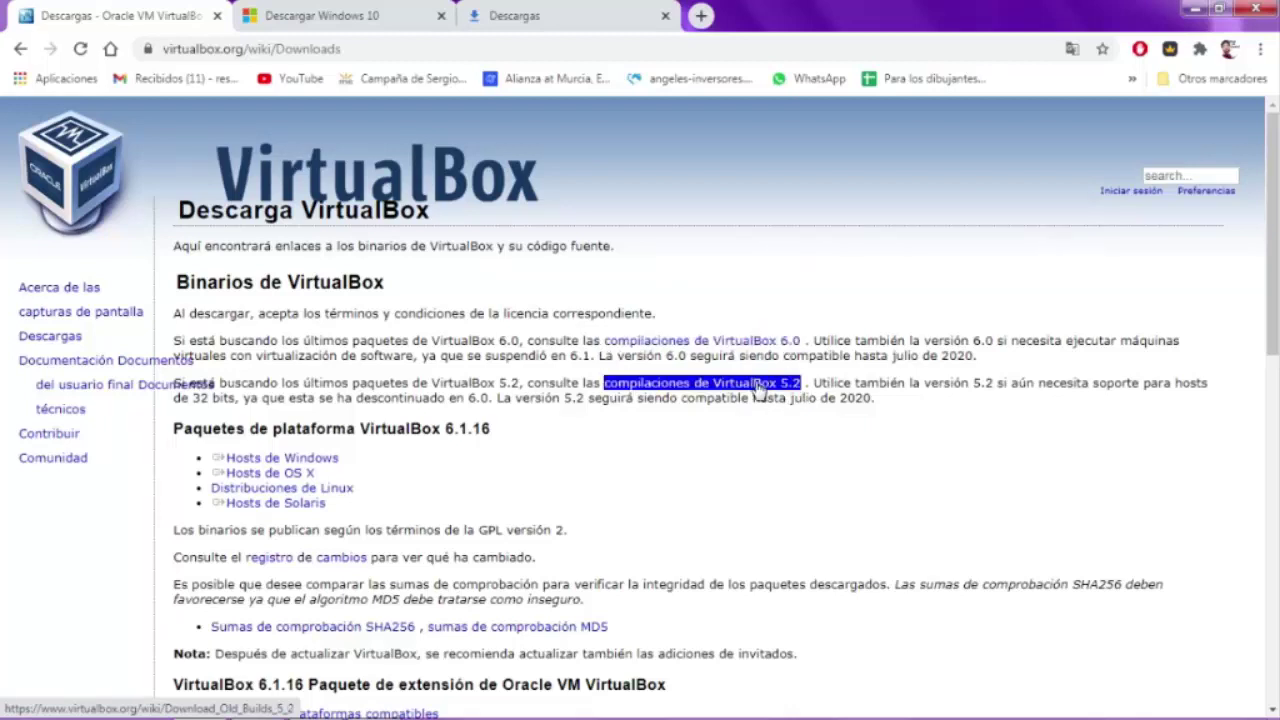
Step: Review the browser's downloaded files and Microsoft's Windows 10 download page
{"action": "left_click", "coordinate": [572, 12]}
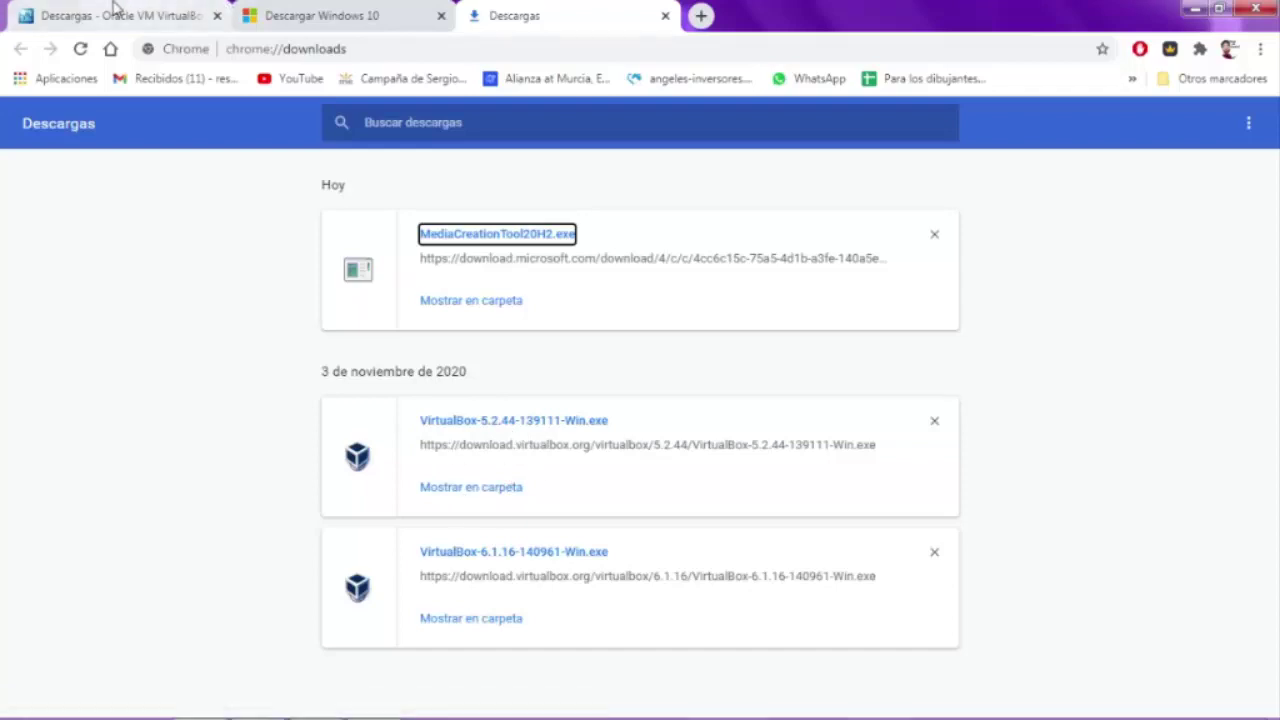
{"action": "left_click", "coordinate": [290, 14]}
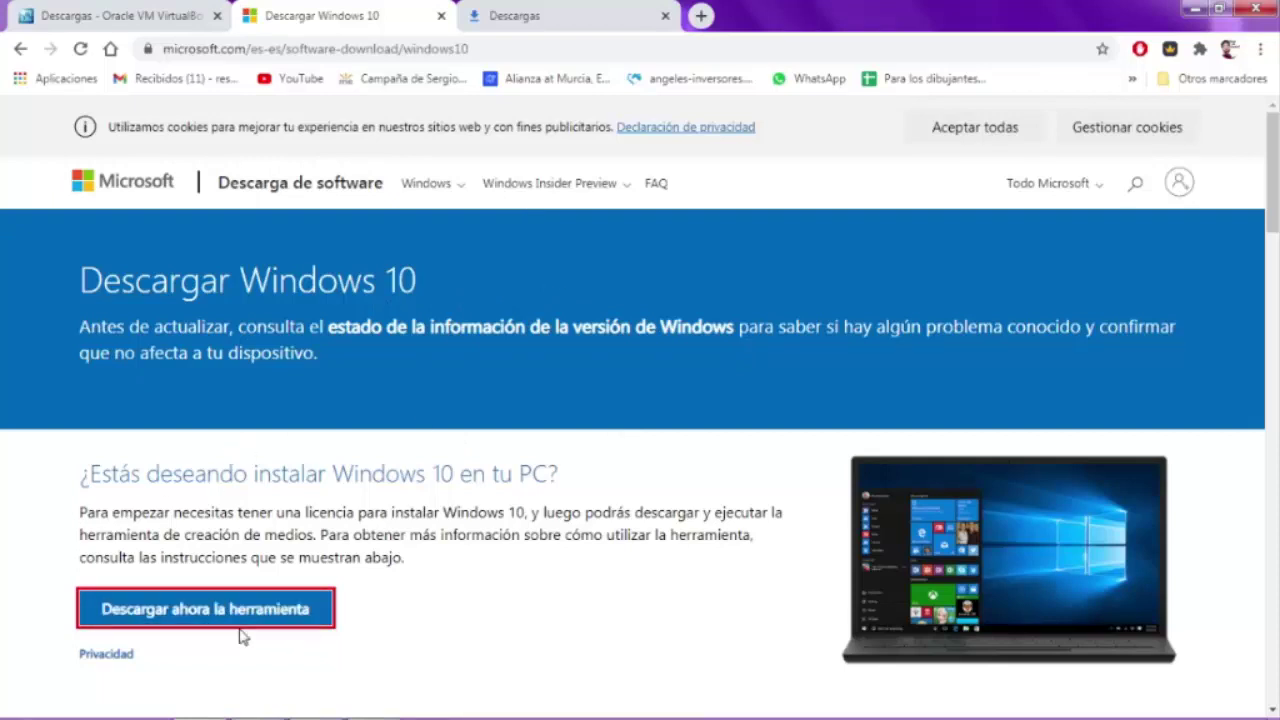
Step: Run the downloaded MediaCreationTool20H2.exe, accept its licence terms and choose to create installation media for another PC
{"action": "left_click", "coordinate": [522, 16]}
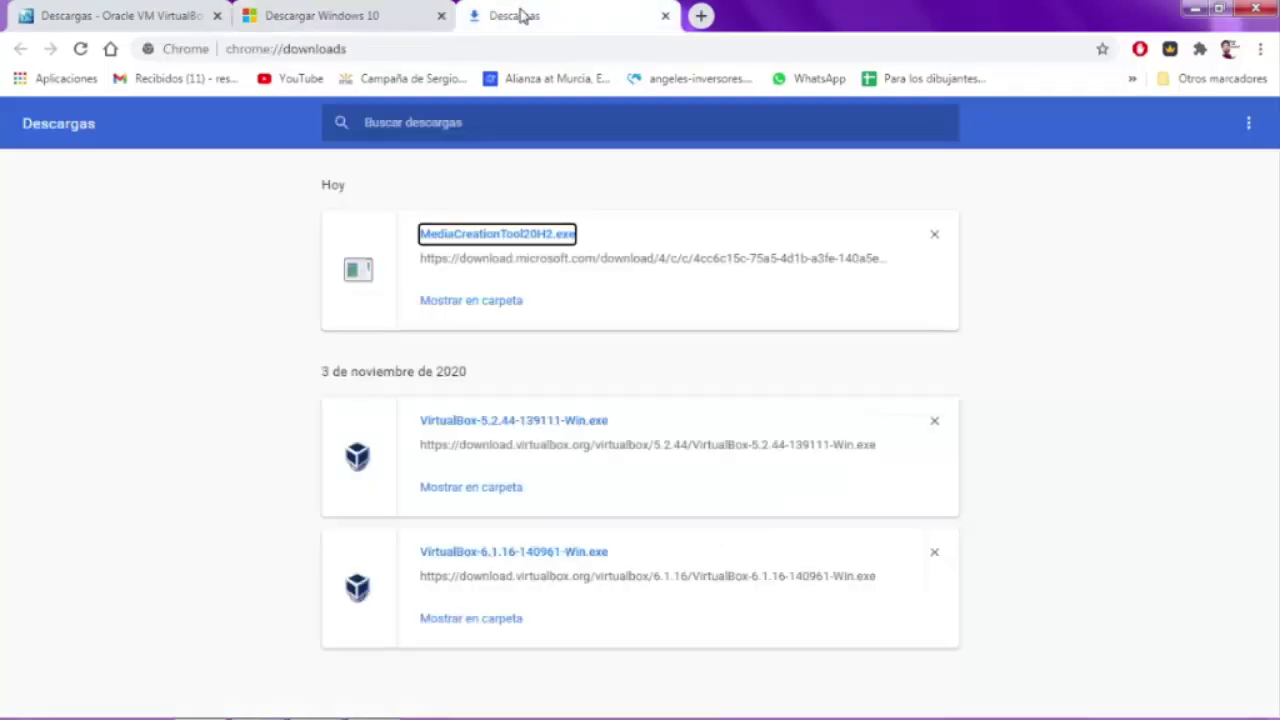
{"action": "double_click", "coordinate": [518, 237]}
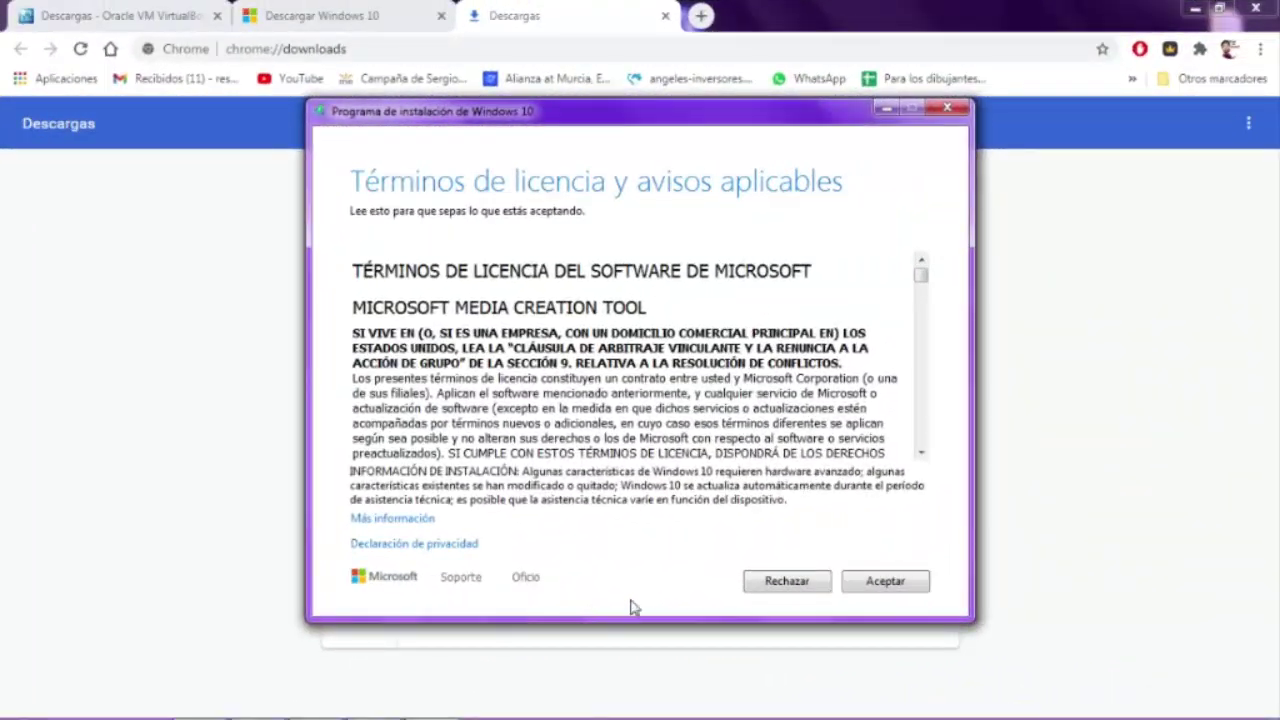
{"action": "left_click", "coordinate": [876, 590]}
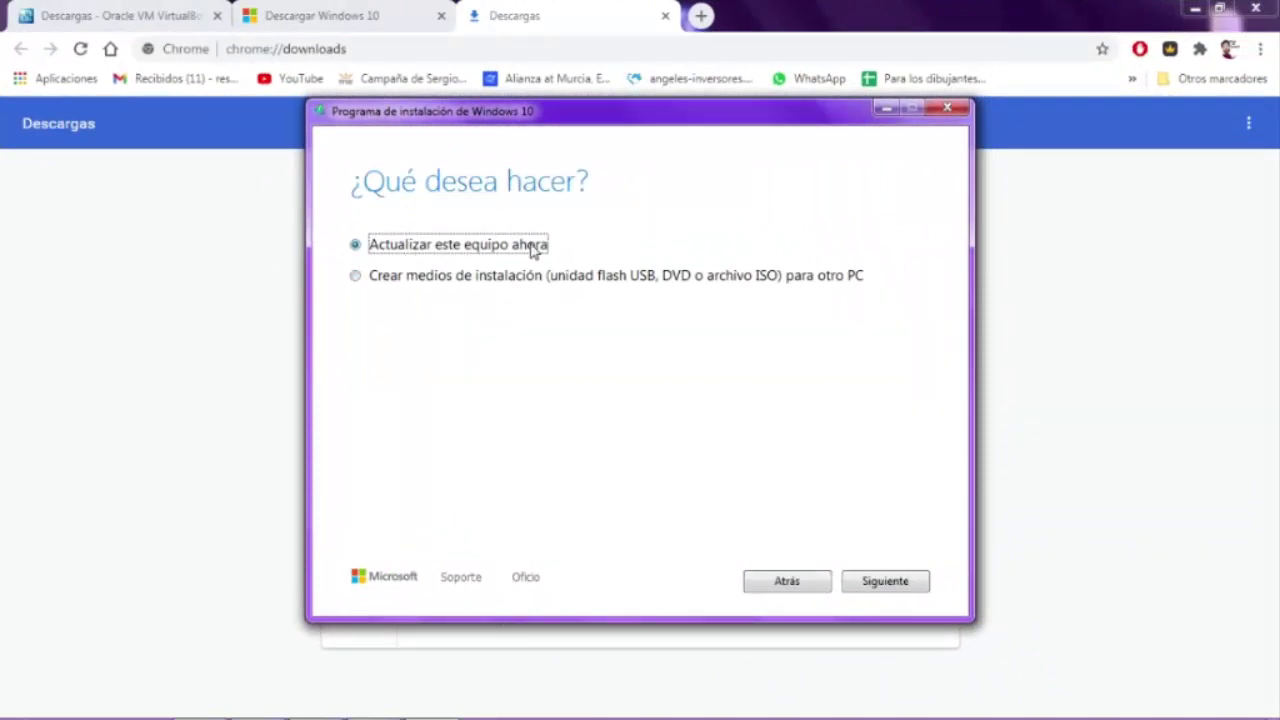
{"action": "left_click", "coordinate": [356, 278]}
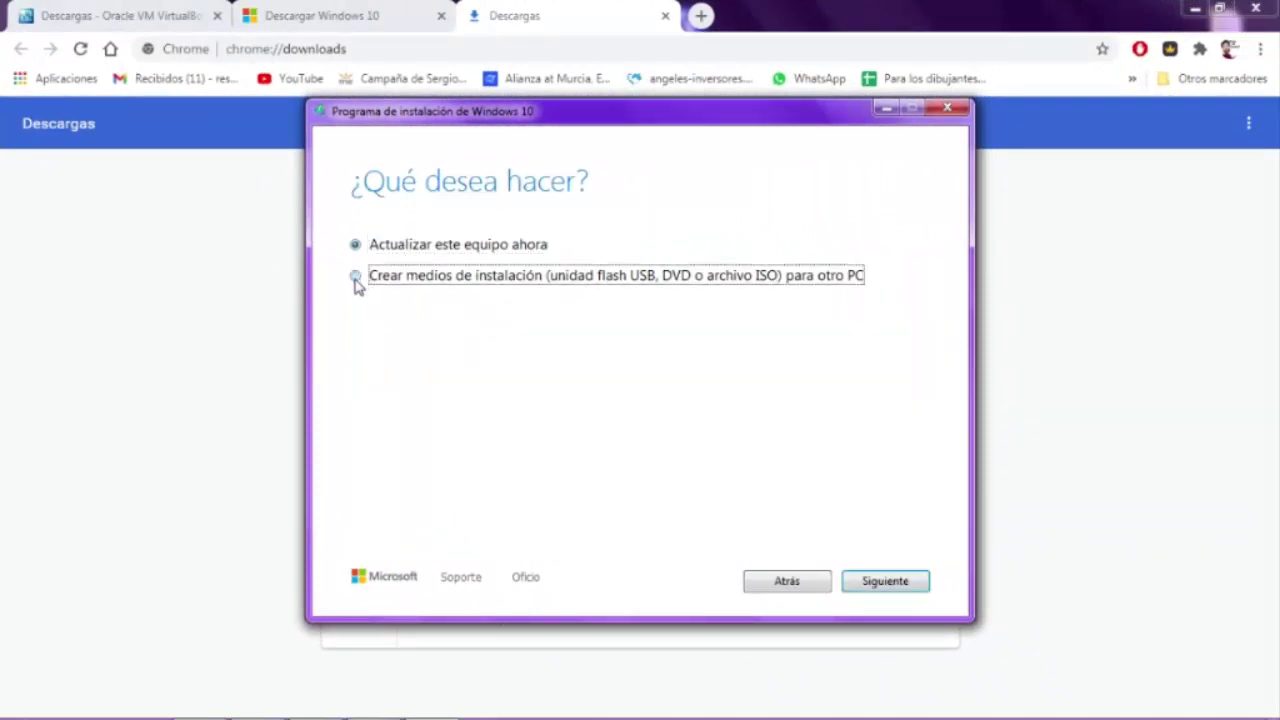
{"action": "left_click", "coordinate": [871, 583]}
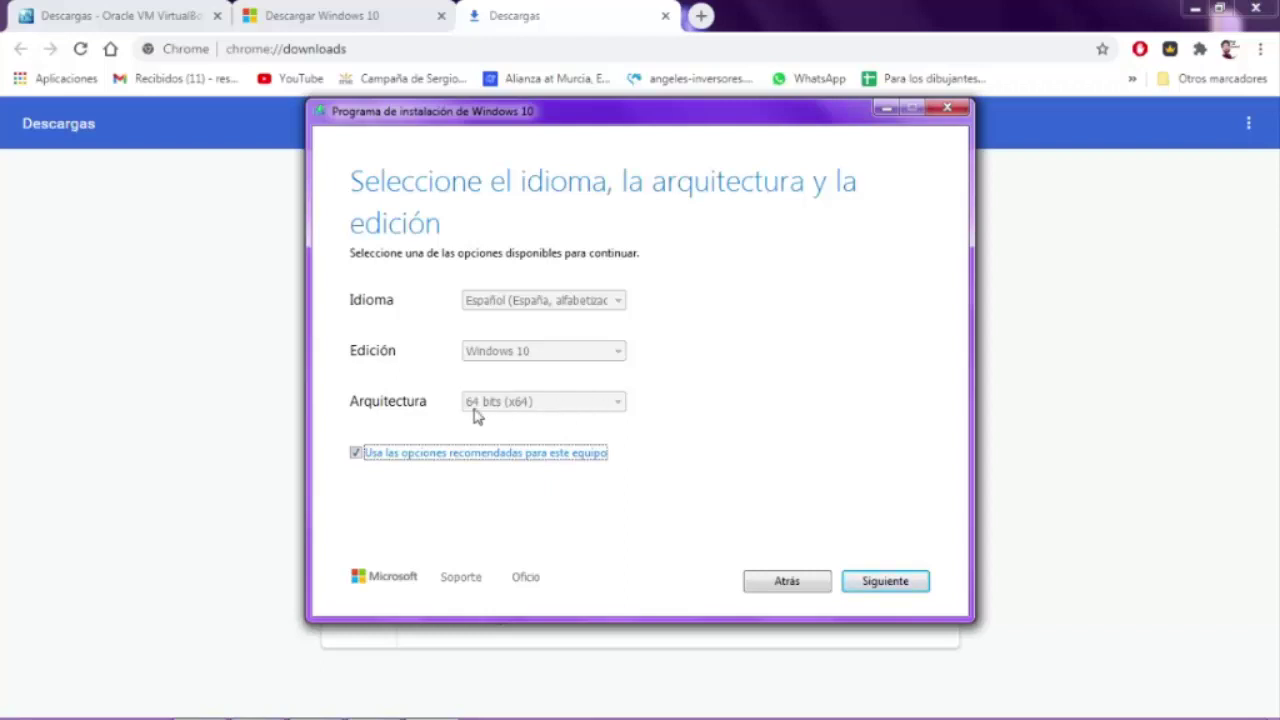
Step: Check the available architectures, keep 64 bits (x64), and continue with the recommended options for this computer
{"action": "left_click", "coordinate": [358, 455]}
{"action": "left_click", "coordinate": [530, 402]}
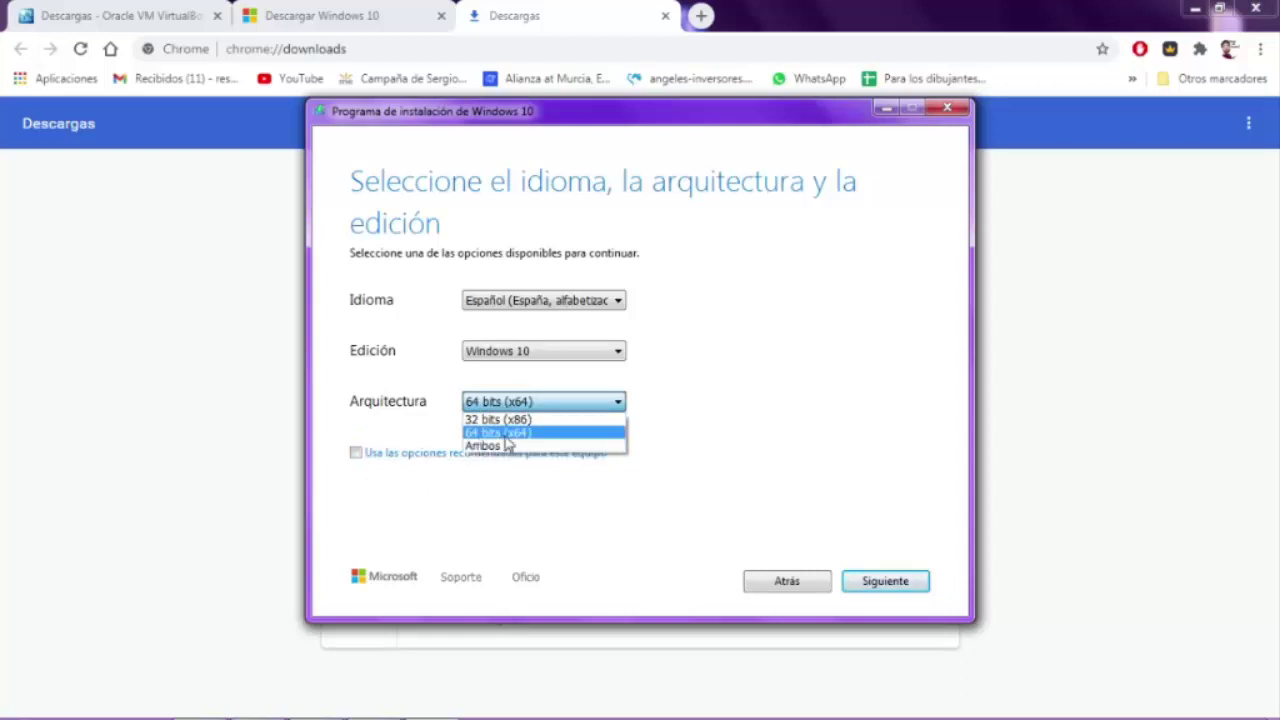
{"action": "left_click", "coordinate": [506, 438]}
{"action": "left_click", "coordinate": [357, 452]}
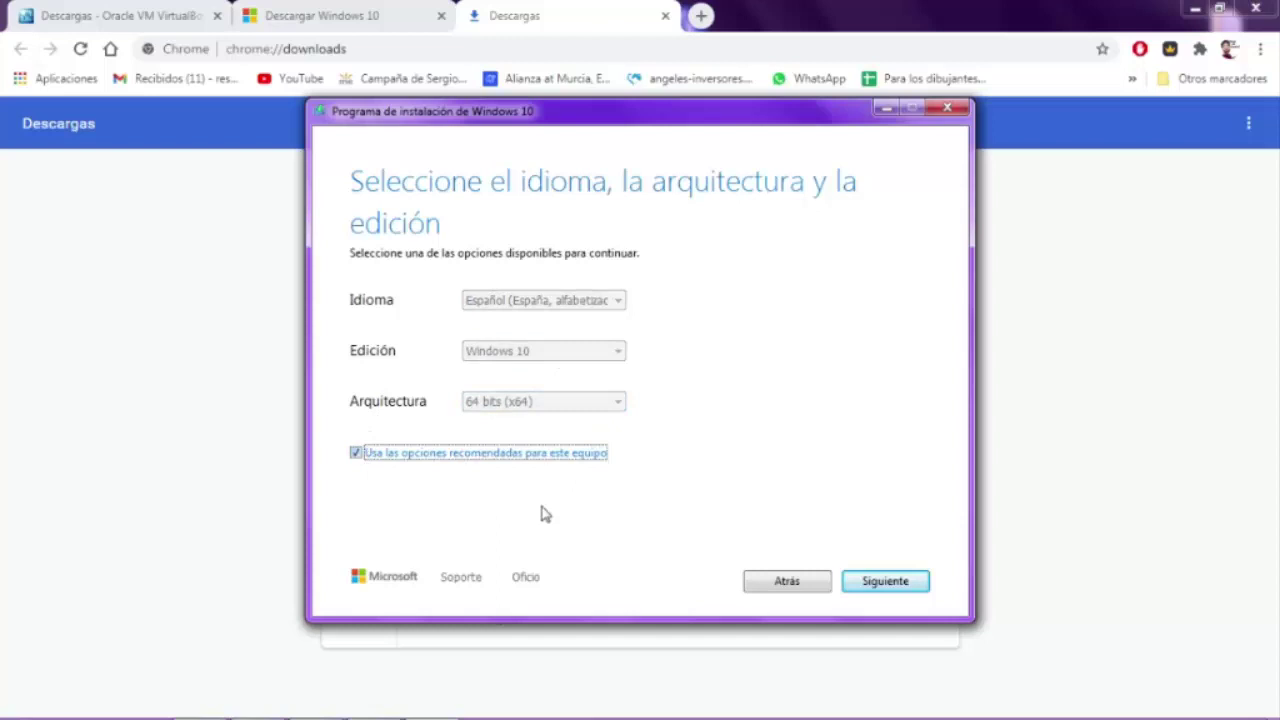
{"action": "left_click", "coordinate": [885, 582]}
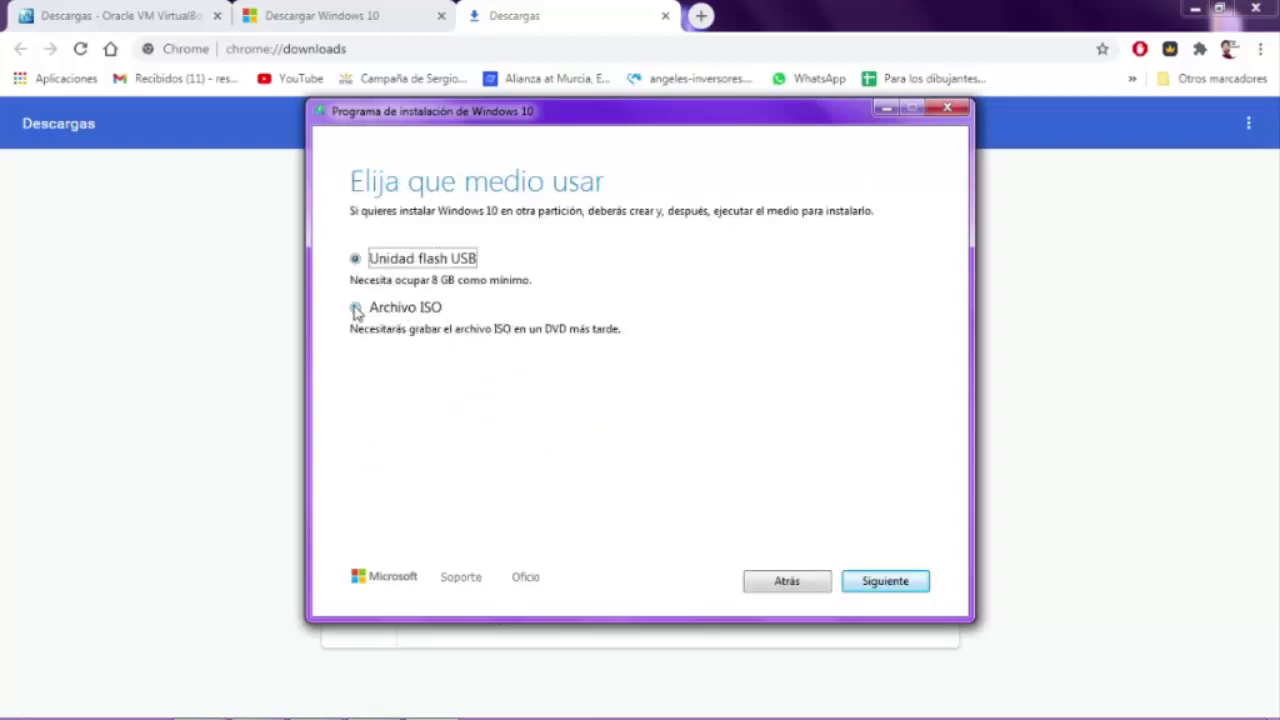
Step: Choose the ISO file as the medium, browse the save locations for Windows.iso, and close the save dialog
{"action": "left_click", "coordinate": [396, 307]}
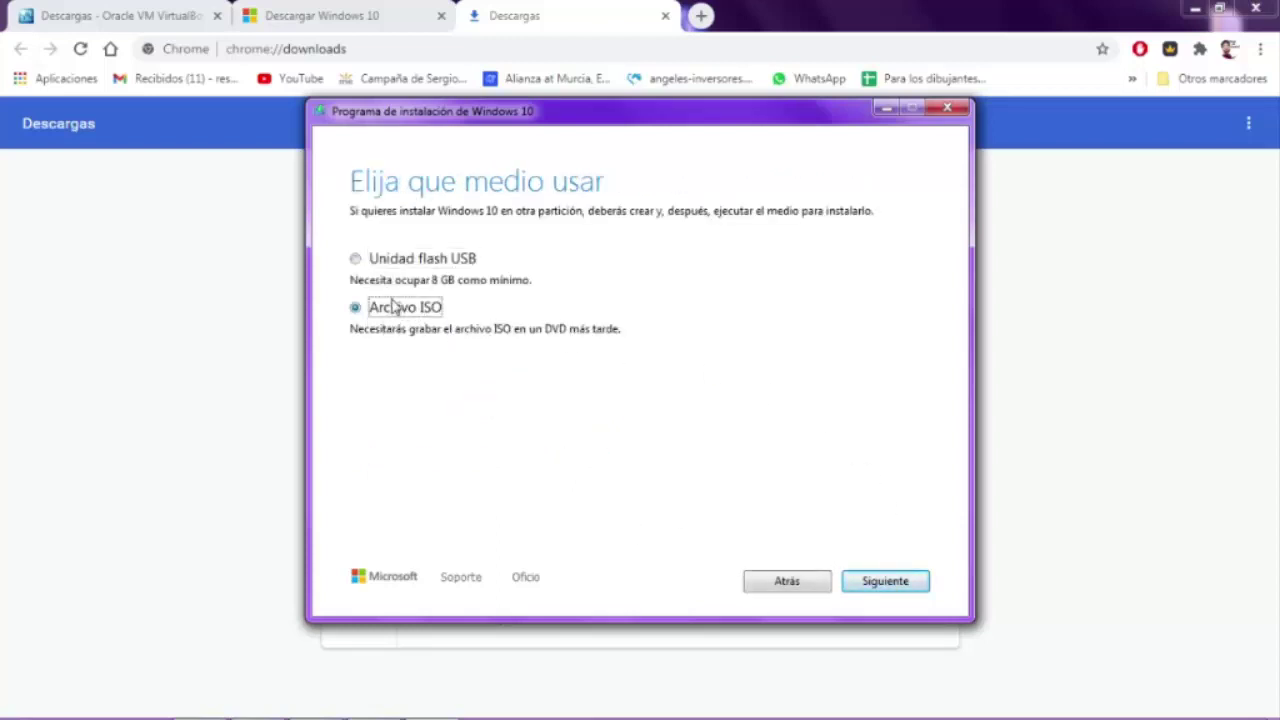
{"action": "left_click", "coordinate": [886, 583]}
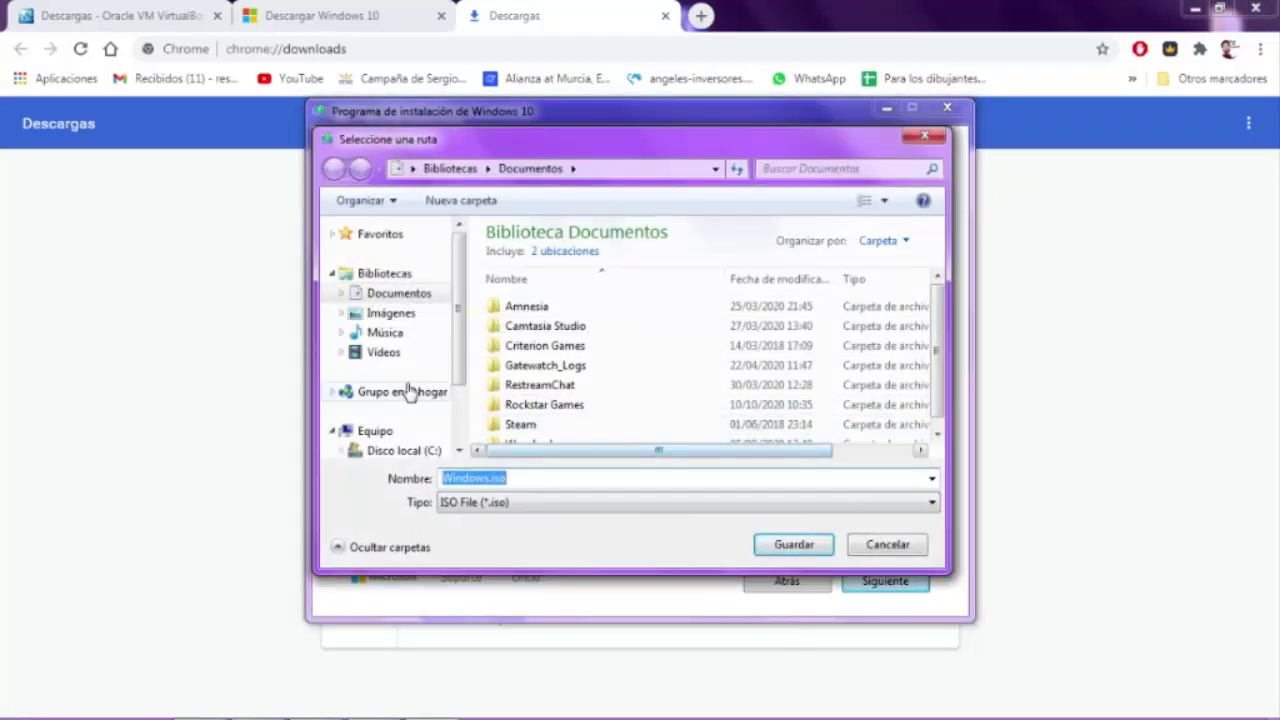
{"action": "left_click_drag", "start_coordinate": [464, 332], "coordinate": [458, 442]}
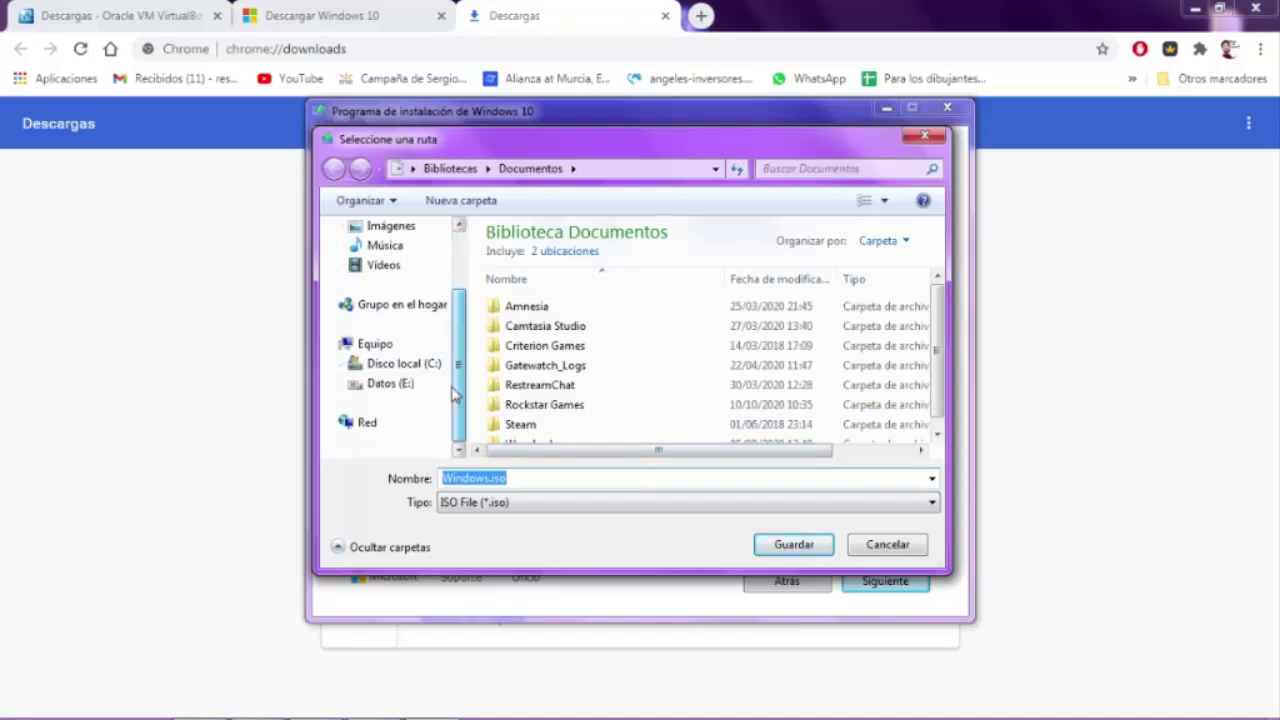
{"action": "scroll", "coordinate": [456, 388], "scroll_direction": "up", "scroll_amount": 1}
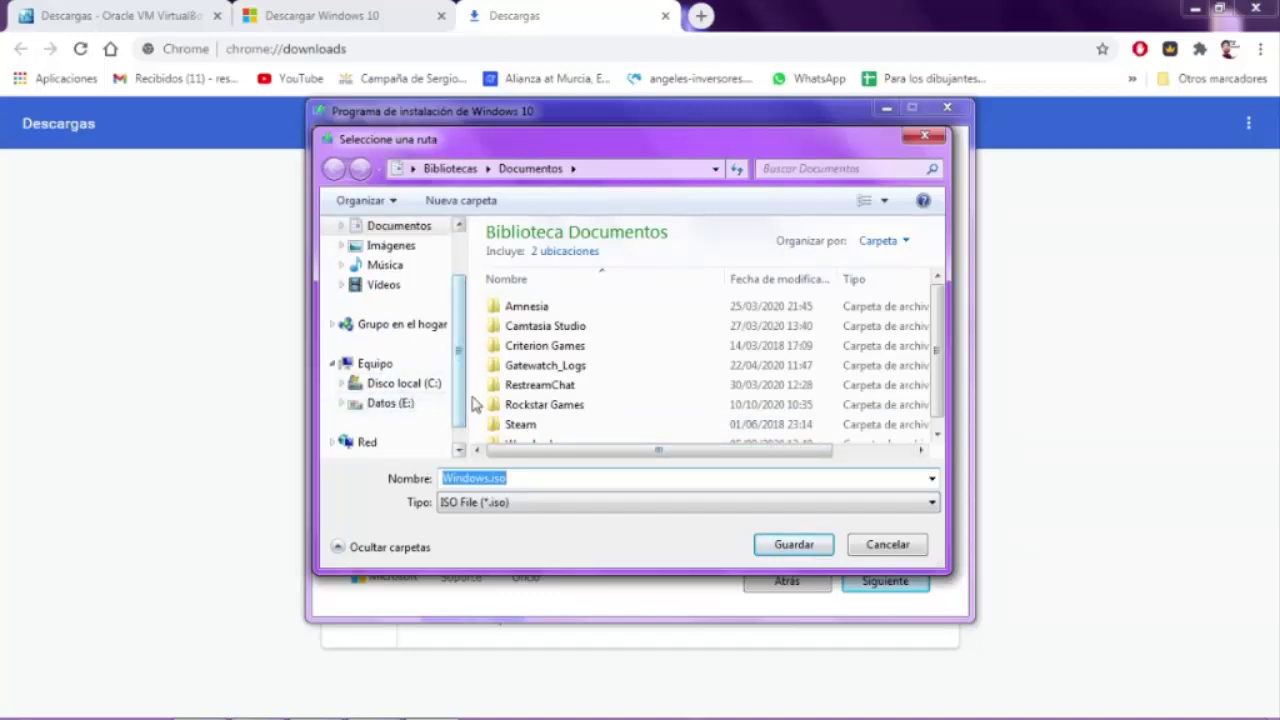
{"action": "left_click_drag", "start_coordinate": [457, 420], "coordinate": [460, 337]}
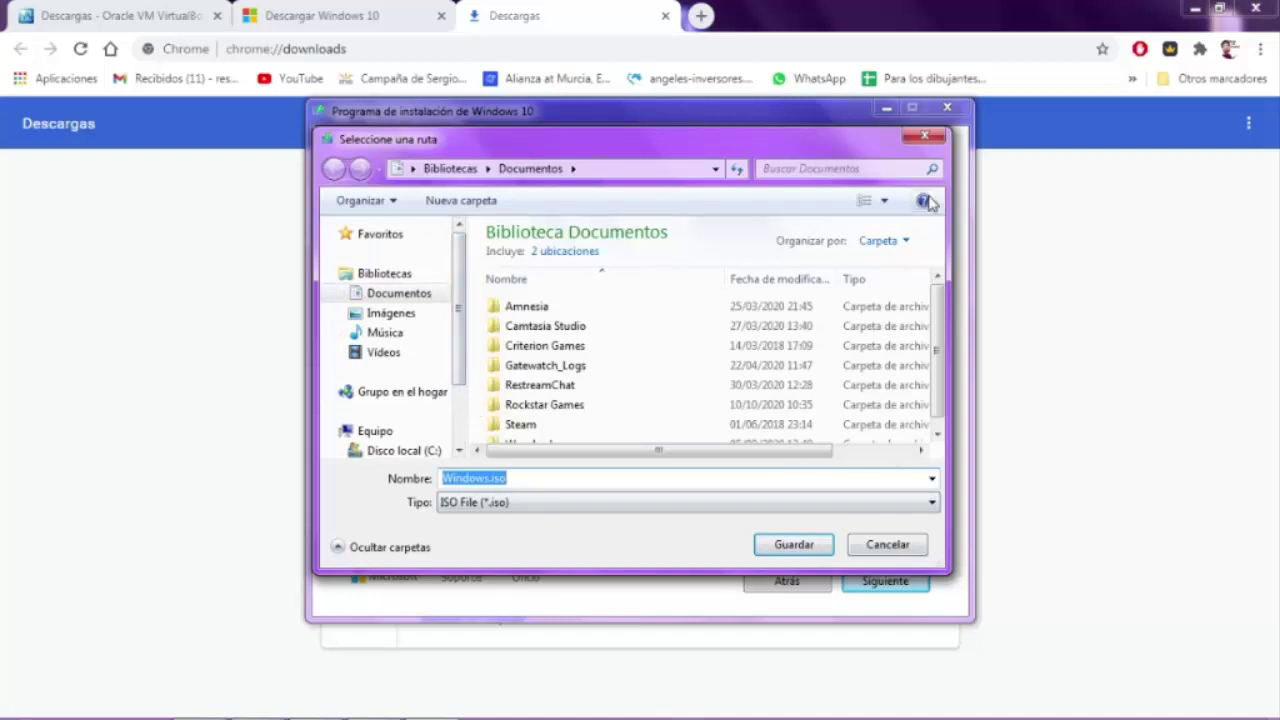
{"action": "left_click", "coordinate": [924, 136]}
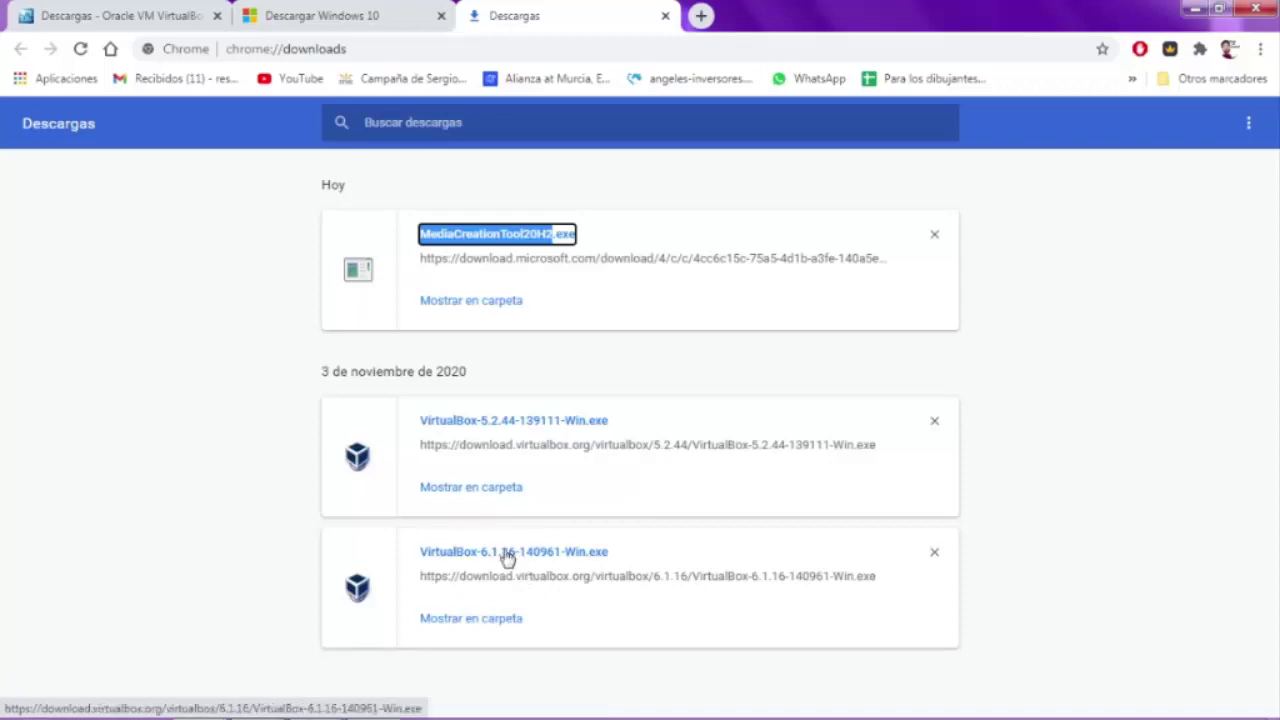
Step: Run VirtualBox-5.2.44-139111-Win.exe, go to the setup wizard's repair and remove options, and close the wizard
{"action": "double_click", "coordinate": [503, 421]}
{"action": "left_click", "coordinate": [503, 430]}
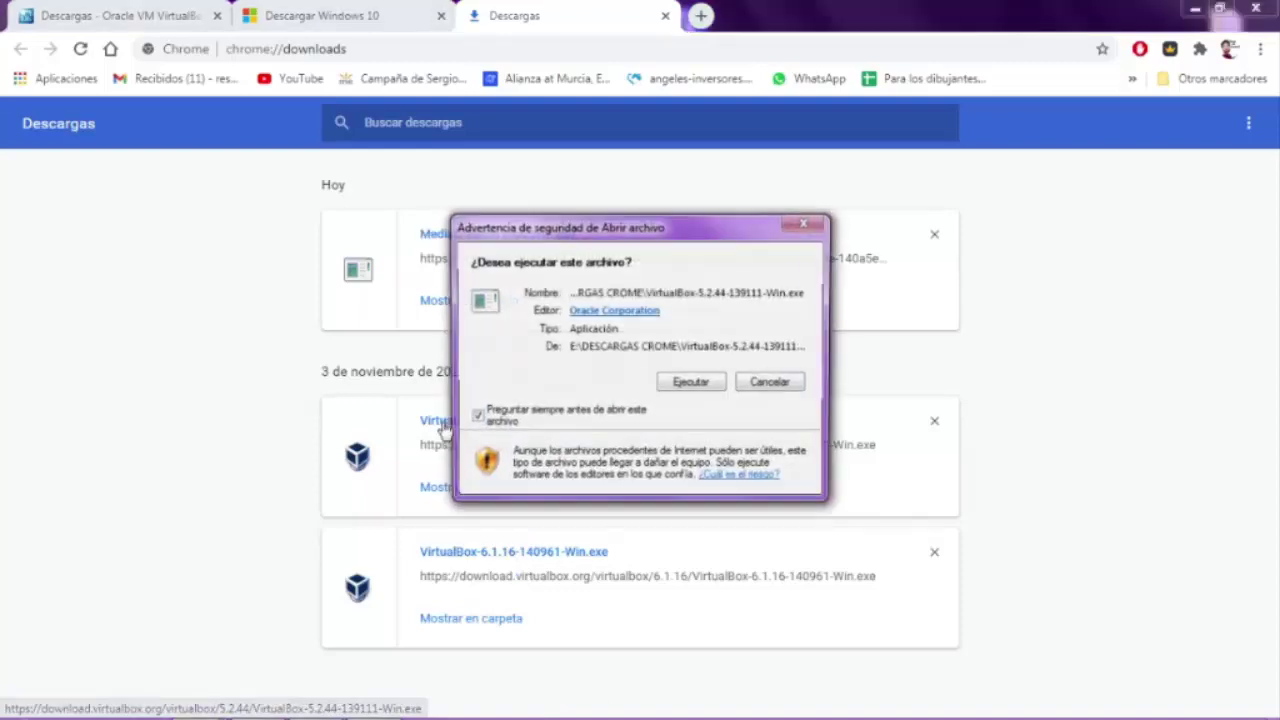
{"action": "left_click", "coordinate": [722, 381]}
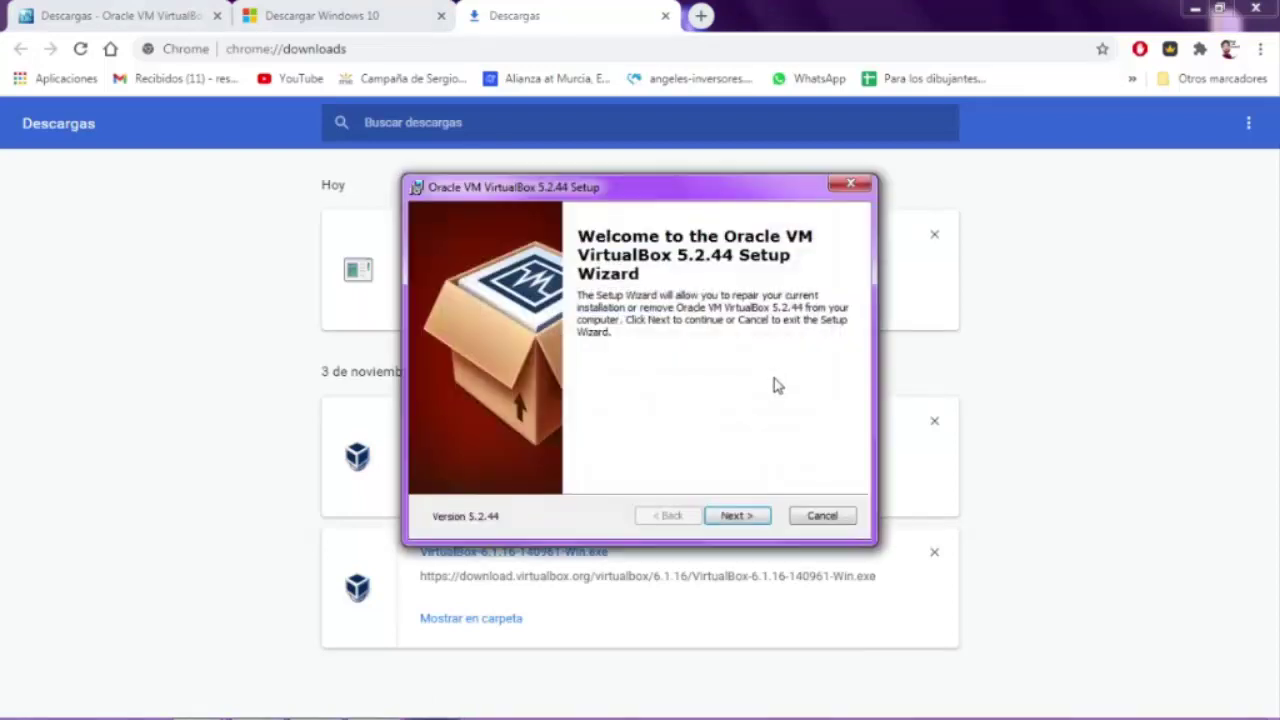
{"action": "left_click", "coordinate": [738, 516]}
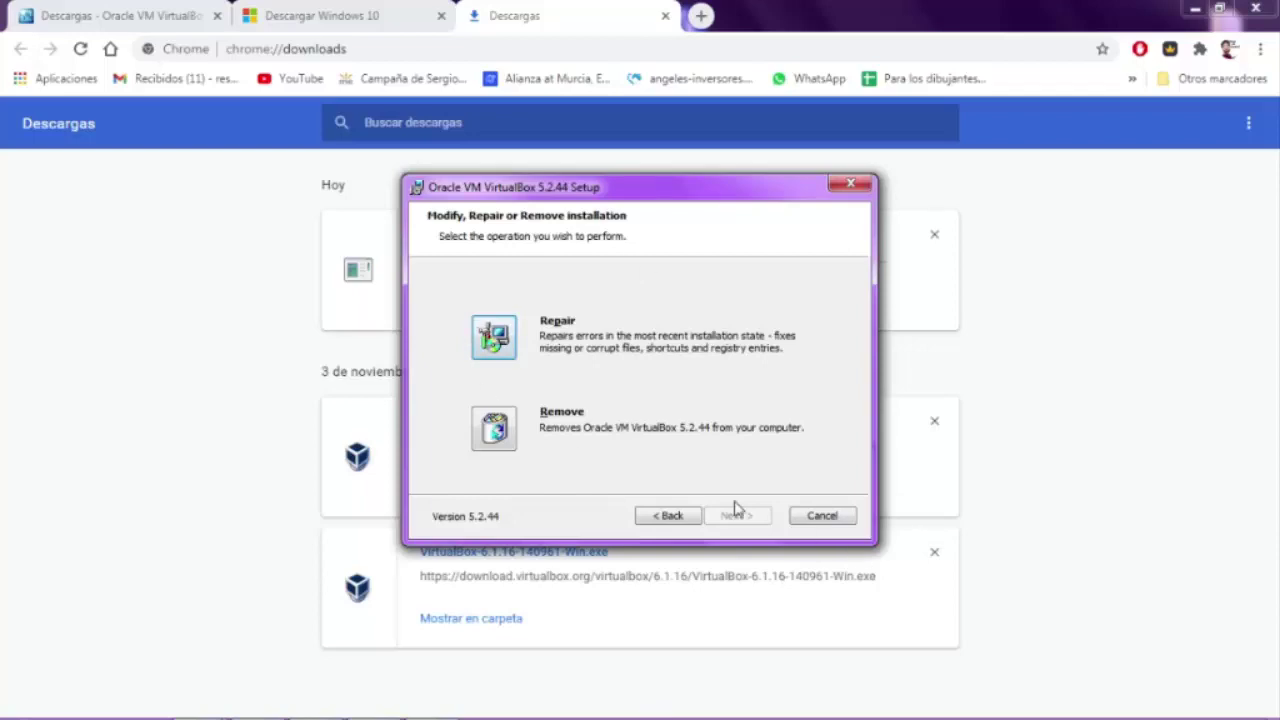
{"action": "left_click", "coordinate": [849, 186]}
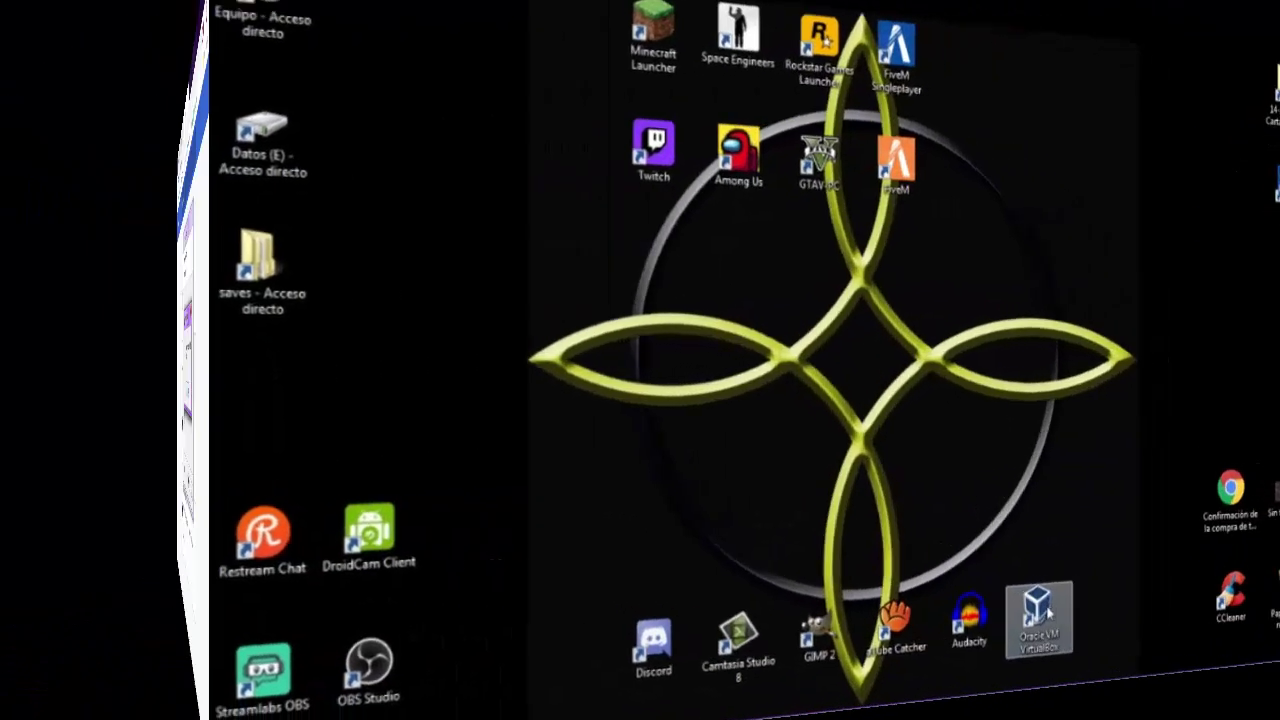
Step: Open Oracle VM VirtualBox and start a new Microsoft Windows virtual machine named w10 with version Windows 10 (64-bit)
{"action": "left_click_drag", "start_coordinate": [686, 298], "coordinate": [651, 437]}
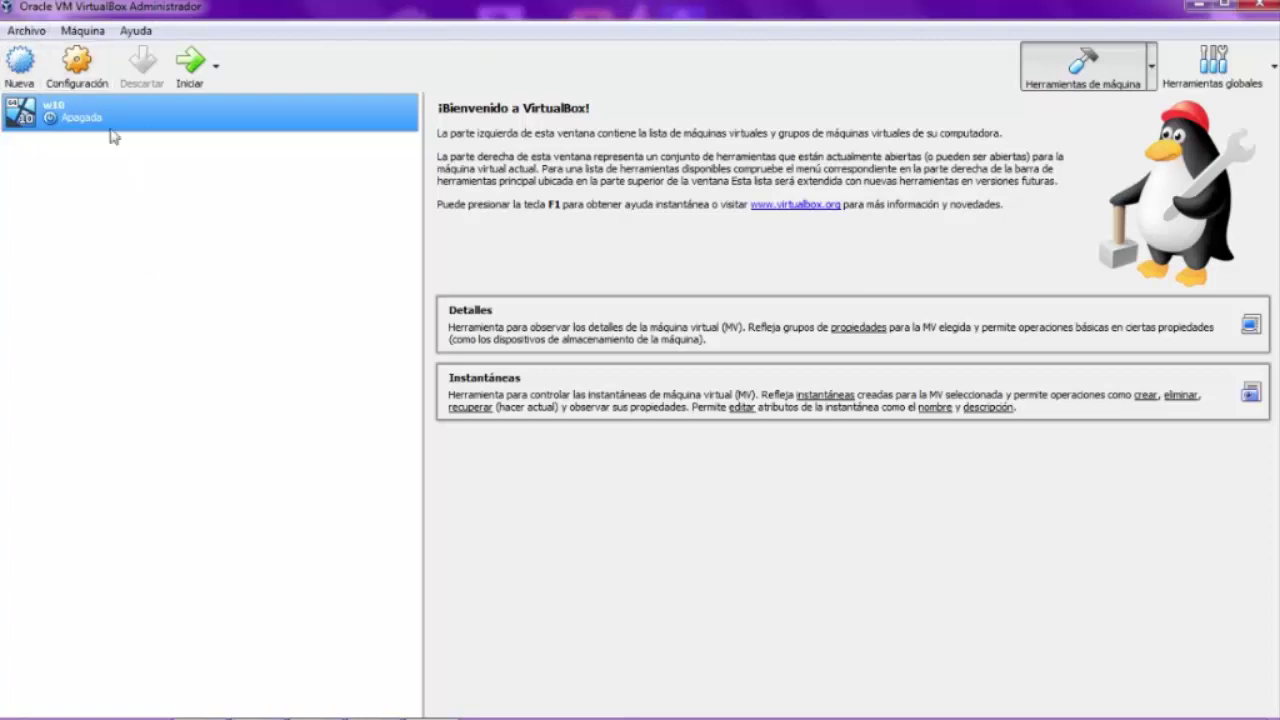
{"action": "left_click", "coordinate": [20, 65]}
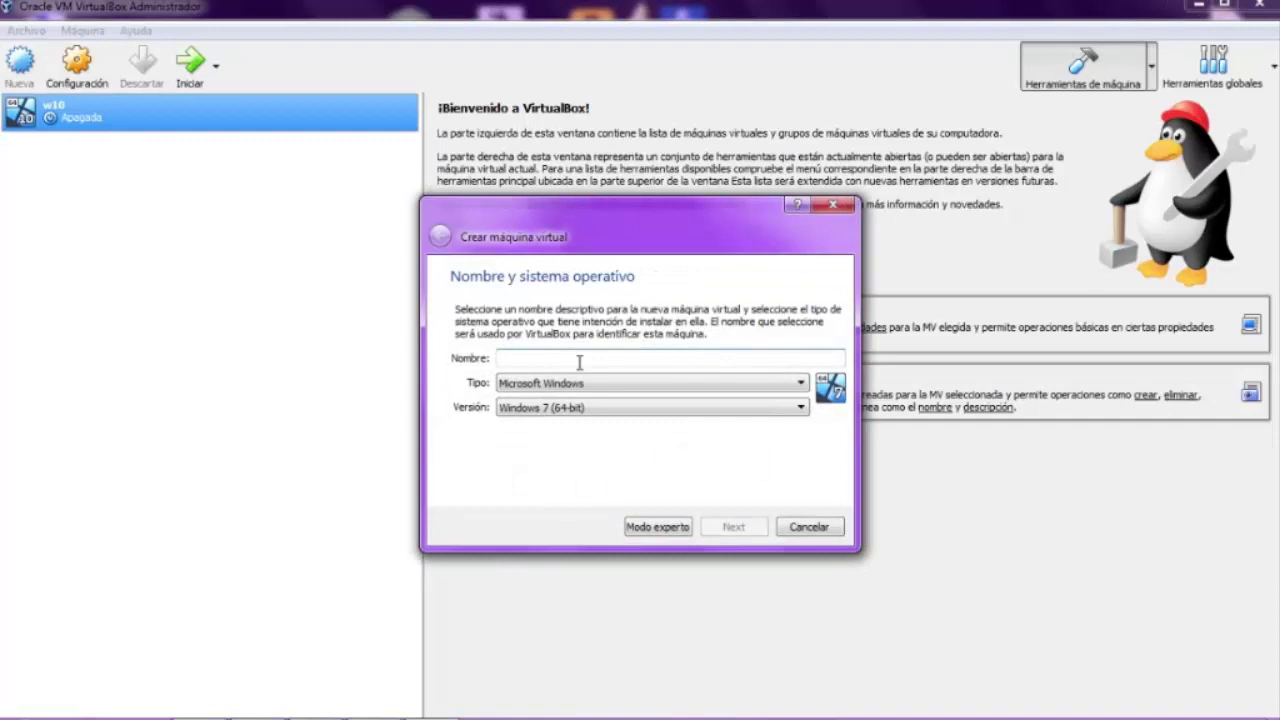
{"action": "type", "text": "w10"}
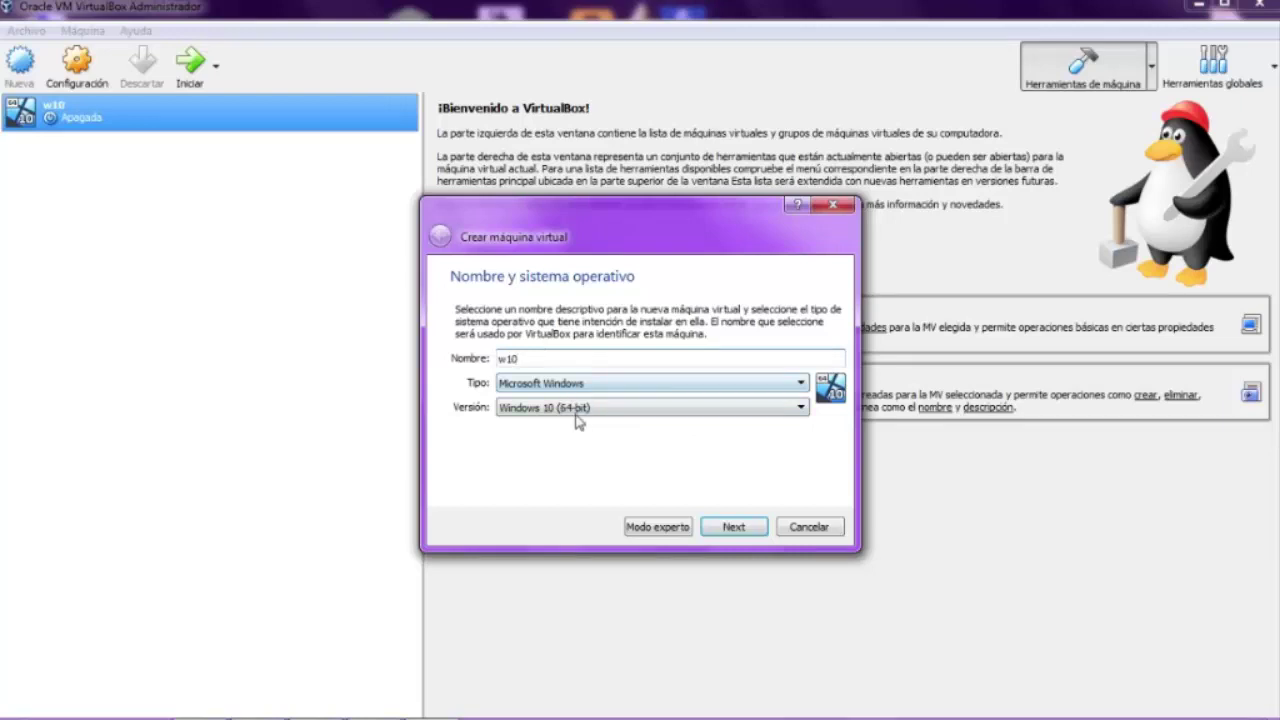
{"action": "left_click", "coordinate": [538, 410]}
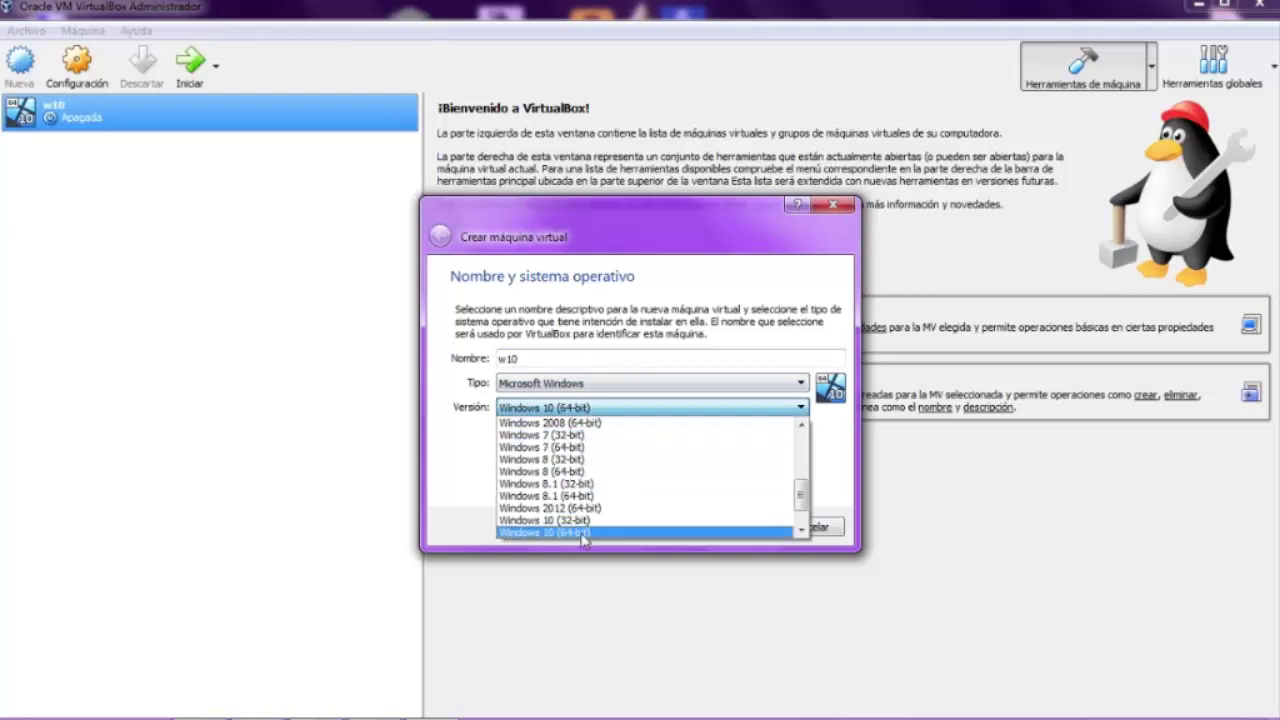
{"action": "left_click", "coordinate": [592, 408]}
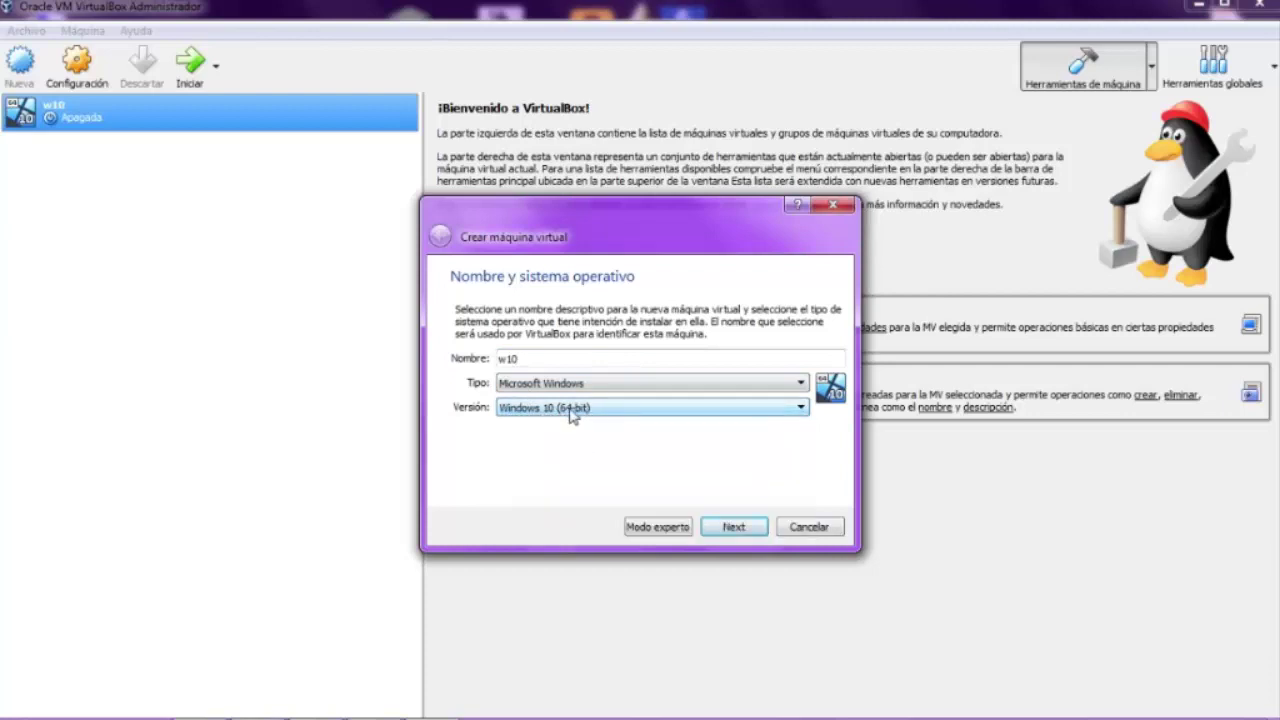
Step: Set the new virtual machine's version to Other Windows (64-bit) and continue to the memory size settings
{"action": "left_click", "coordinate": [573, 412]}
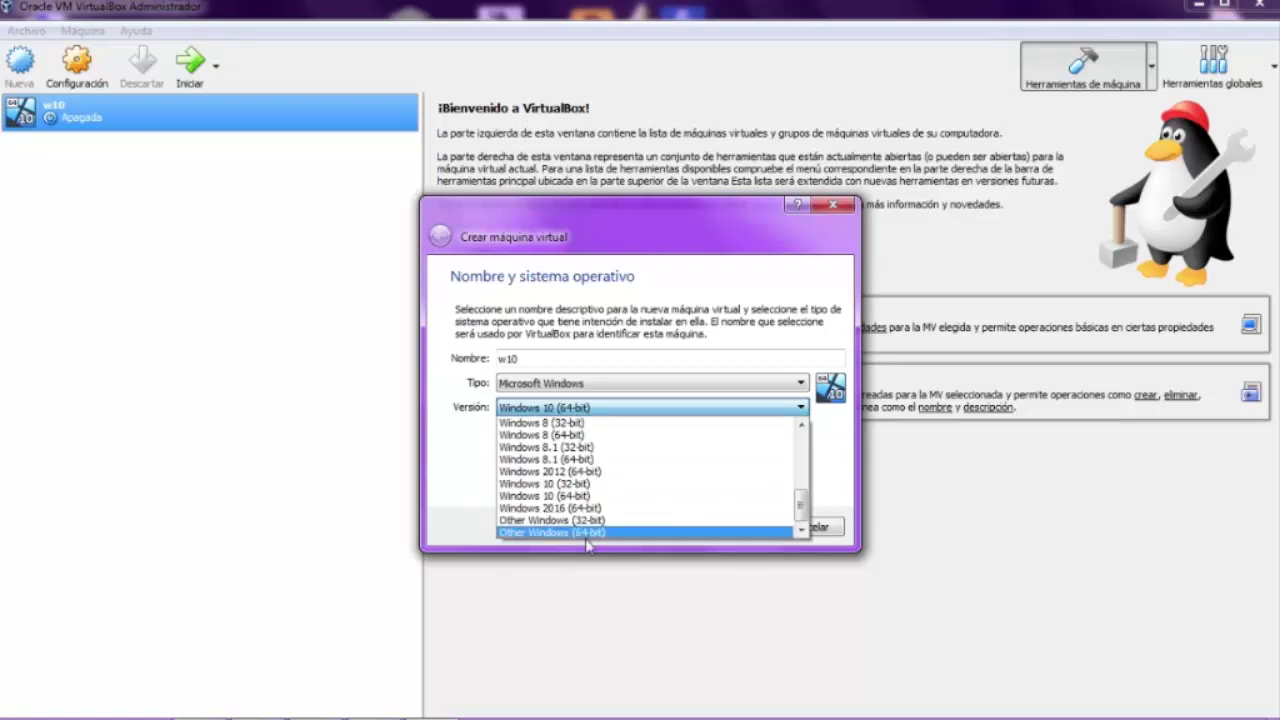
{"action": "left_click", "coordinate": [584, 536]}
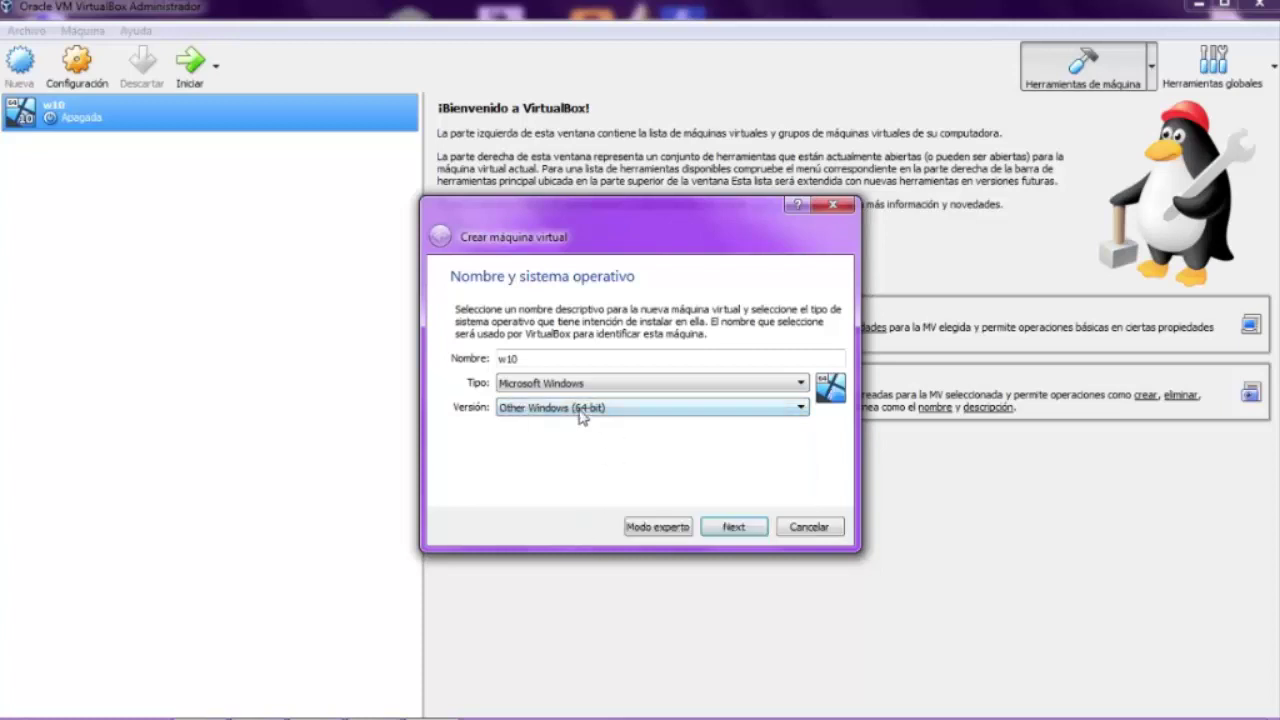
{"action": "left_click", "coordinate": [736, 526]}
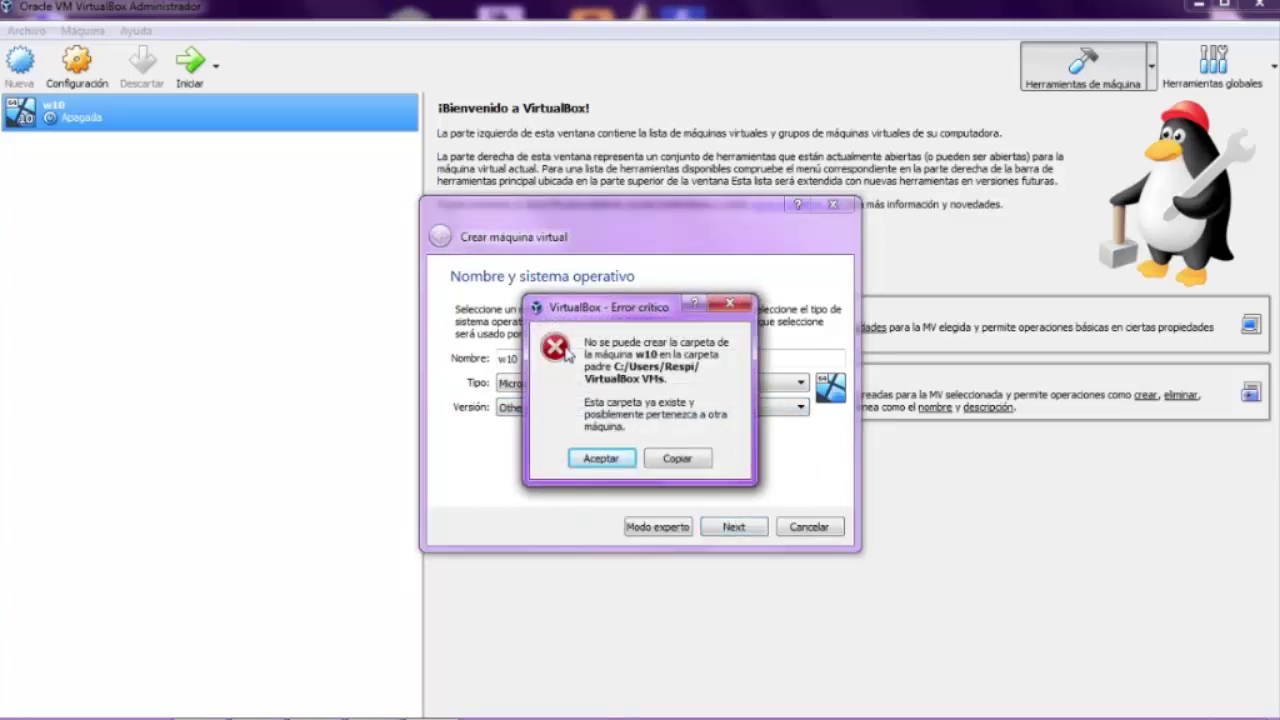
{"action": "left_click", "coordinate": [588, 459]}
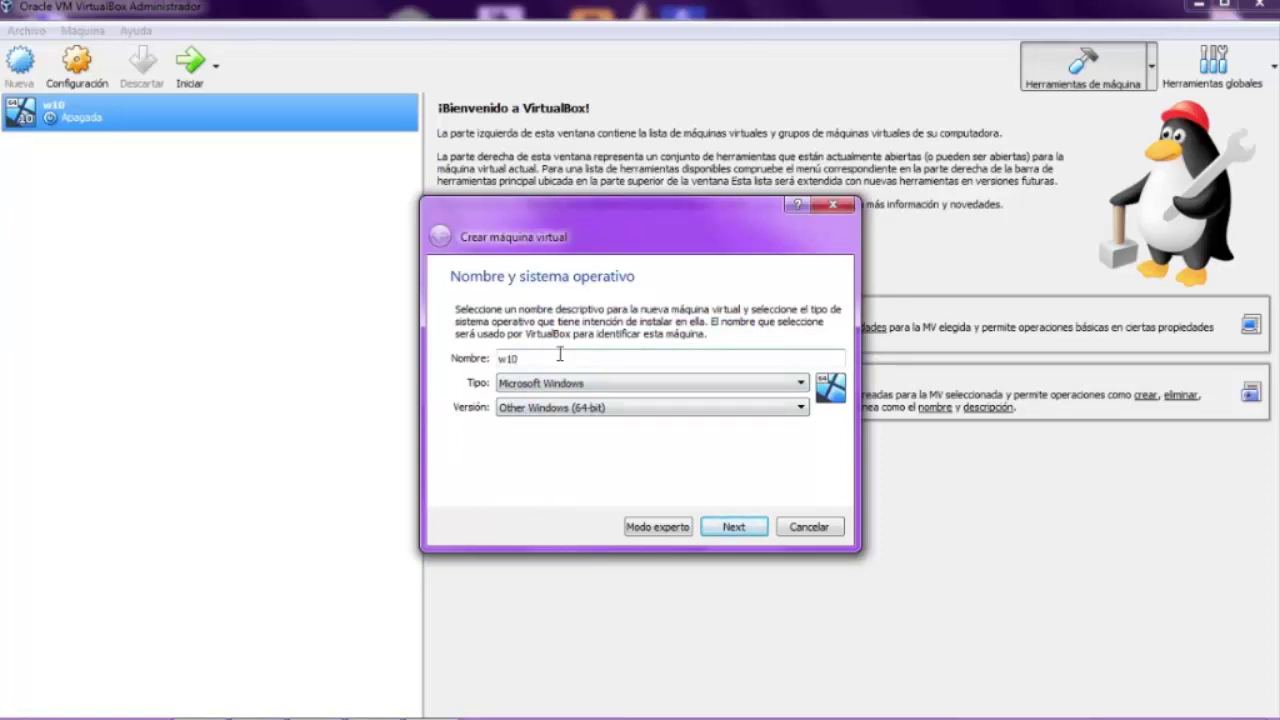
{"action": "left_click", "coordinate": [733, 526]}
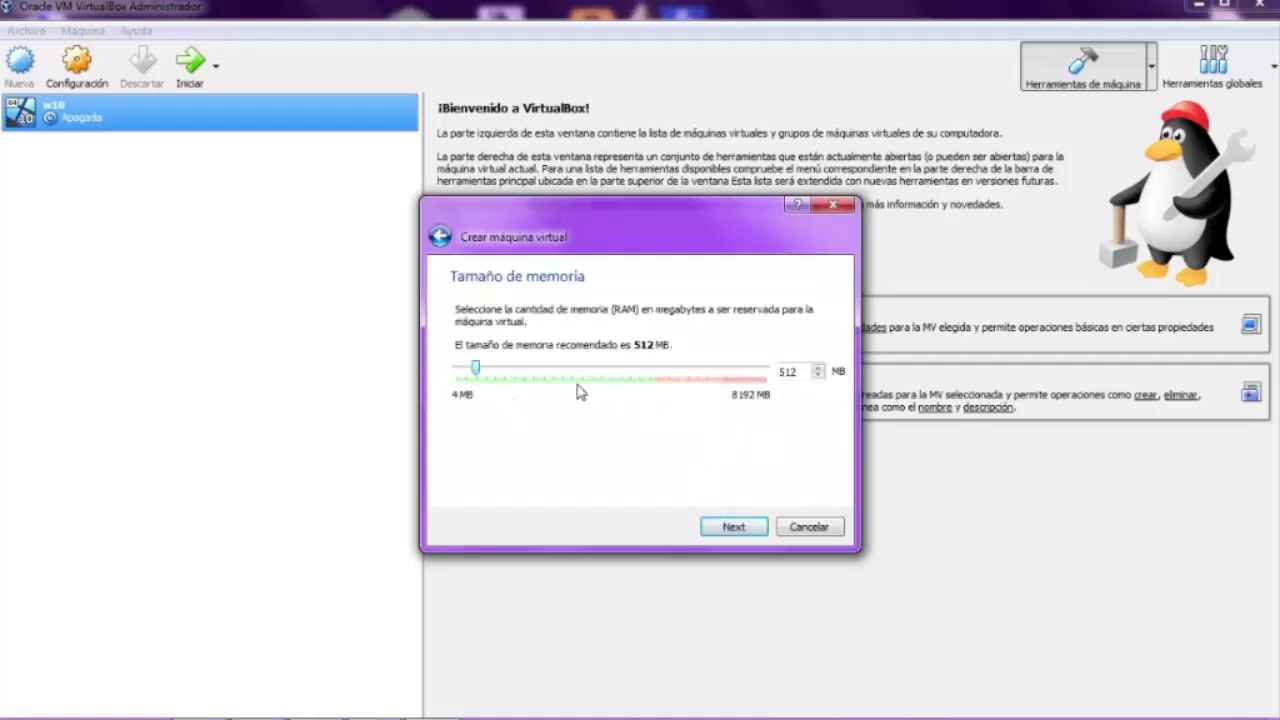
Step: Set the virtual machine's memory to about 5279 MB and configure a new VDI hard disk with dynamically allocated storage
{"action": "left_click_drag", "start_coordinate": [476, 370], "coordinate": [654, 370]}
{"action": "left_click", "coordinate": [728, 530]}
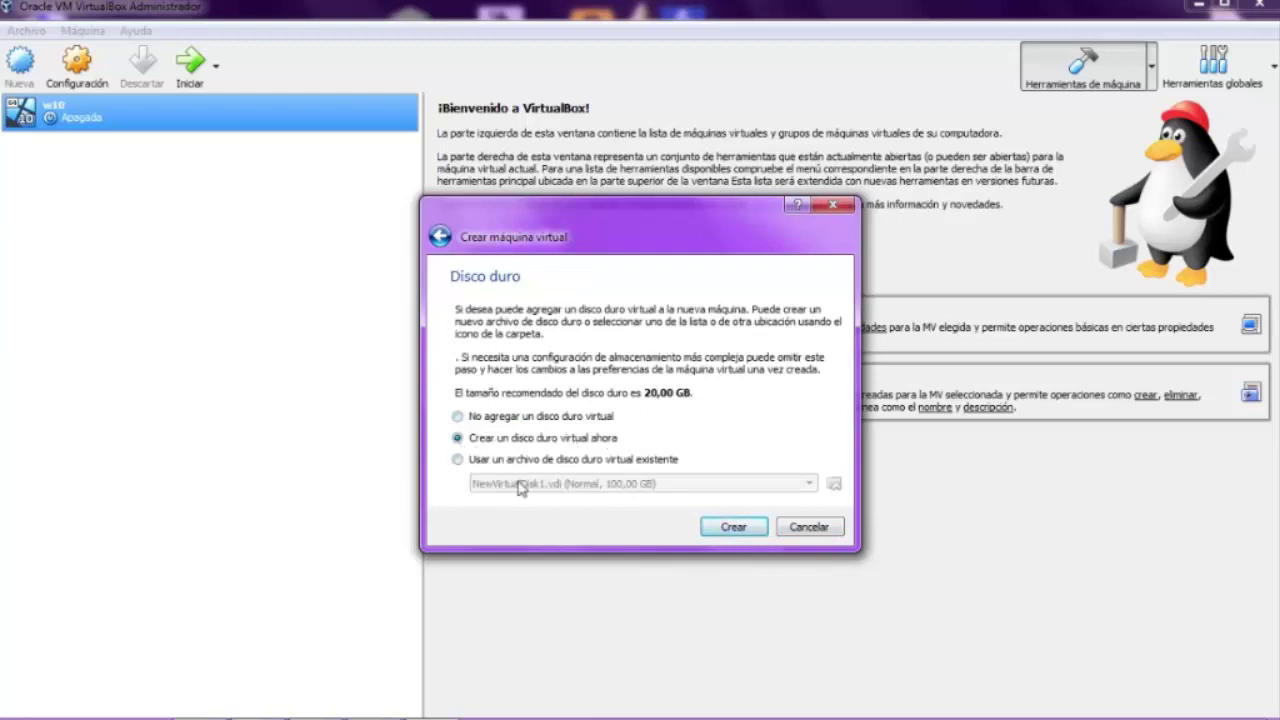
{"action": "left_click", "coordinate": [733, 530]}
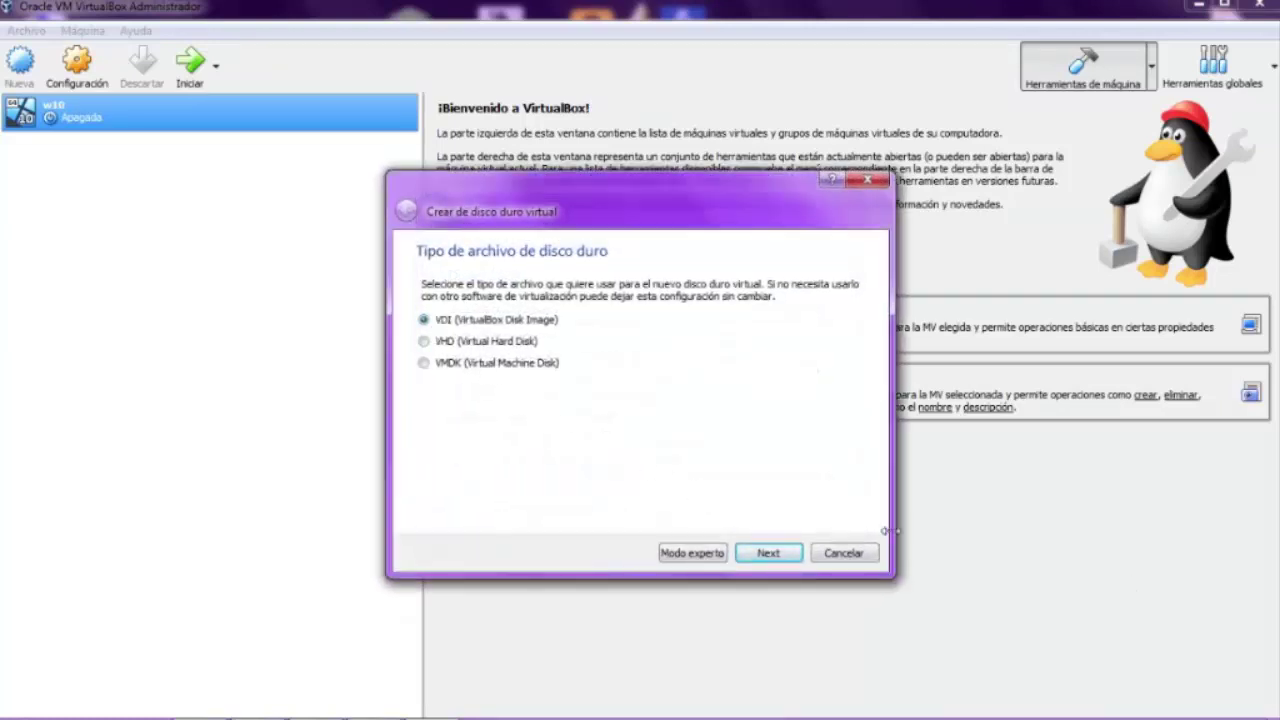
{"action": "left_click", "coordinate": [768, 553]}
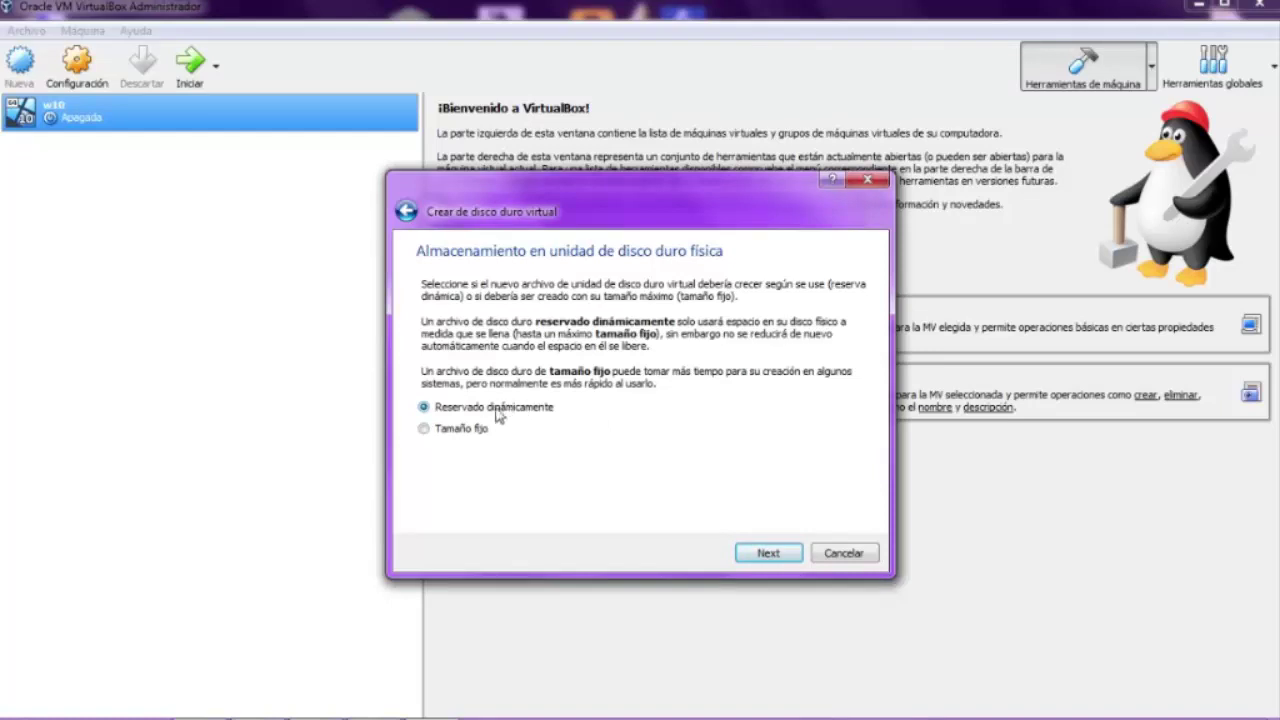
{"action": "left_click", "coordinate": [796, 552]}
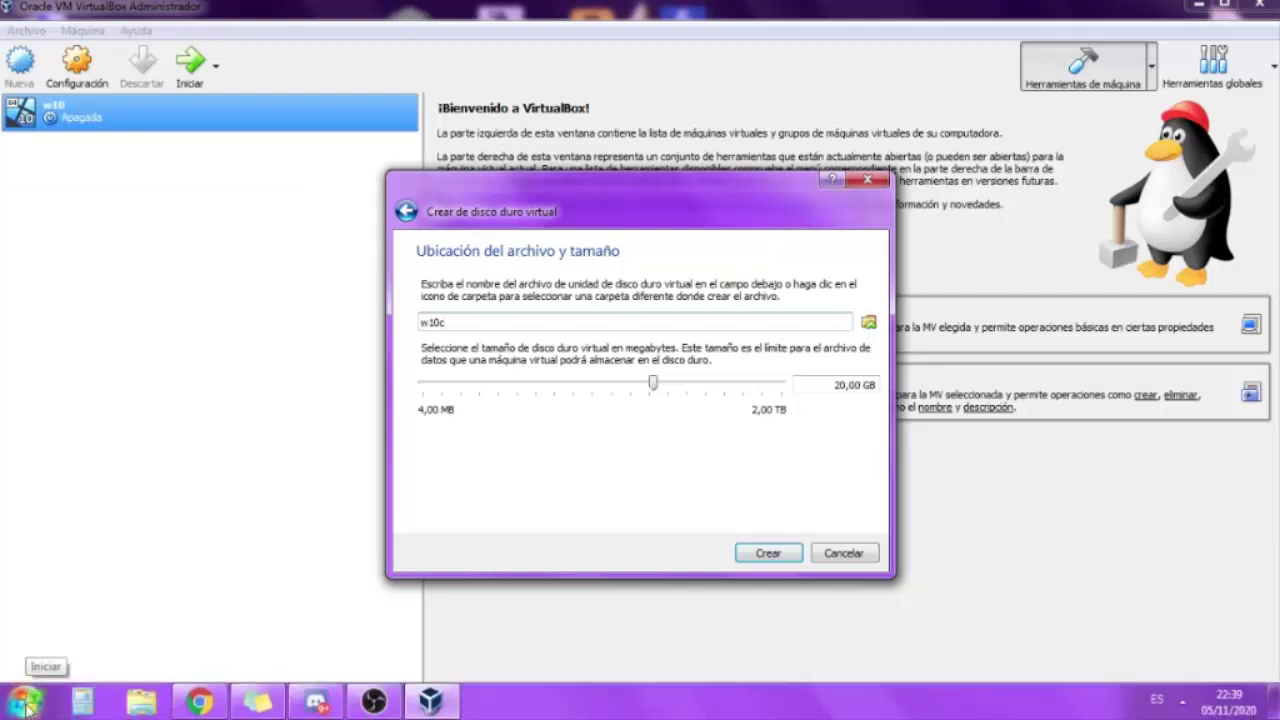
Step: Check the free space on the computer's local drives in Windows Explorer and close its window
{"action": "left_click", "coordinate": [24, 700]}
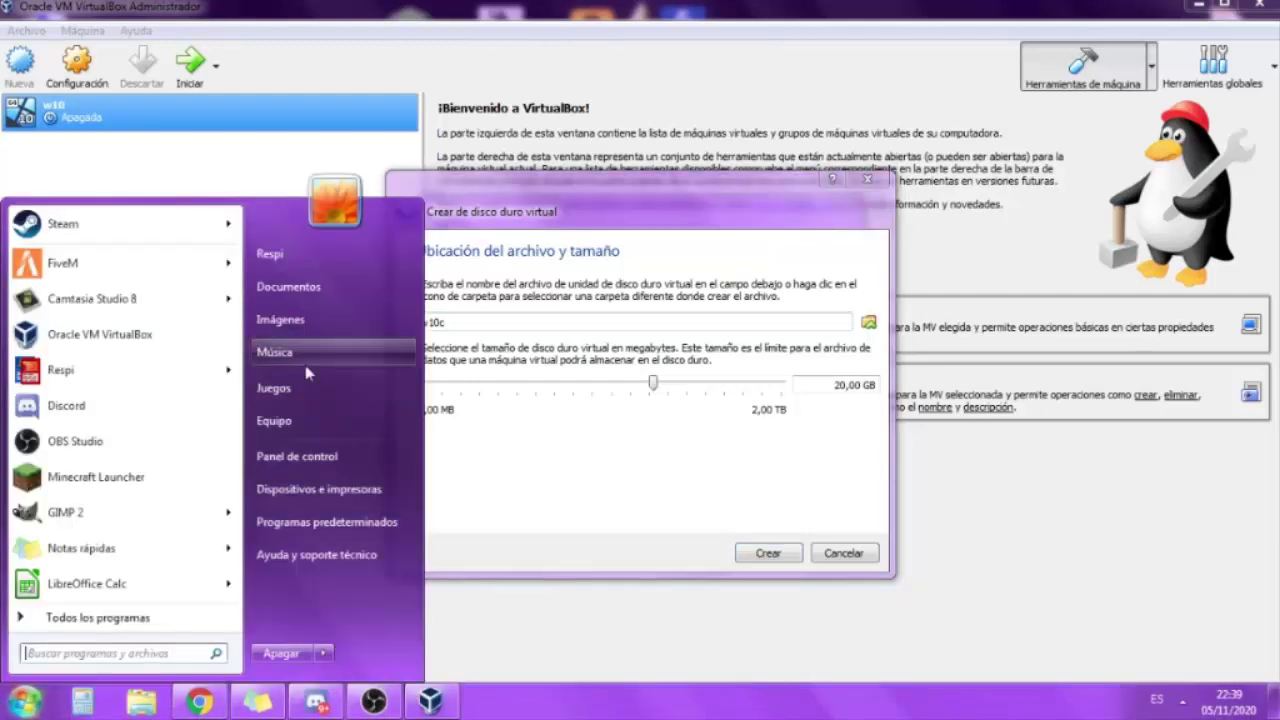
{"action": "left_click", "coordinate": [294, 436]}
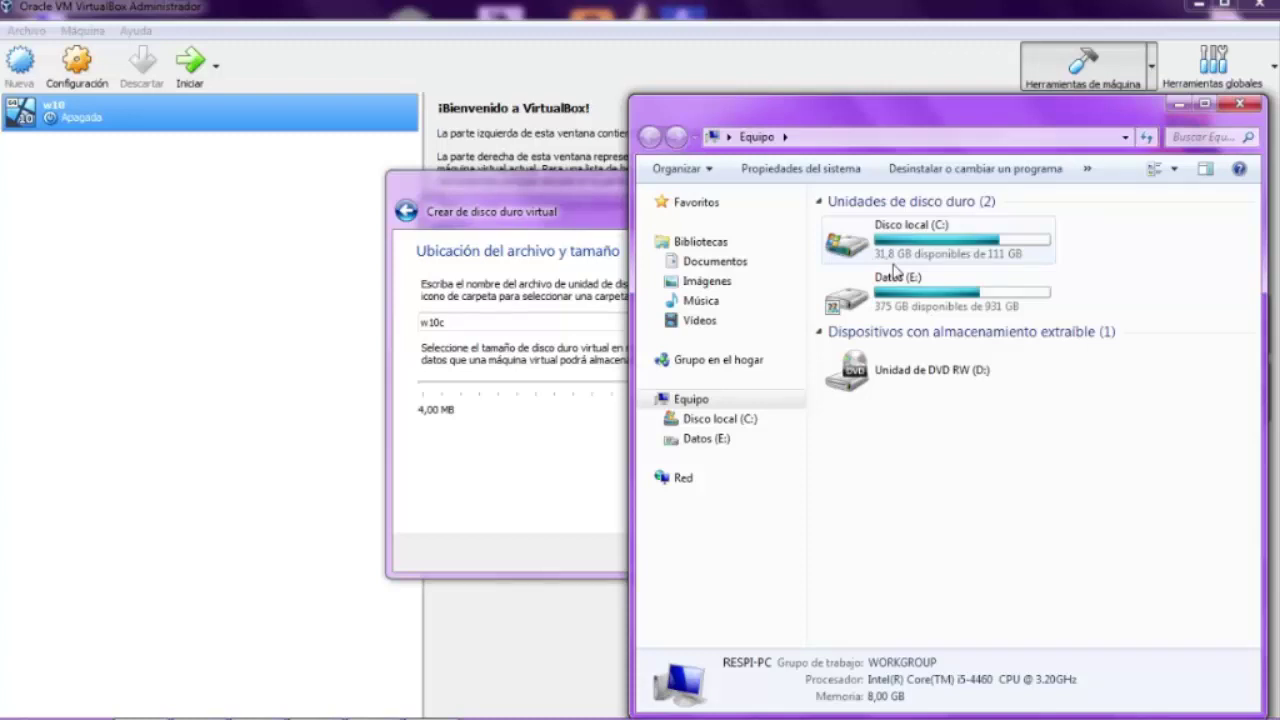
{"action": "mouse_move", "coordinate": [925, 310]}
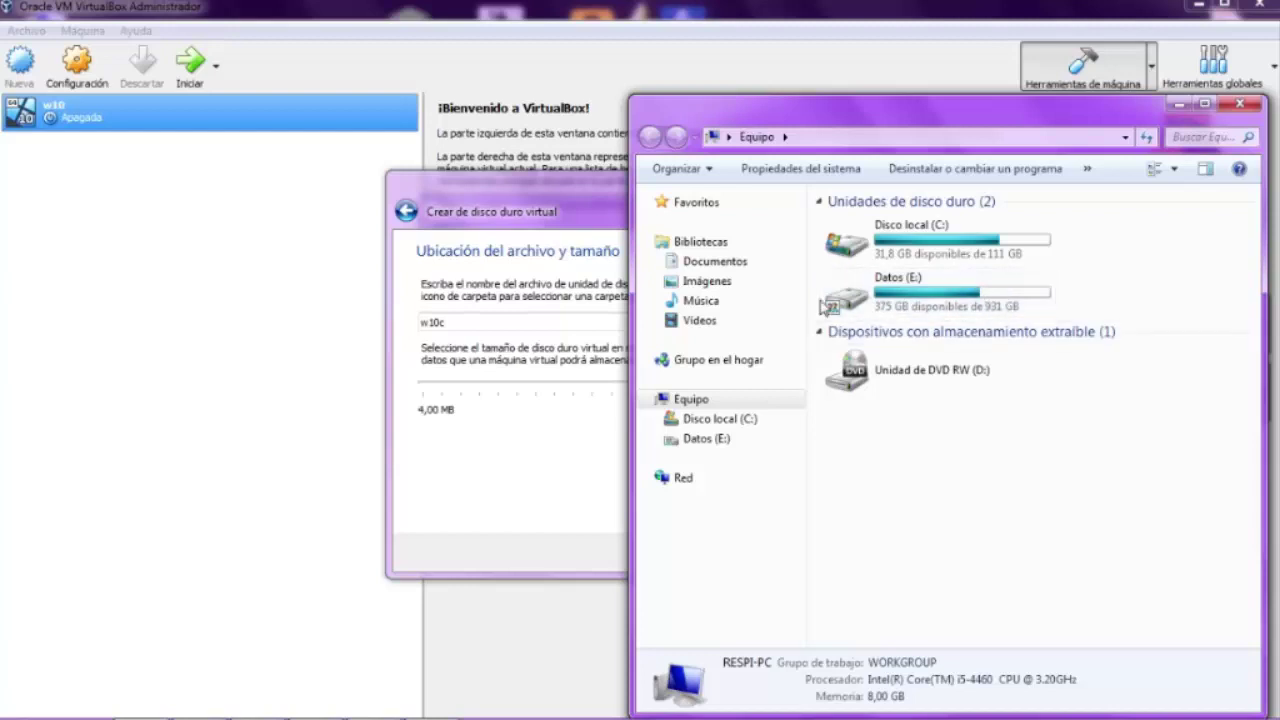
{"action": "left_click", "coordinate": [1238, 106]}
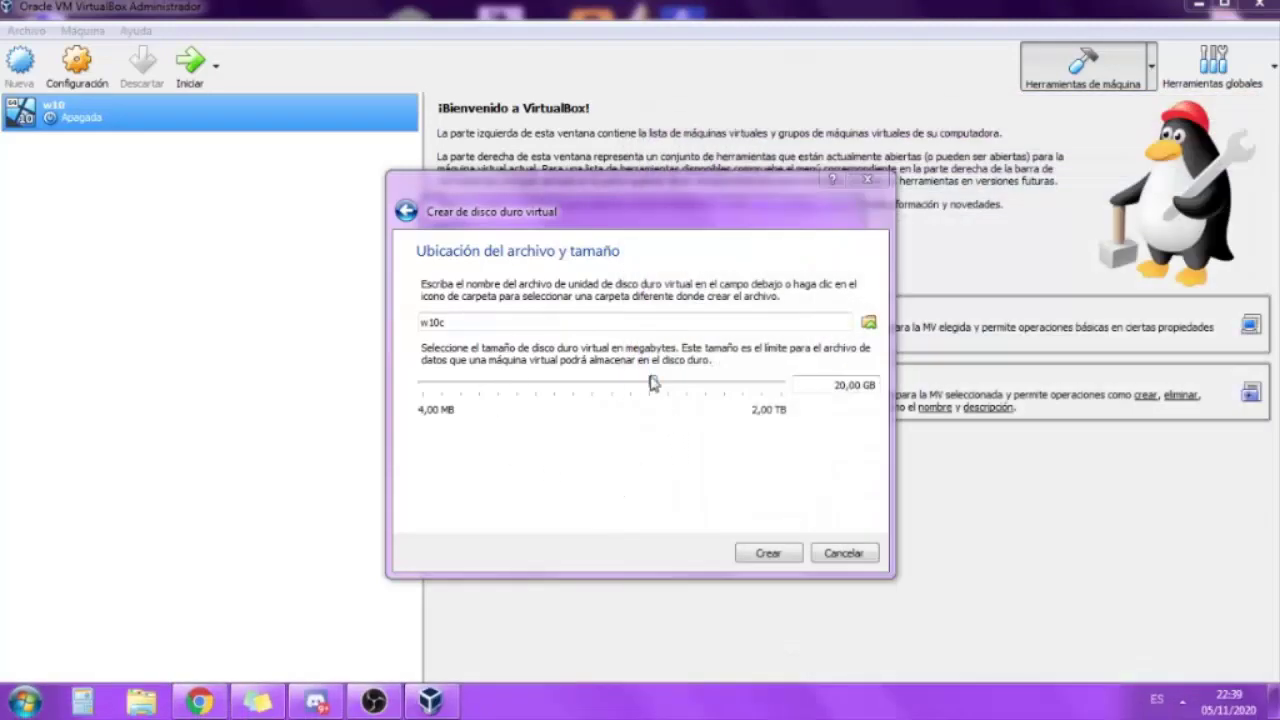
Step: Set the virtual hard disk's size to 150 GB and create the w10c virtual machine
{"action": "left_click_drag", "start_coordinate": [653, 383], "coordinate": [688, 383]}
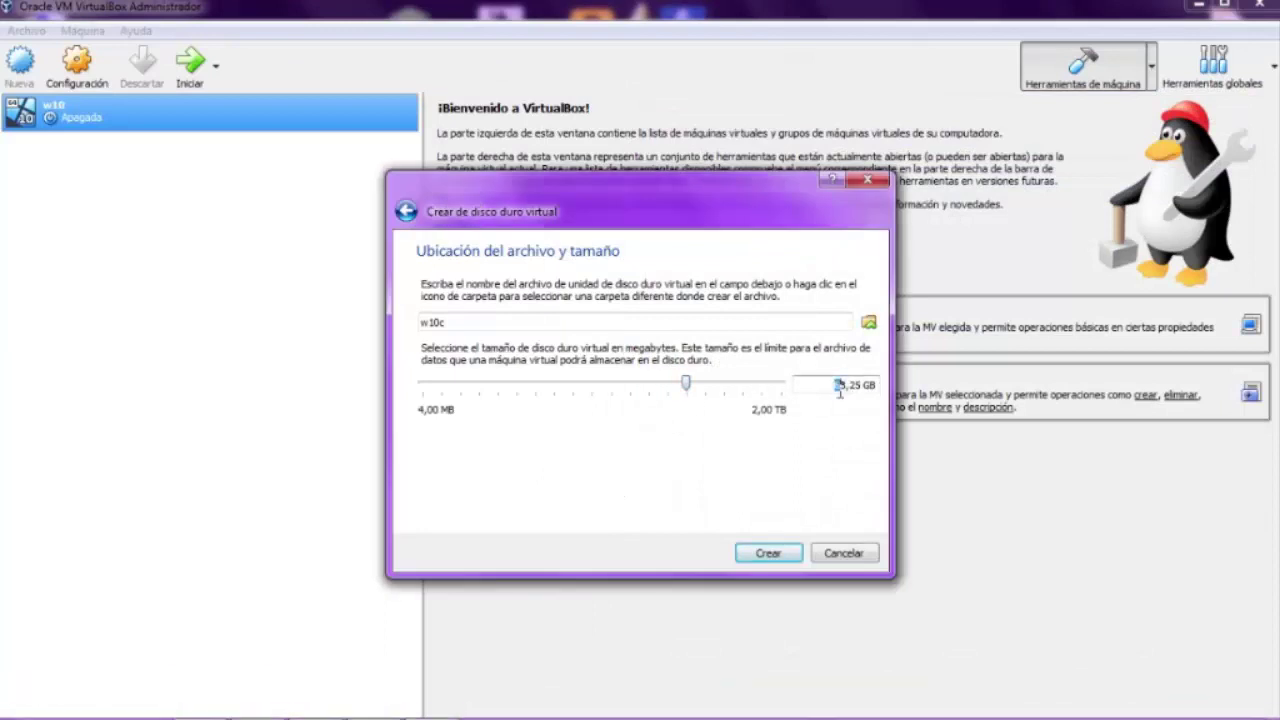
{"action": "left_click_drag", "start_coordinate": [839, 388], "coordinate": [867, 391]}
{"action": "type", "text": "150"}
{"action": "left_click", "coordinate": [796, 551]}
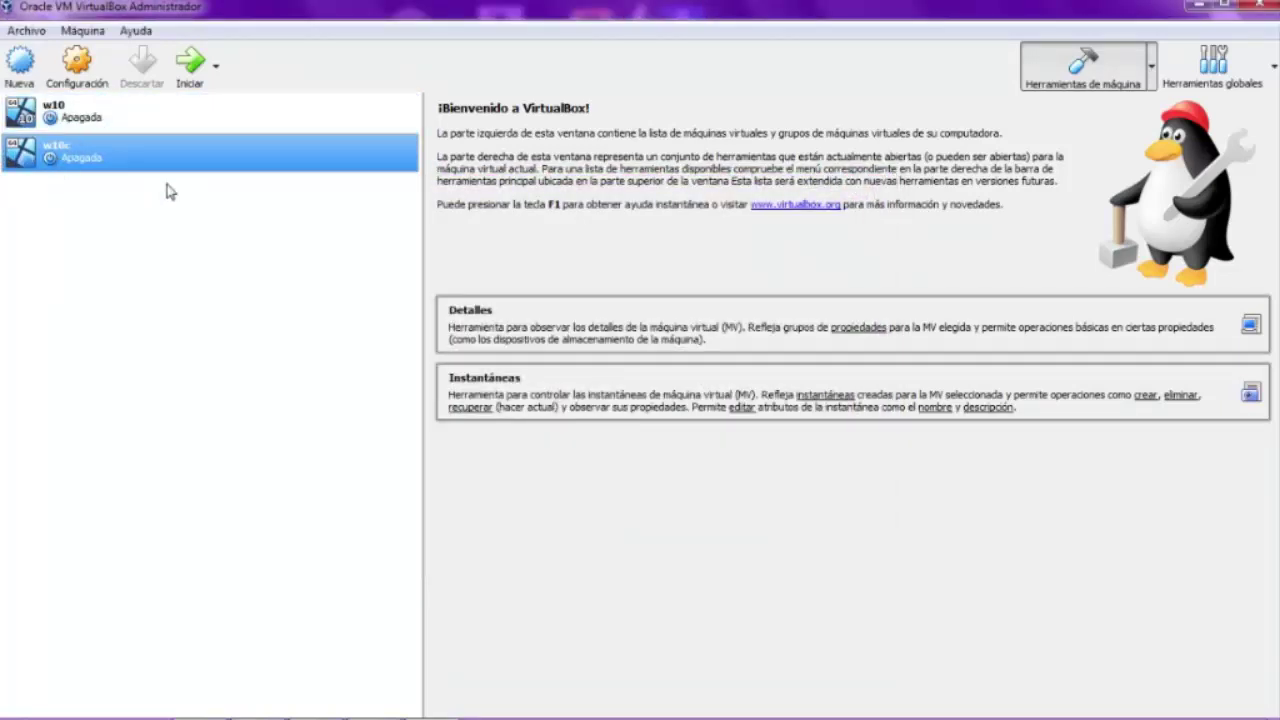
Step: Remove the empty optical drive from the IDE controller in the w10c machine's storage settings
{"action": "left_click", "coordinate": [76, 66]}
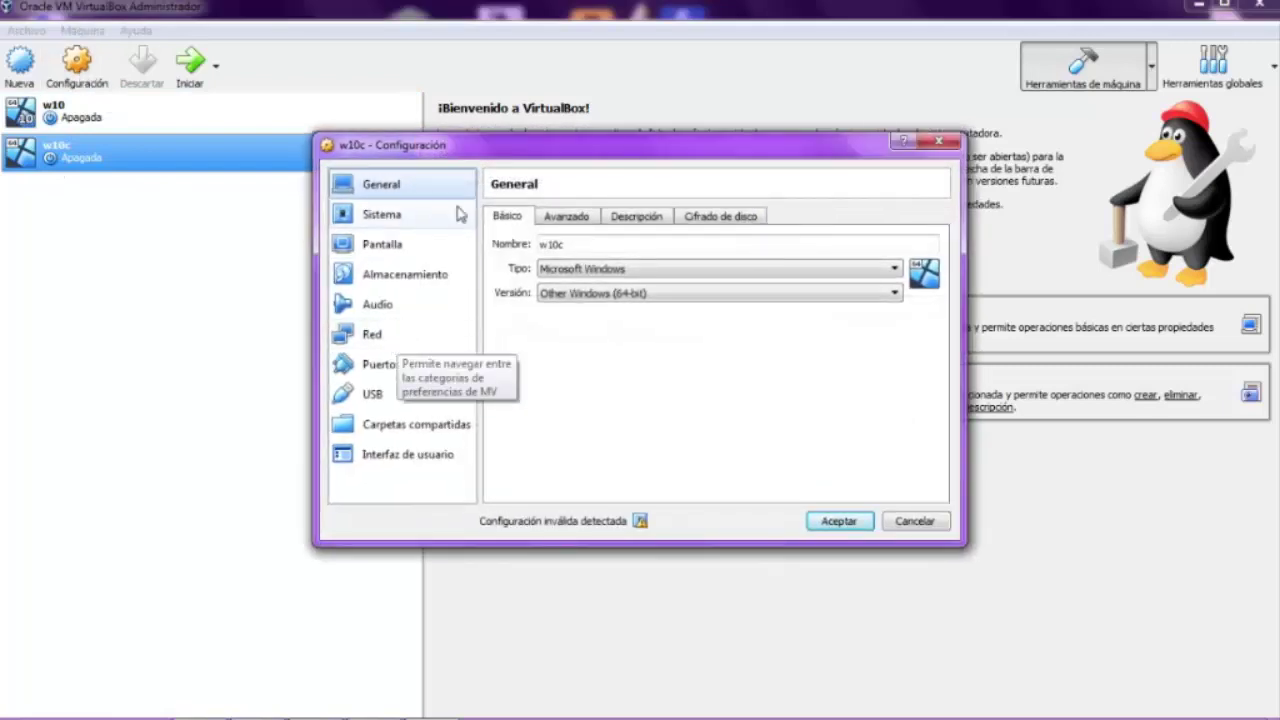
{"action": "left_click", "coordinate": [394, 276]}
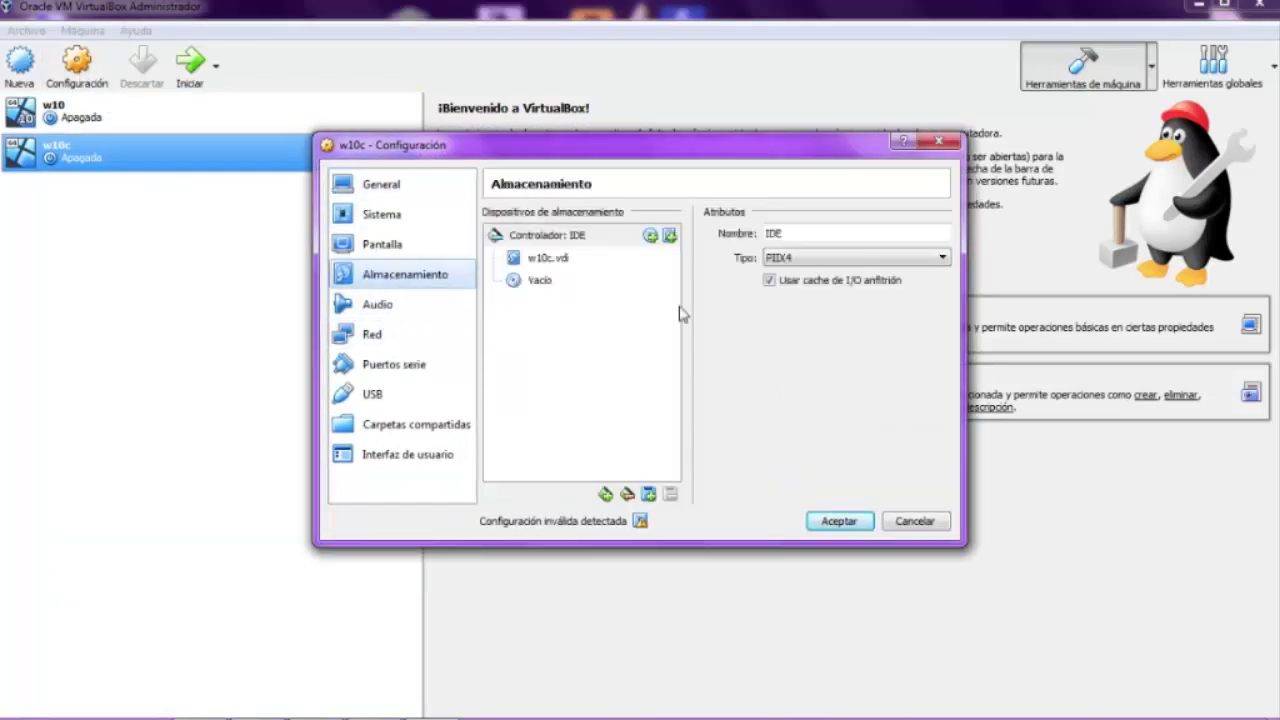
{"action": "left_click", "coordinate": [533, 288]}
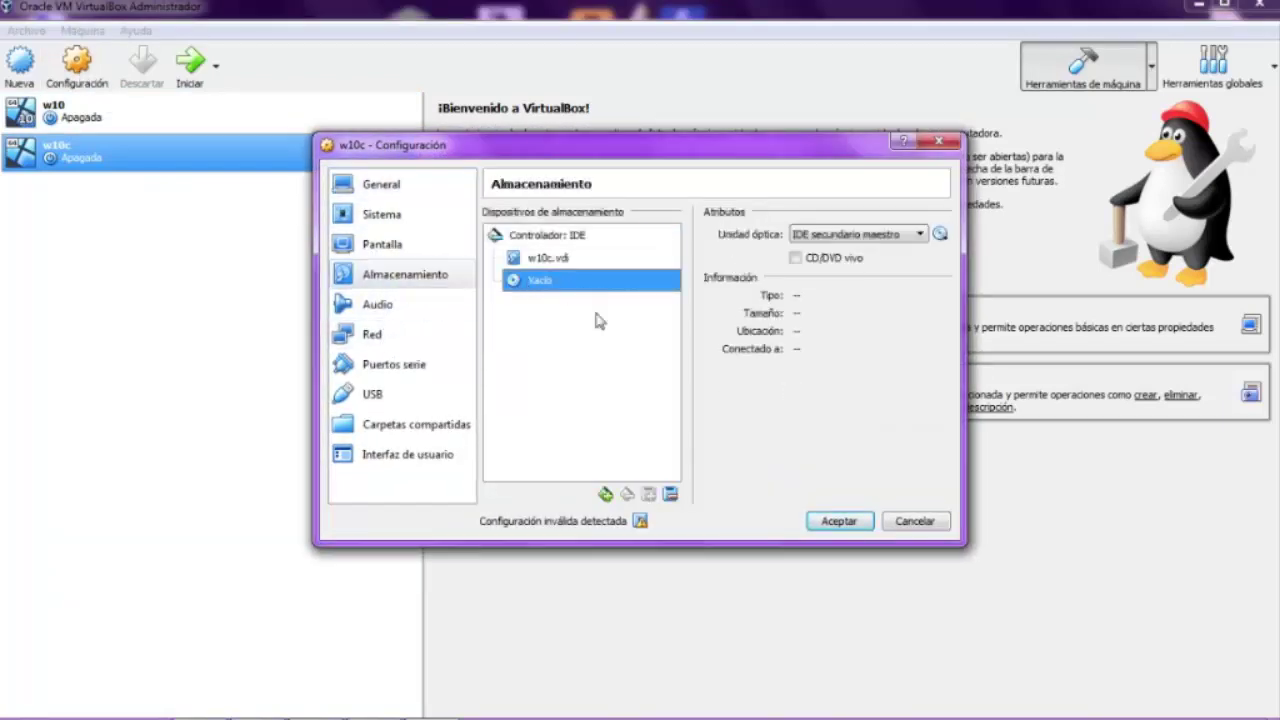
{"action": "left_click", "coordinate": [670, 494]}
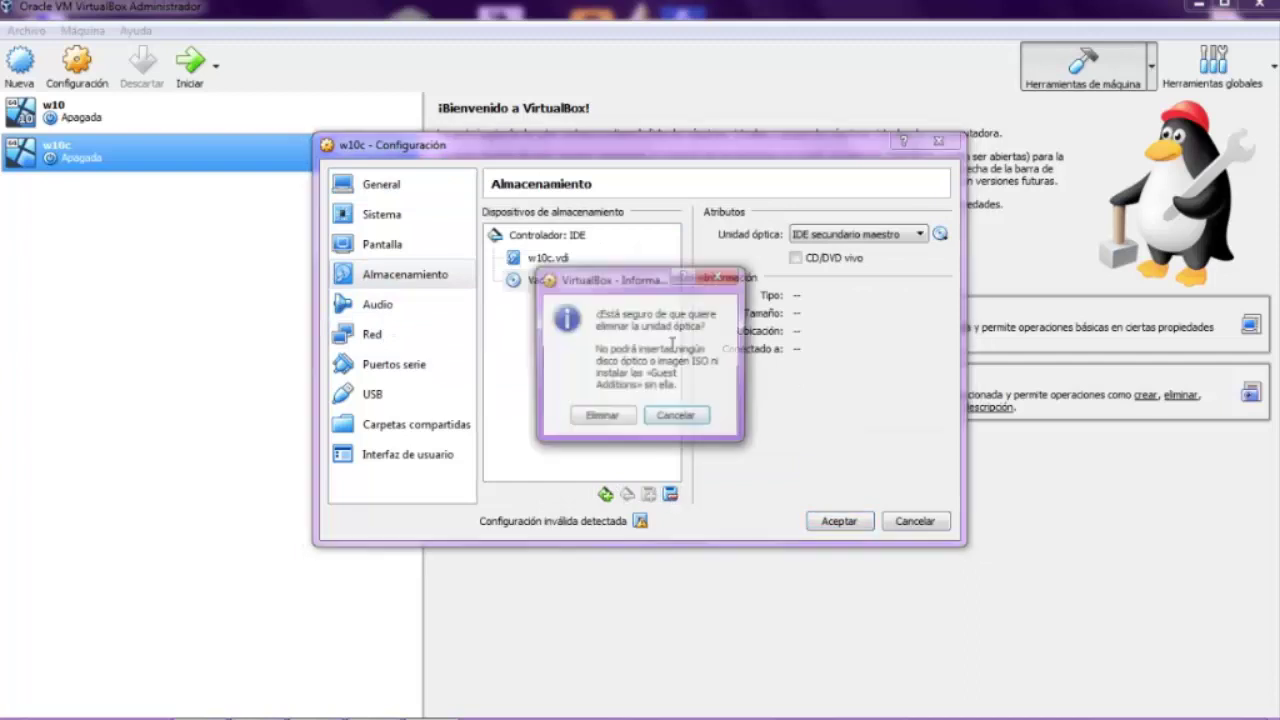
{"action": "left_click", "coordinate": [599, 420]}
Step: Start adding an optical drive with a selected disk to the IDE controller, and cancel the choice of disk file
{"action": "left_click", "coordinate": [562, 236]}
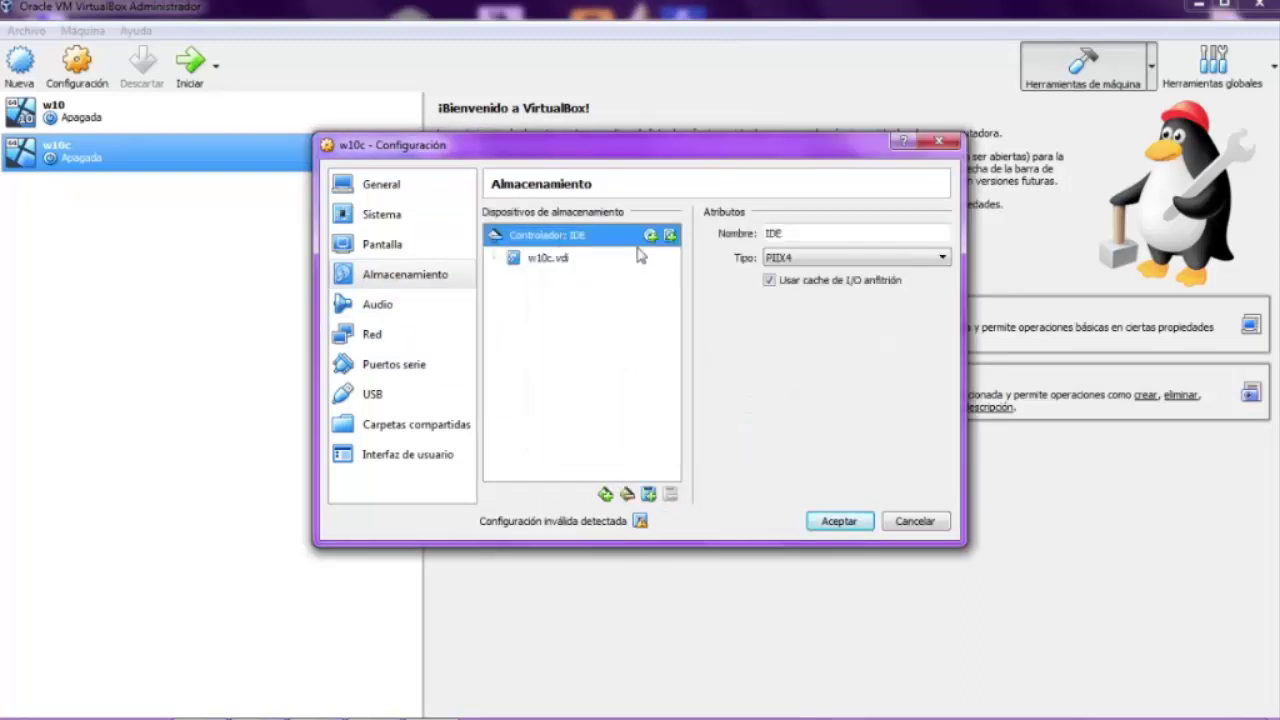
{"action": "left_click", "coordinate": [651, 236]}
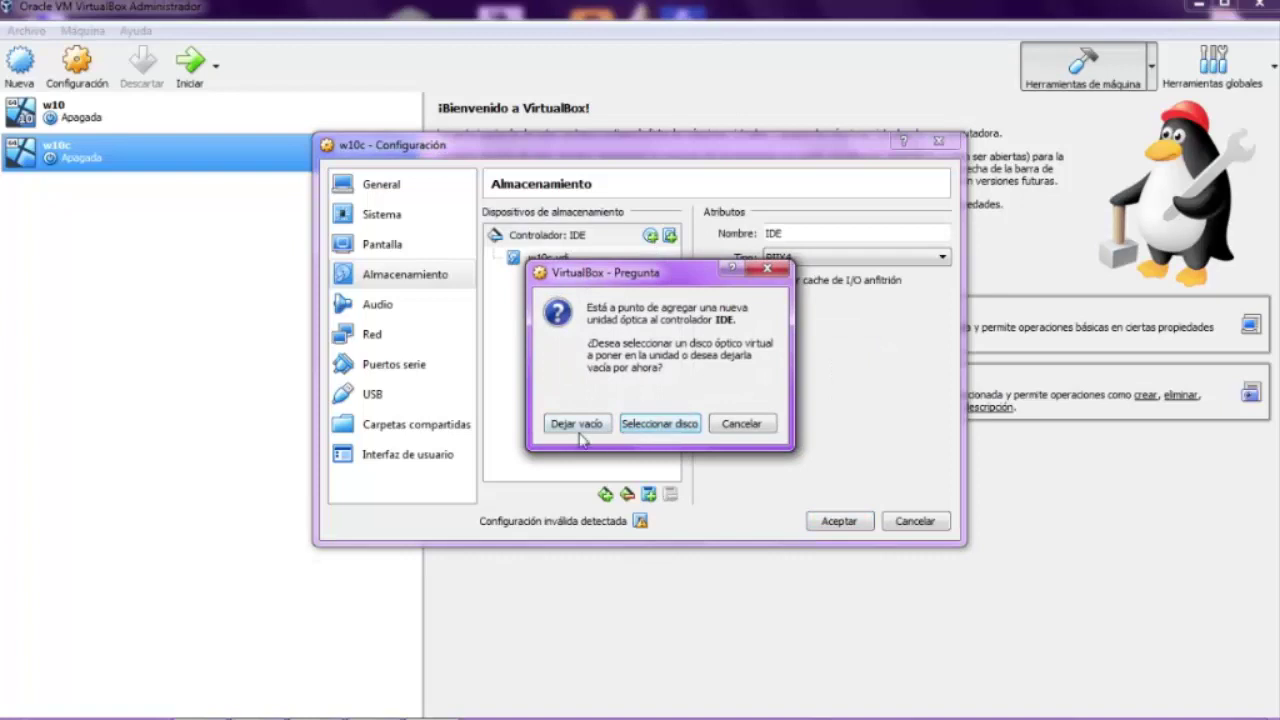
{"action": "left_click", "coordinate": [678, 425]}
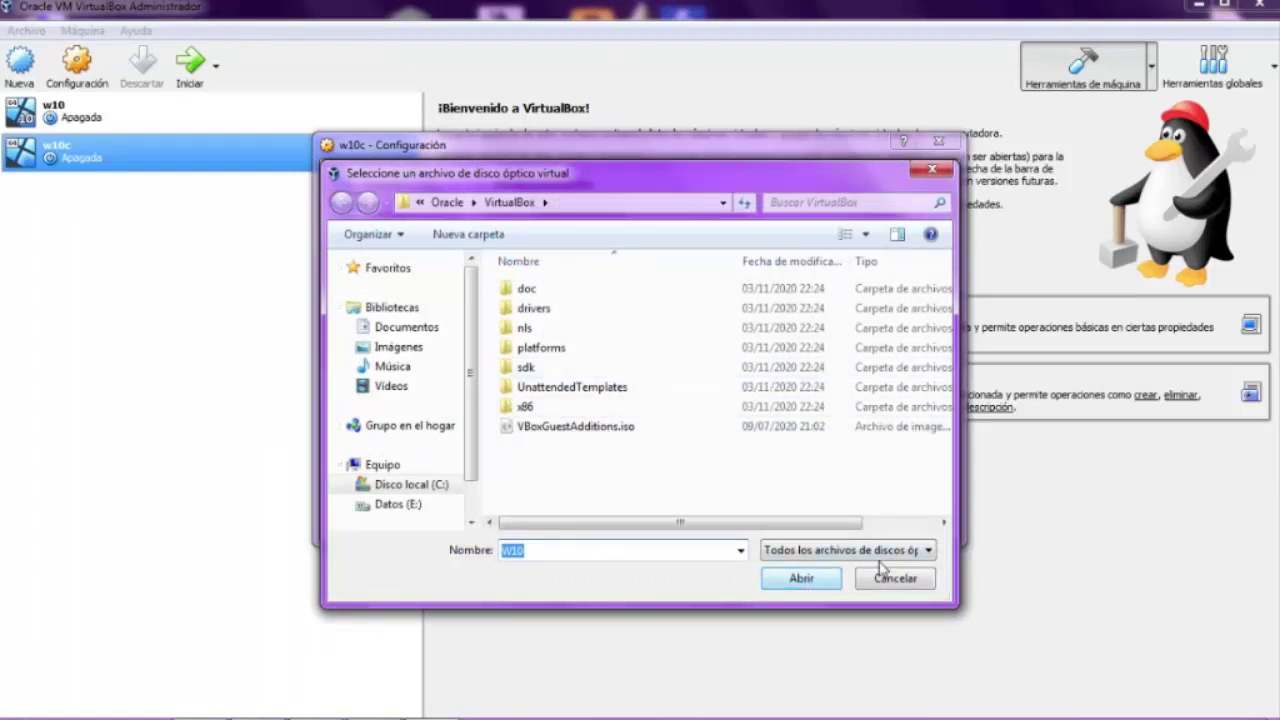
{"action": "left_click", "coordinate": [931, 169]}
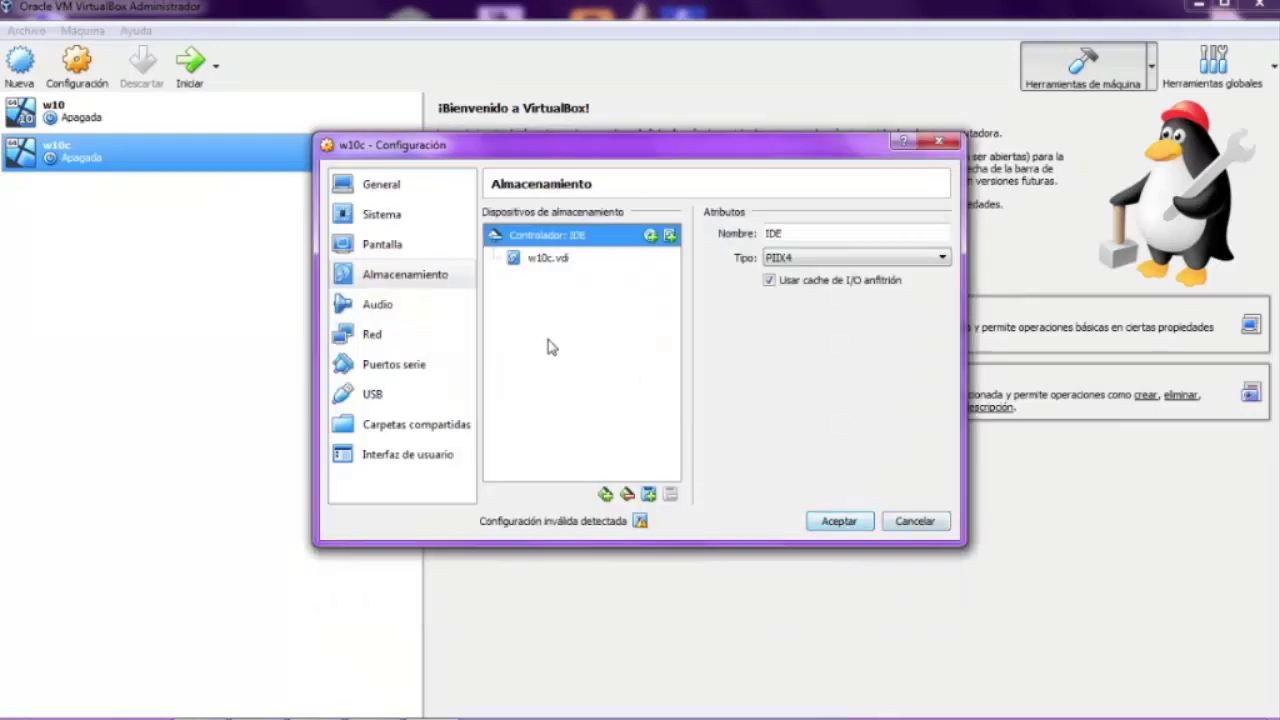
Step: Review w10c's general, system, display, storage, audio, network, serial port, USB and shared folder settings, and close the configuration without saving
{"action": "left_click", "coordinate": [380, 186]}
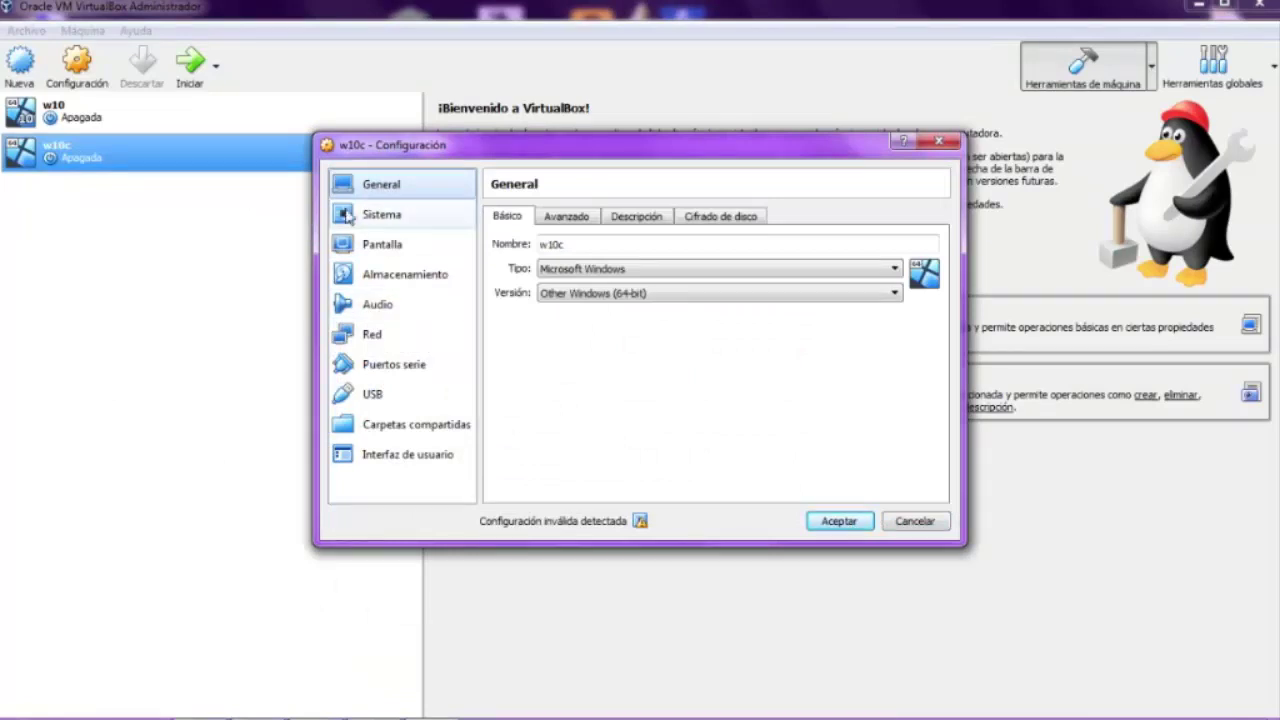
{"action": "left_click", "coordinate": [567, 217]}
{"action": "left_click", "coordinate": [634, 217]}
{"action": "left_click", "coordinate": [718, 217]}
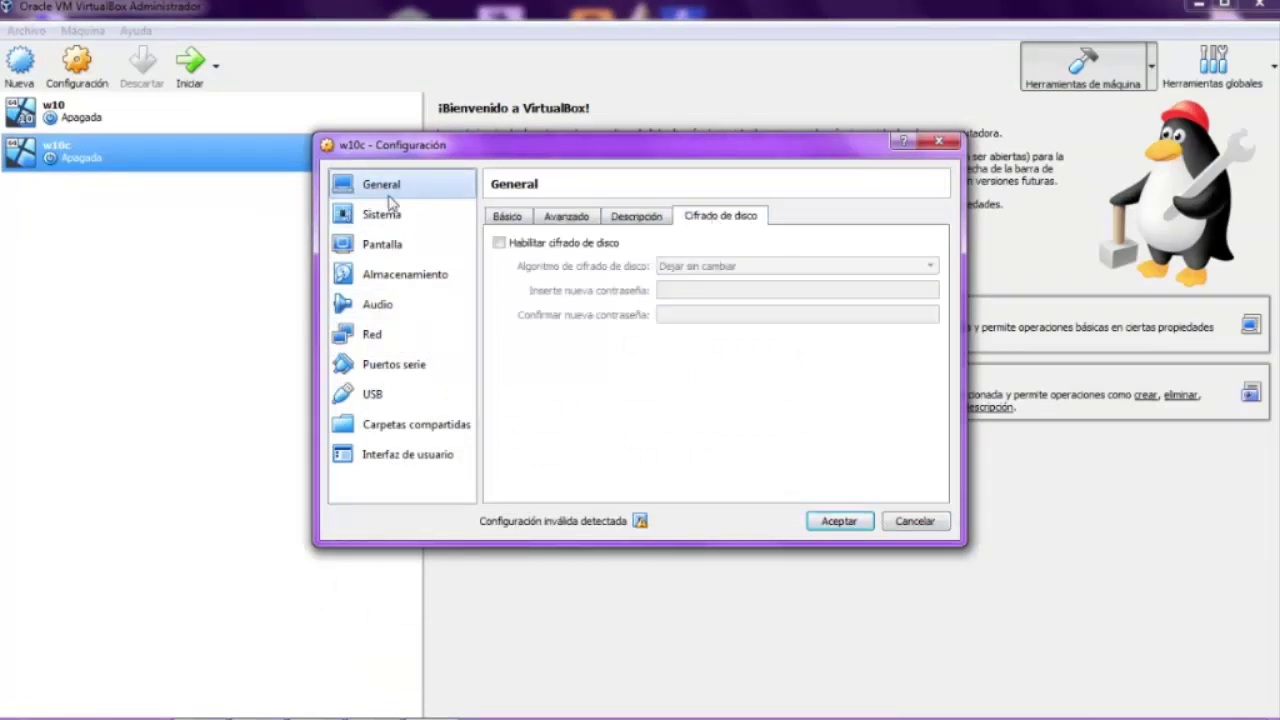
{"action": "left_click", "coordinate": [383, 213]}
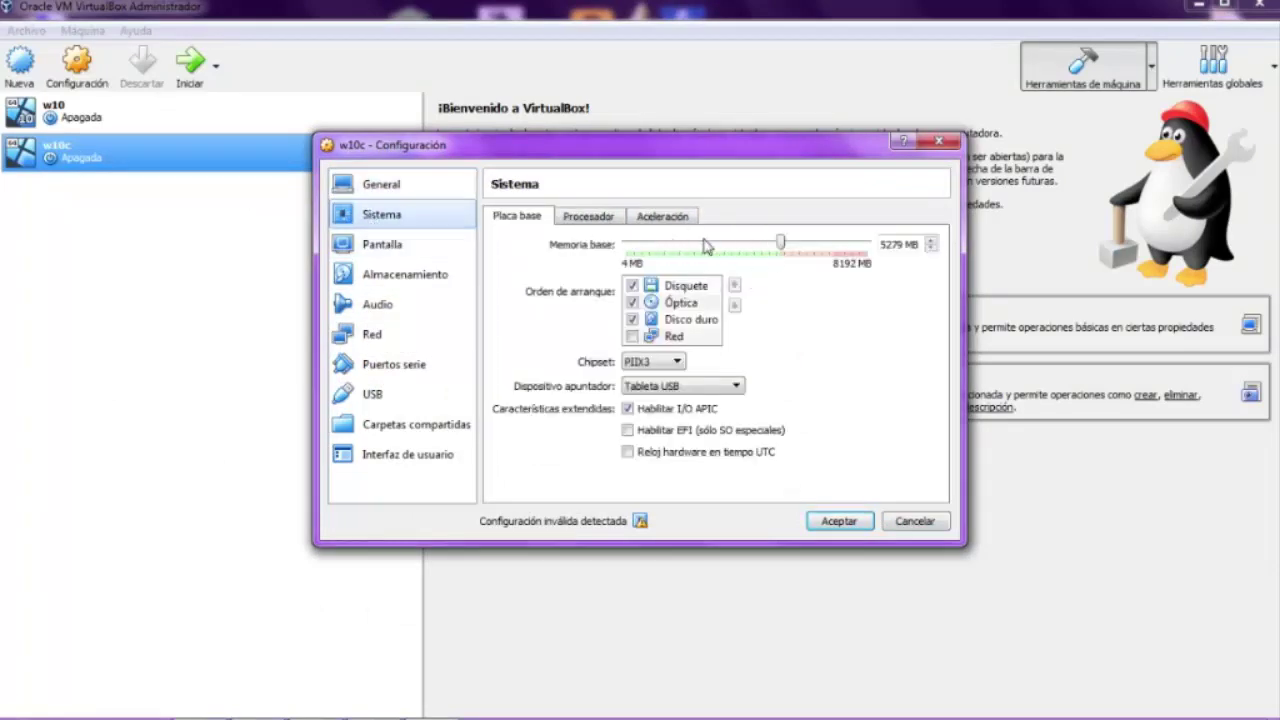
{"action": "left_click", "coordinate": [382, 244]}
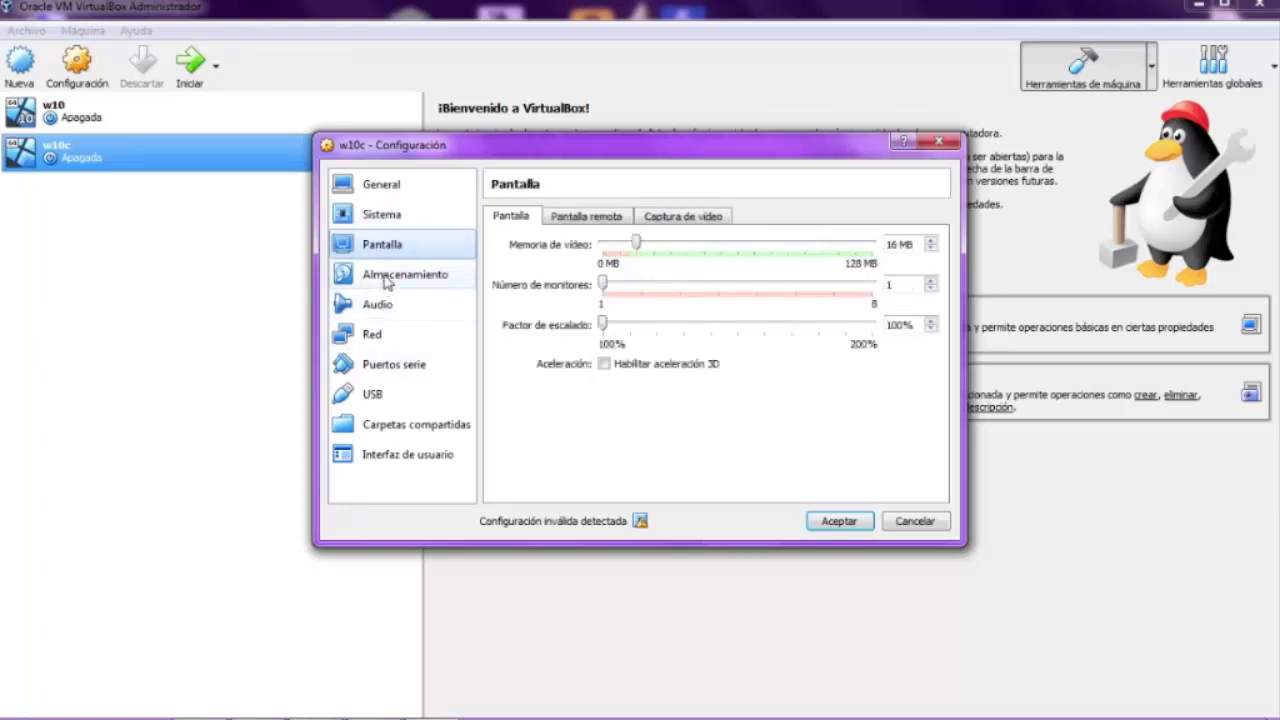
{"action": "left_click", "coordinate": [460, 276]}
{"action": "left_click", "coordinate": [377, 304]}
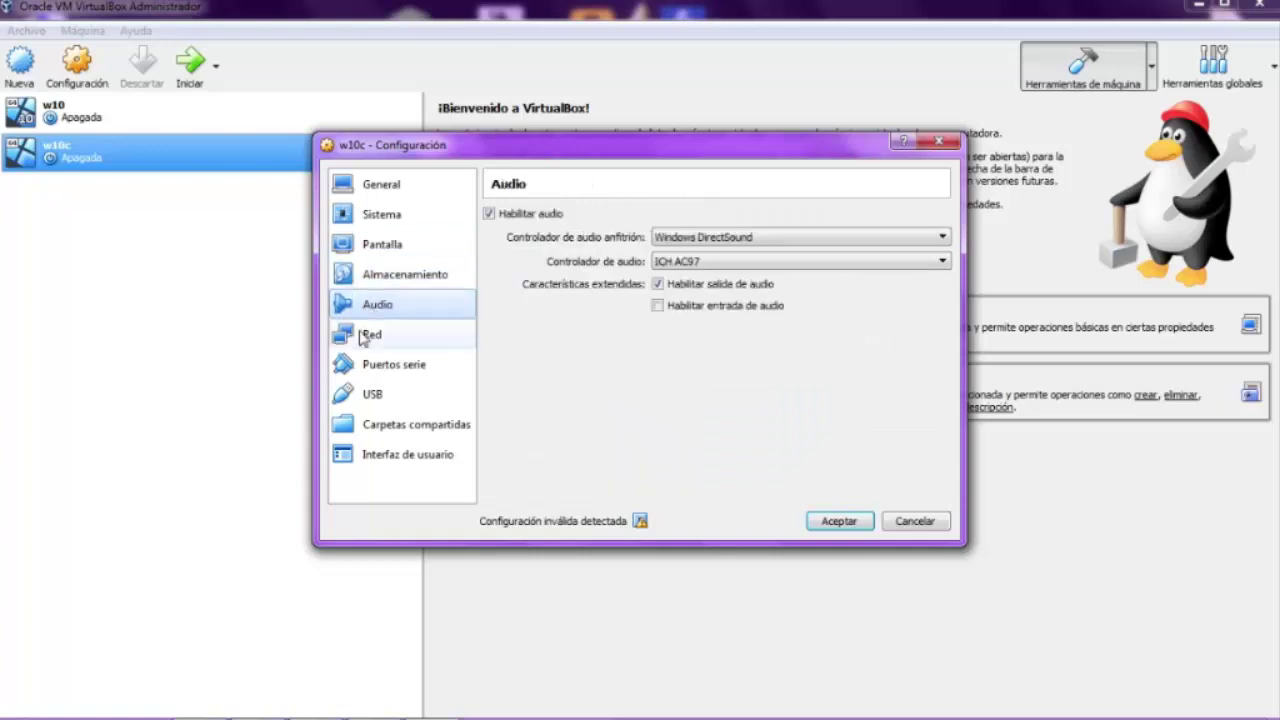
{"action": "left_click", "coordinate": [372, 334]}
{"action": "left_click", "coordinate": [390, 396]}
{"action": "left_click", "coordinate": [392, 366]}
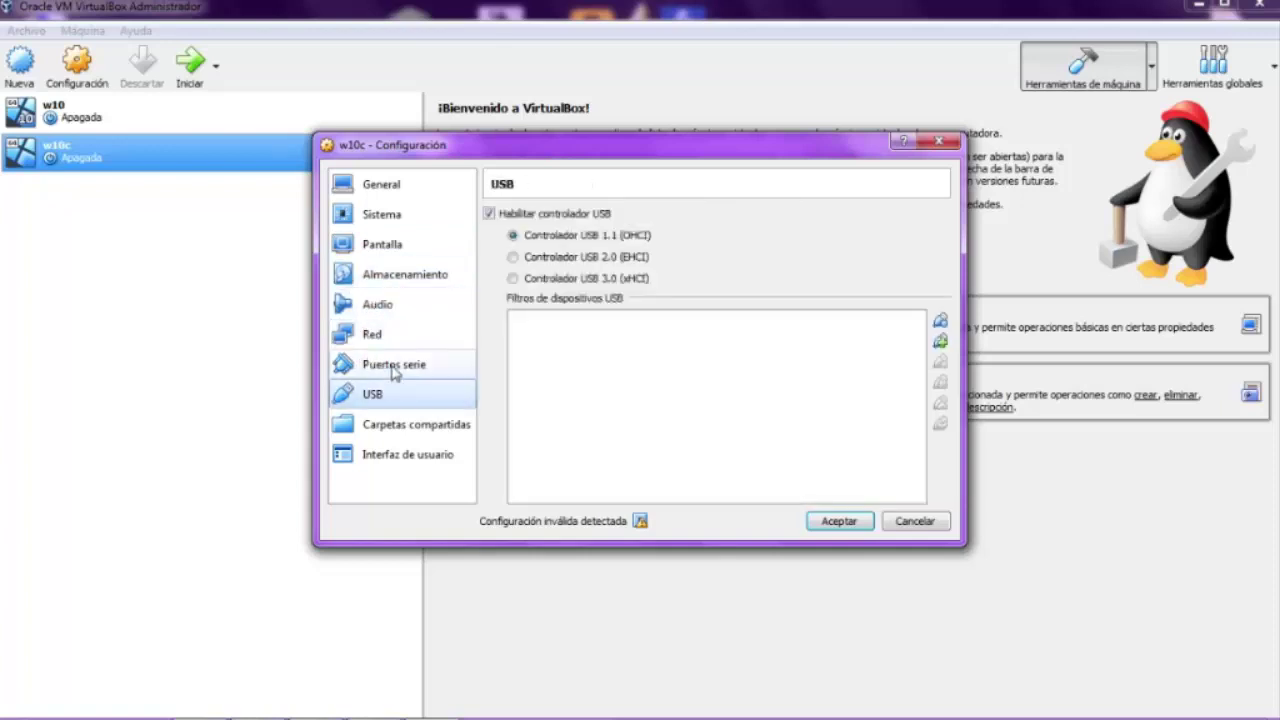
{"action": "left_click", "coordinate": [393, 396]}
{"action": "left_click", "coordinate": [386, 436]}
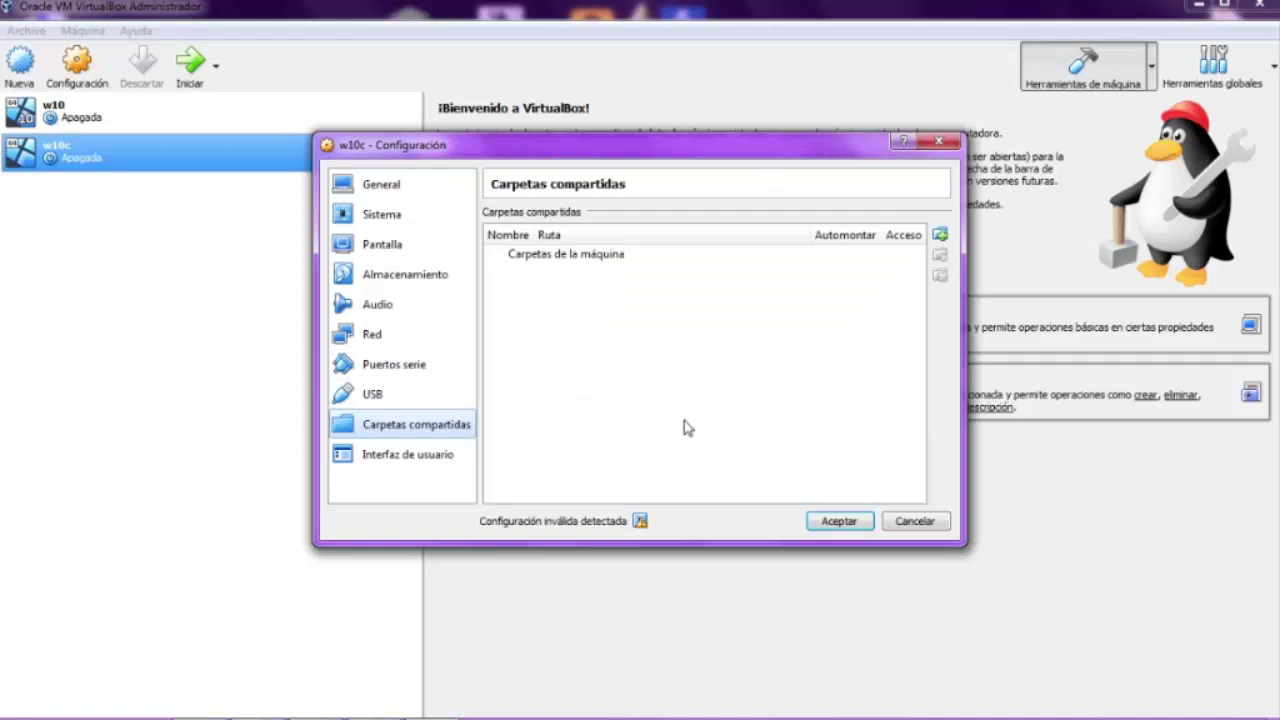
{"action": "left_click", "coordinate": [939, 142]}
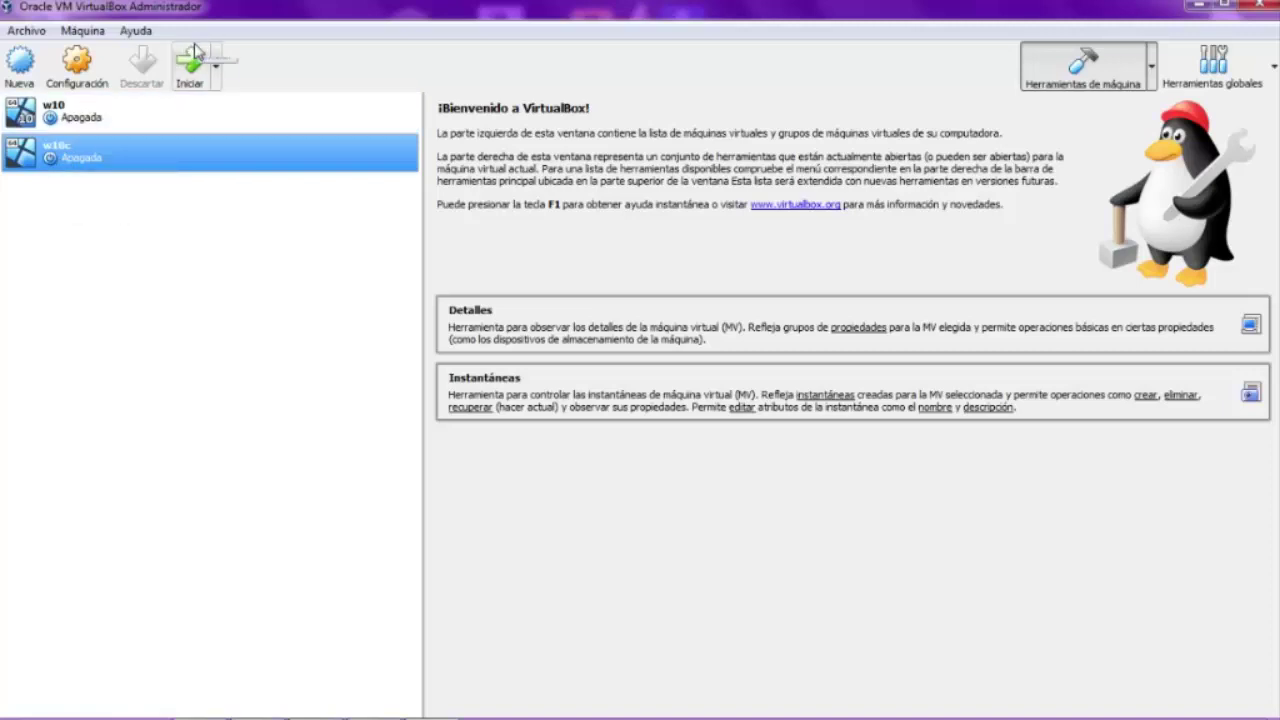
Step: Try to start the w10 virtual machine, examine the error details, and dismiss the error
{"action": "left_click", "coordinate": [136, 117]}
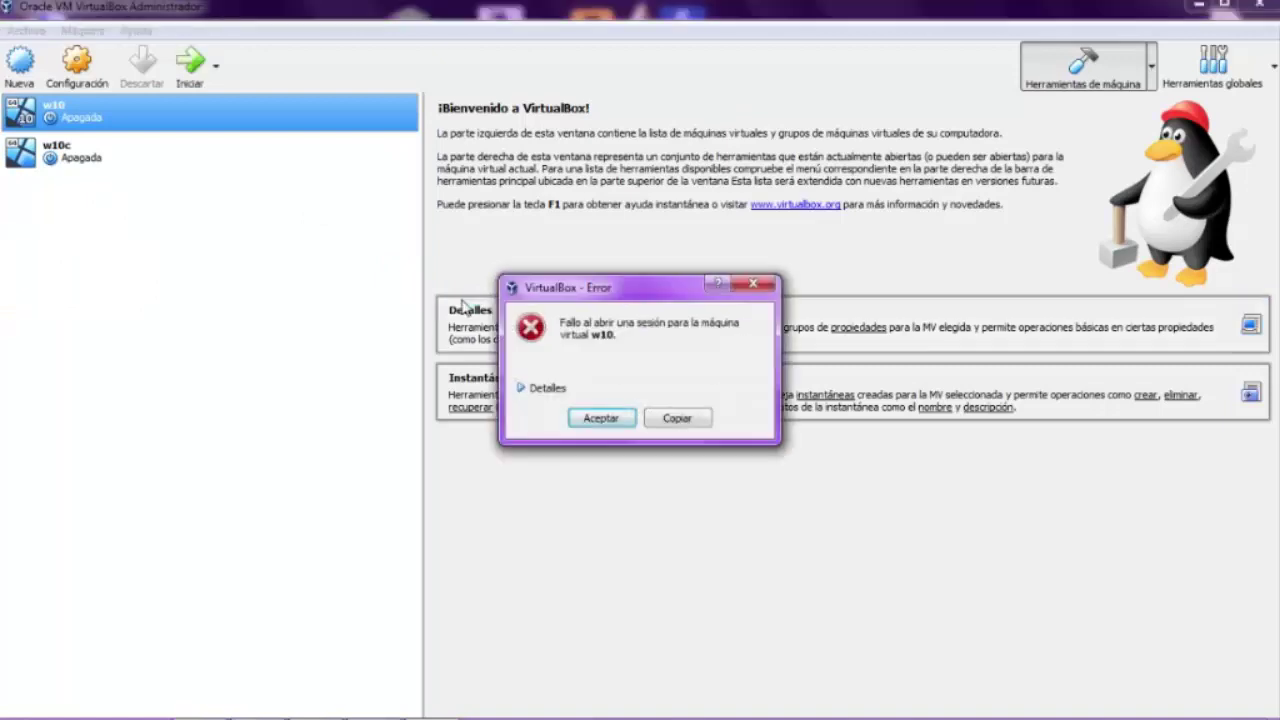
{"action": "left_click", "coordinate": [537, 390]}
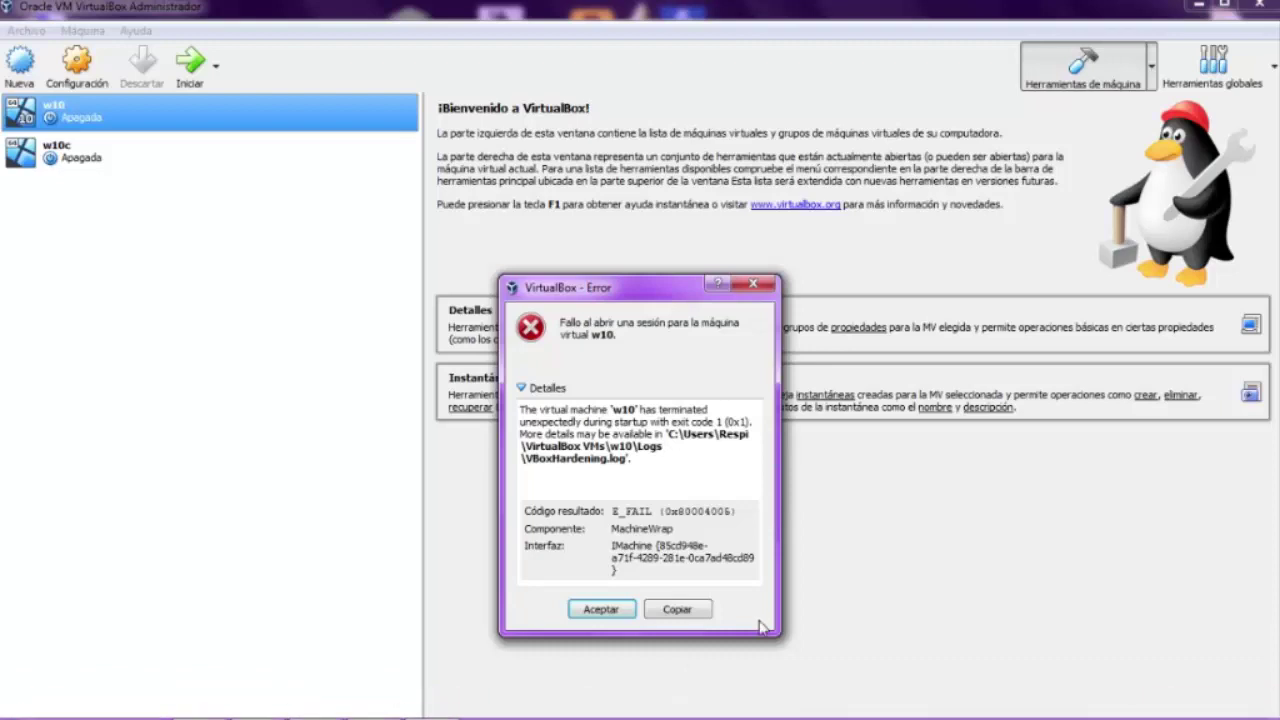
{"action": "left_click", "coordinate": [753, 284]}
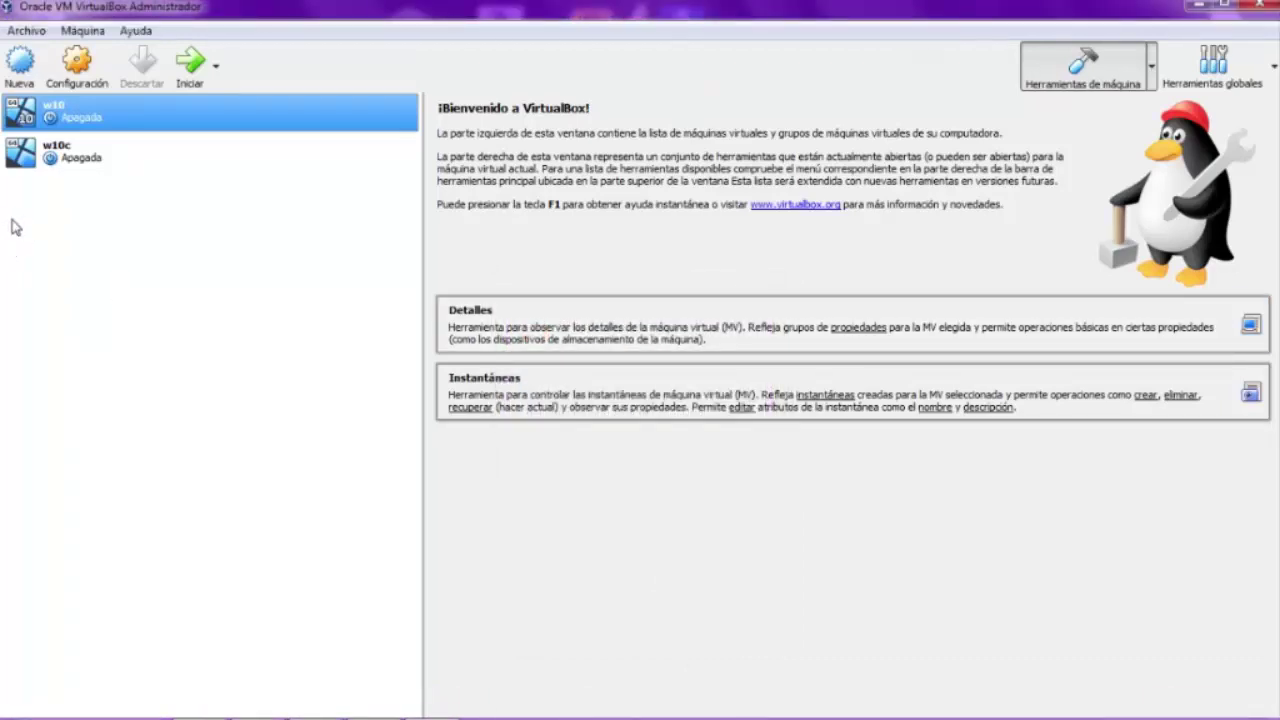
Step: Start the w10 virtual machine in headless mode and select the w10c machine
{"action": "left_click", "coordinate": [216, 66]}
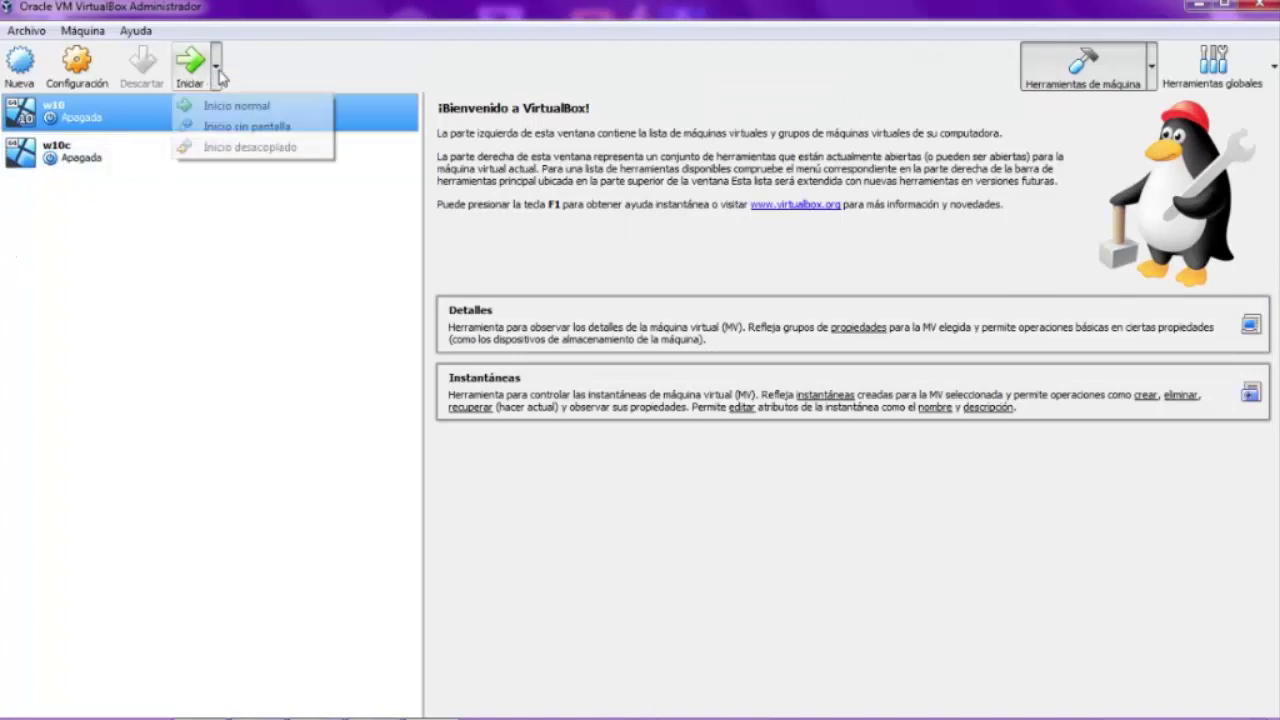
{"action": "left_click", "coordinate": [277, 128]}
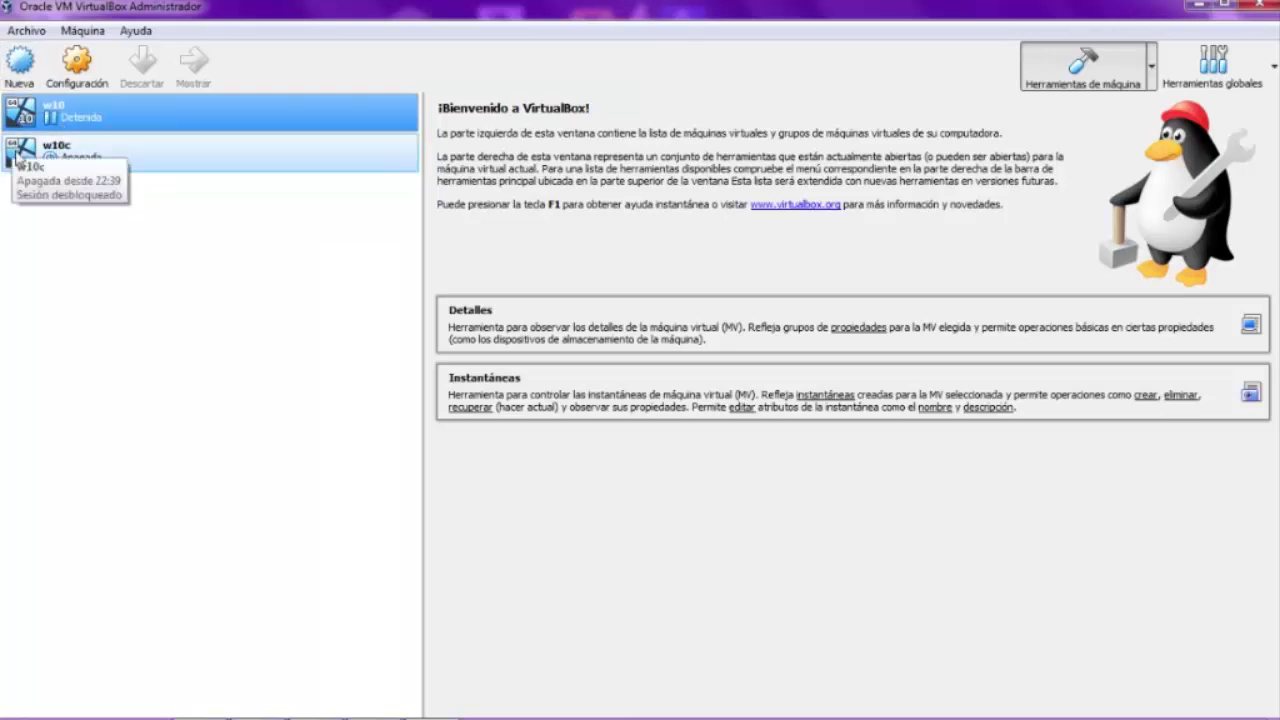
{"action": "left_click", "coordinate": [183, 163]}
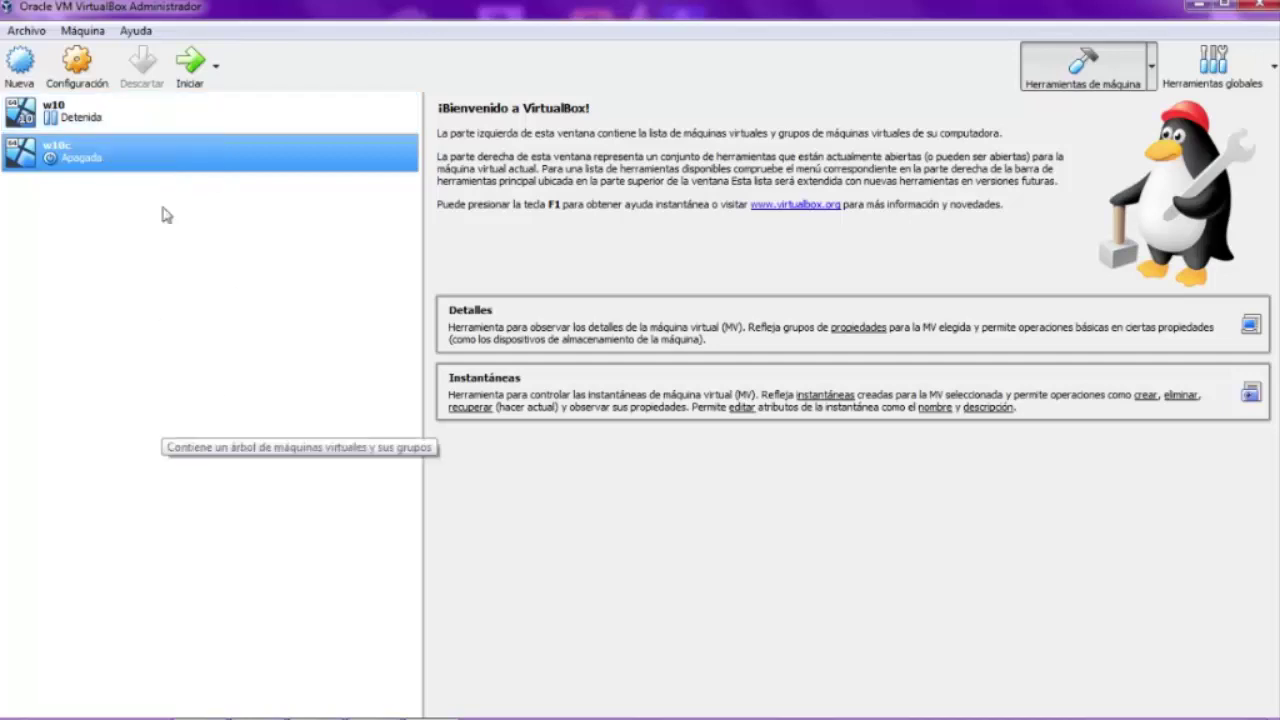
Step: Power off the w10 virtual machine and confirm the shutdown
{"action": "left_click", "coordinate": [110, 113]}
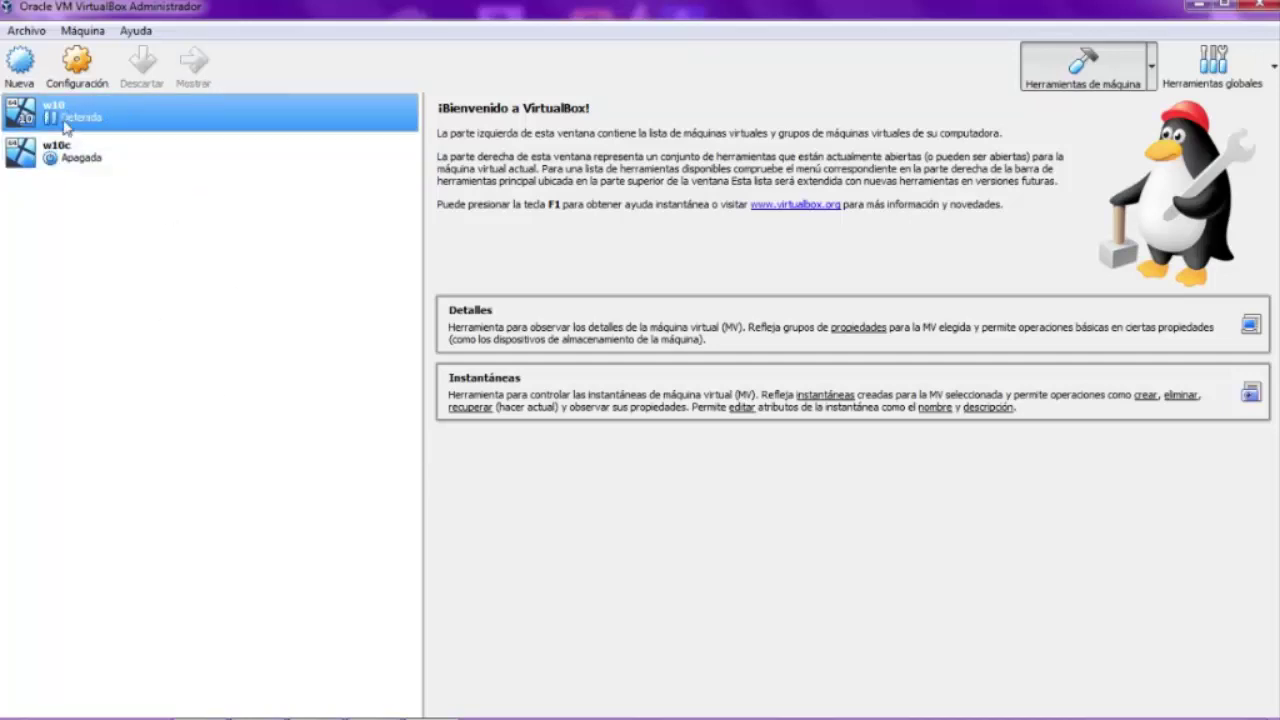
{"action": "right_click", "coordinate": [88, 120]}
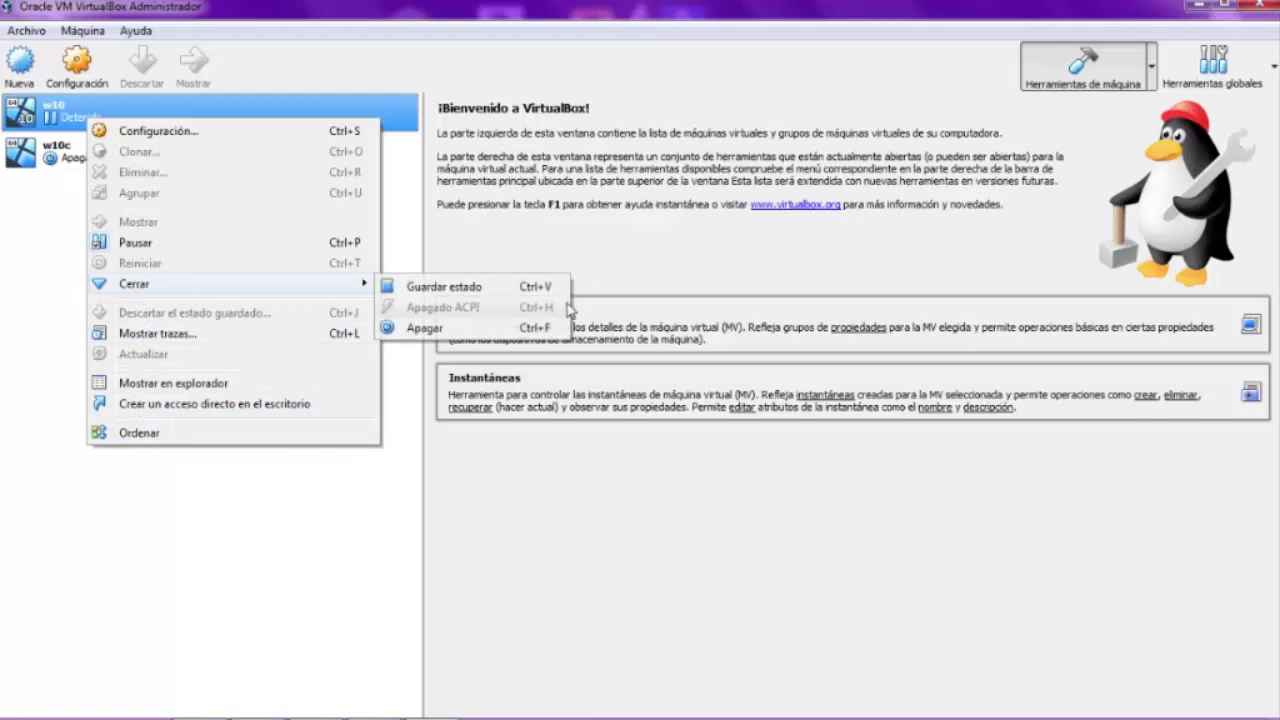
{"action": "left_click", "coordinate": [407, 335]}
{"action": "left_click", "coordinate": [606, 449]}
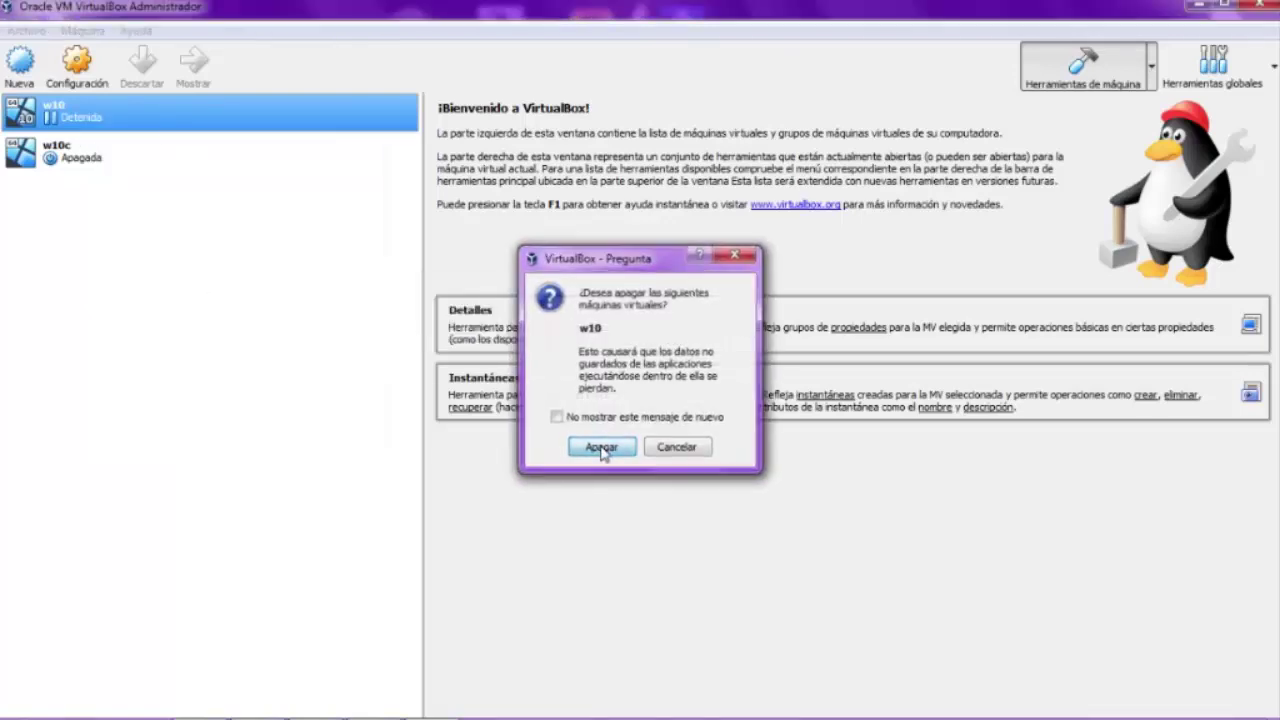
Step: Start the w10 virtual machine in headless mode and show its running display
{"action": "left_click", "coordinate": [215, 66]}
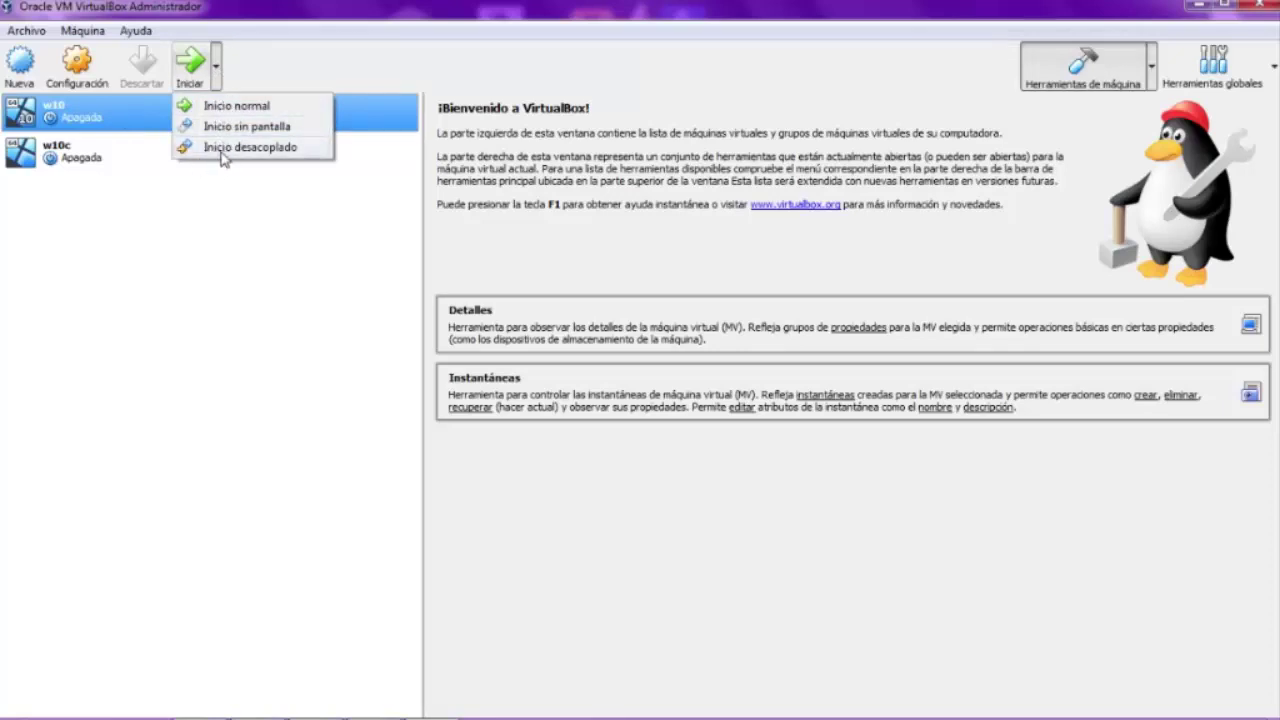
{"action": "left_click", "coordinate": [238, 128]}
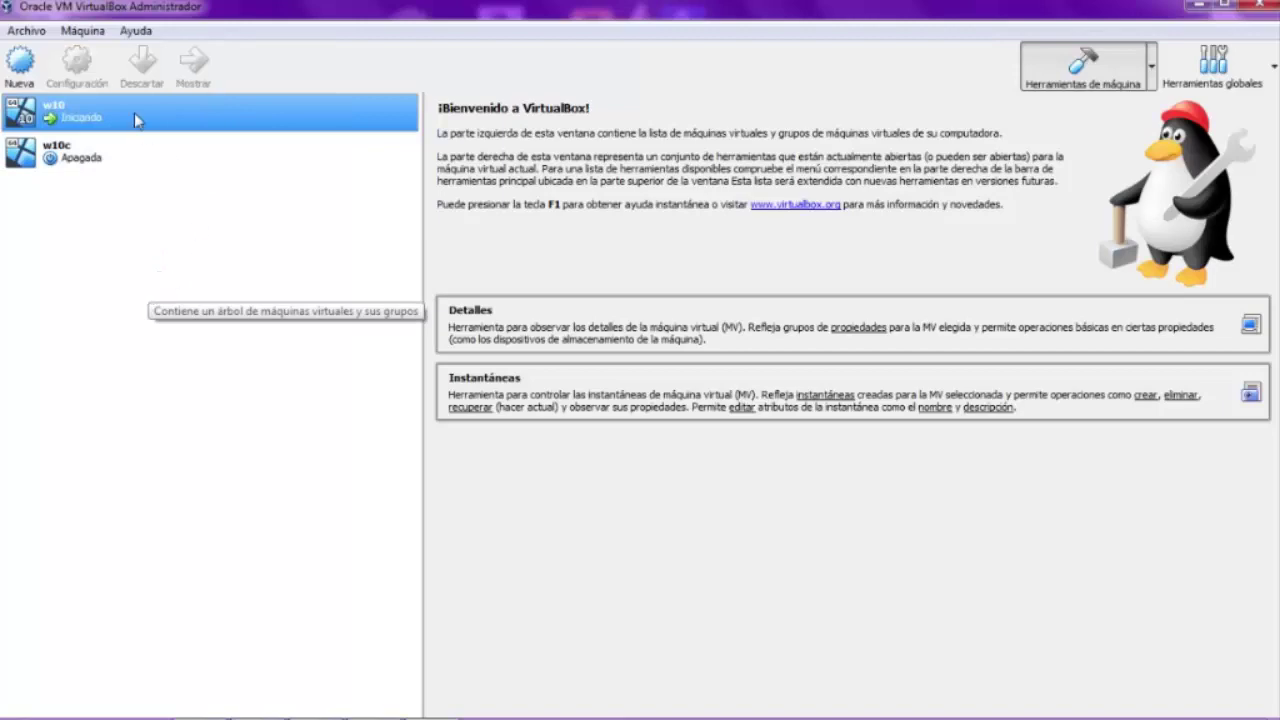
{"action": "left_click", "coordinate": [193, 68]}
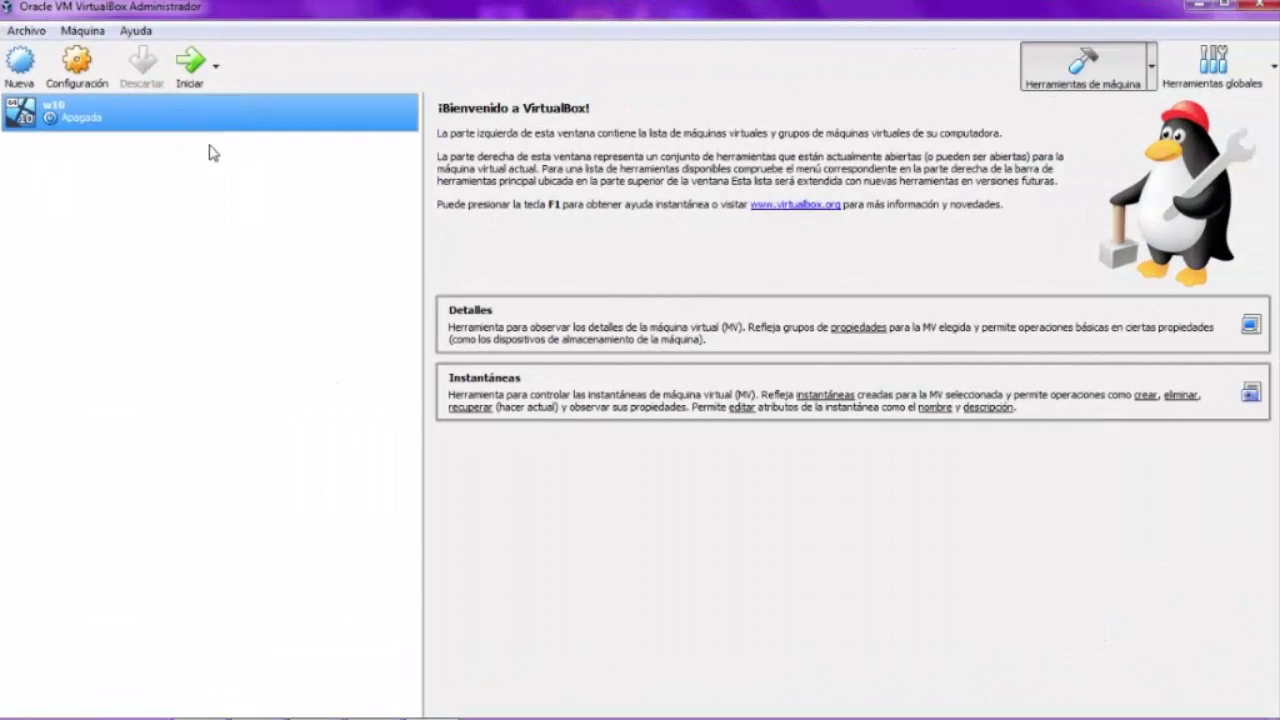
{"action": "left_click", "coordinate": [216, 66]}
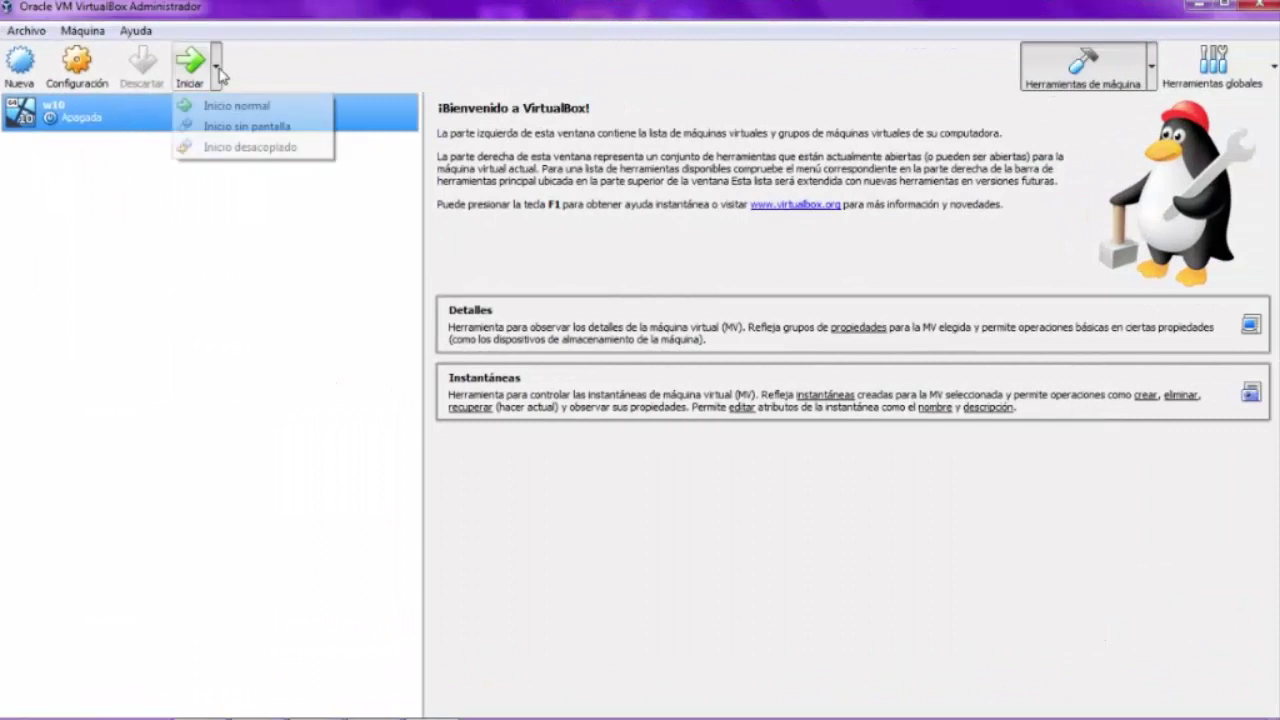
{"action": "left_click", "coordinate": [220, 131]}
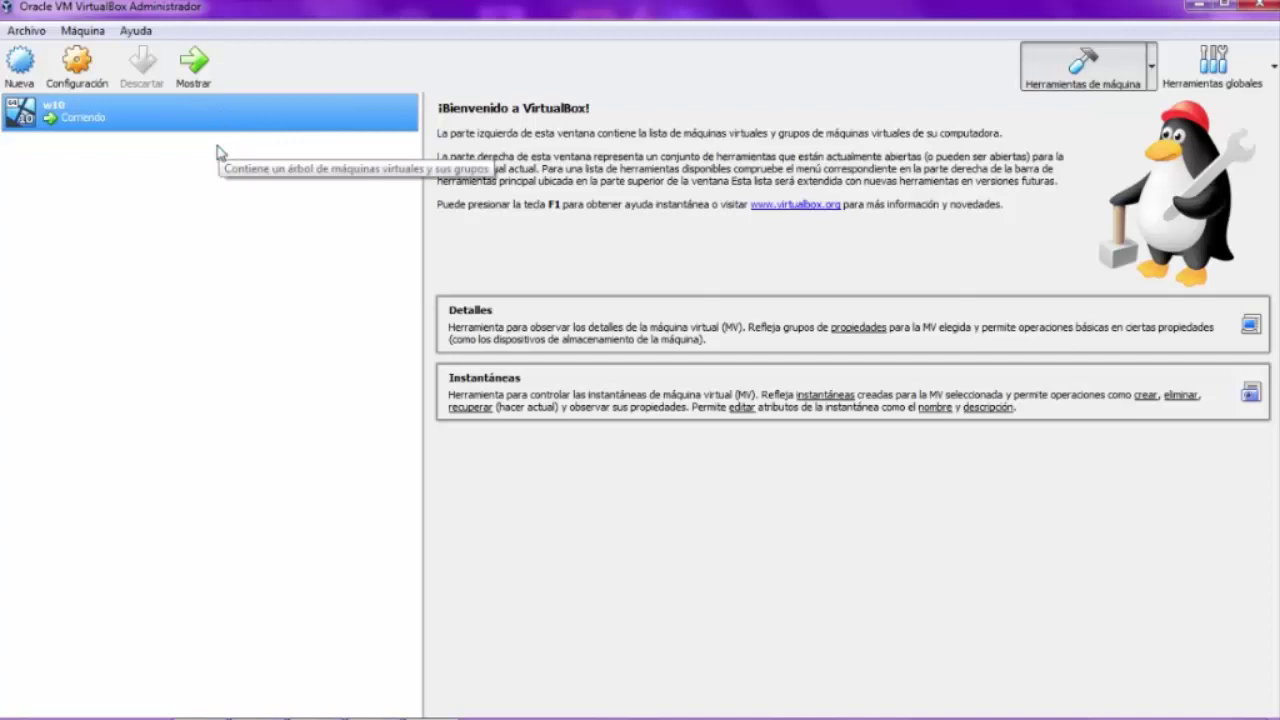
{"action": "left_click", "coordinate": [195, 62]}
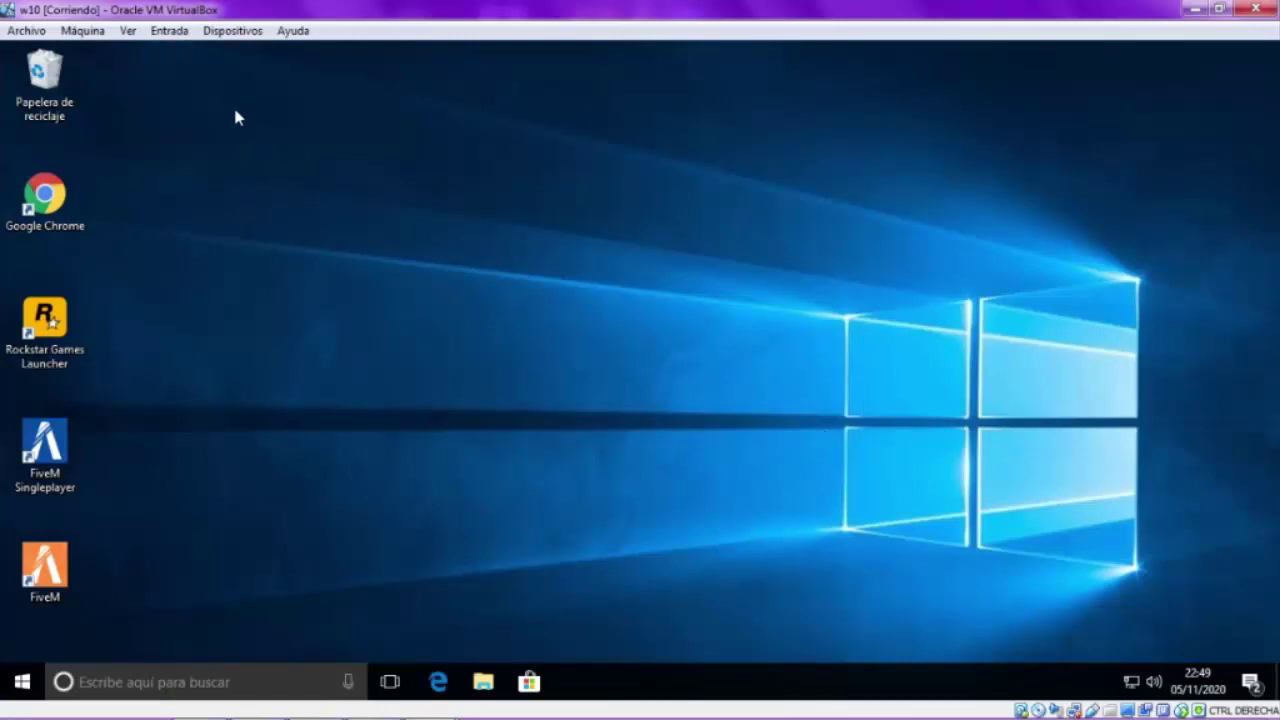
Step: Insert the Guest Additions CD image into the running w10 virtual machine
{"action": "left_click", "coordinate": [178, 34]}
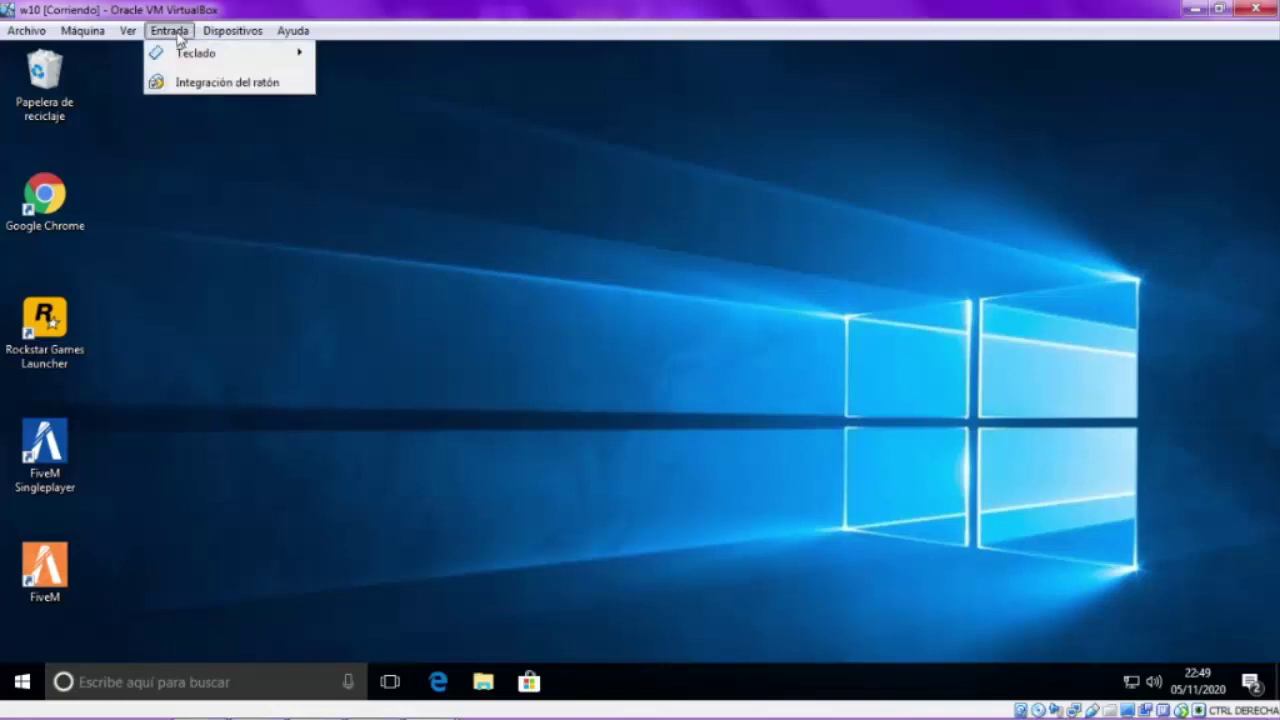
{"action": "mouse_move", "coordinate": [218, 34]}
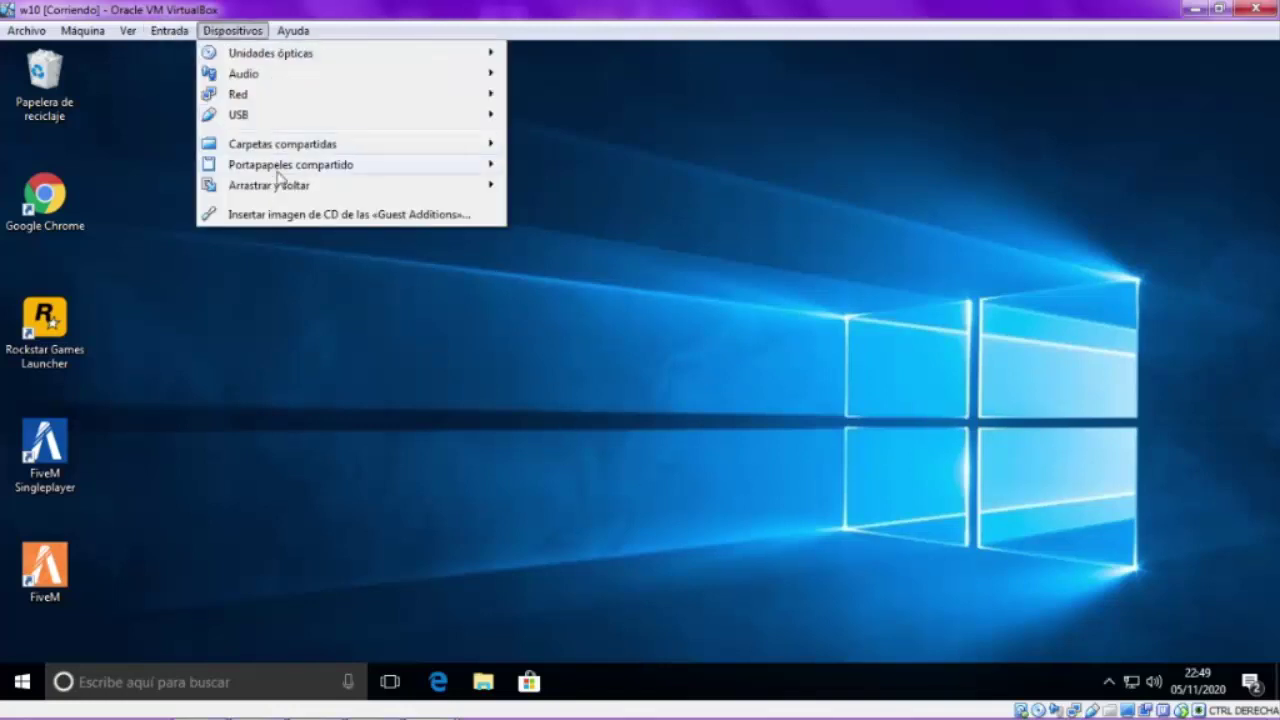
{"action": "left_click", "coordinate": [395, 217]}
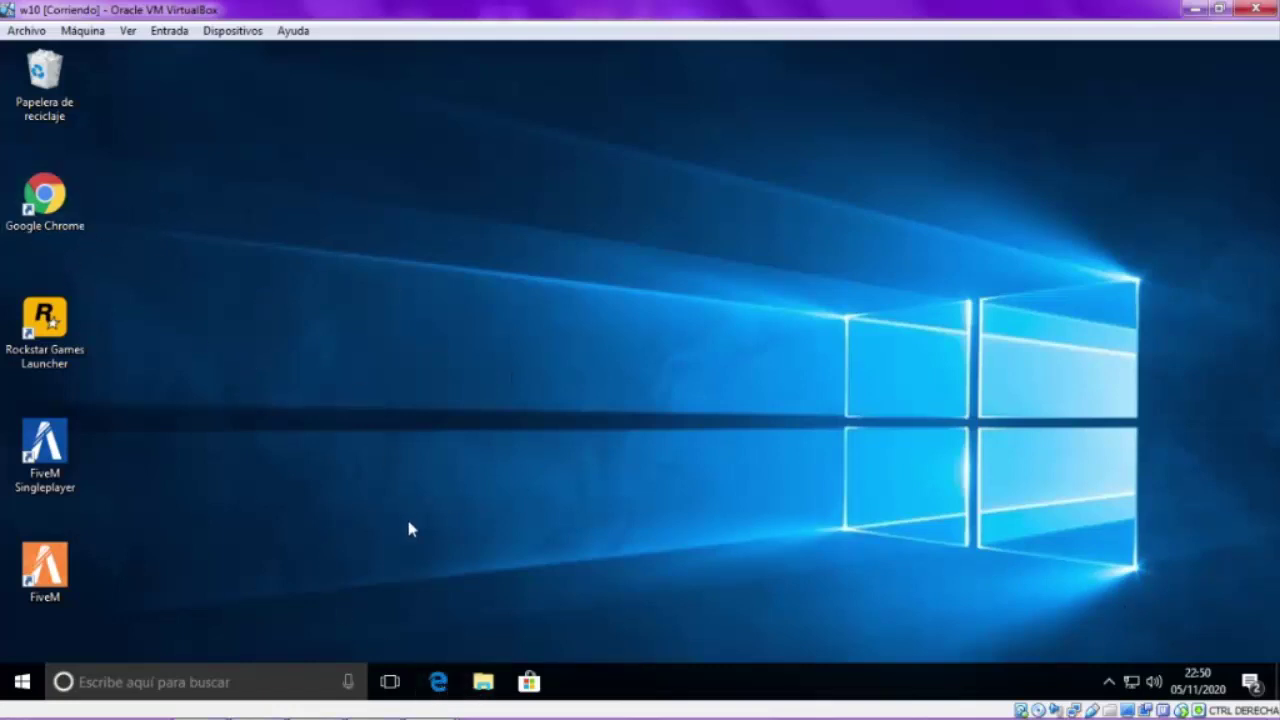
Step: Open Microsoft Edge in the guest system, reposition its window to view the start page, and close it
{"action": "left_click", "coordinate": [438, 681]}
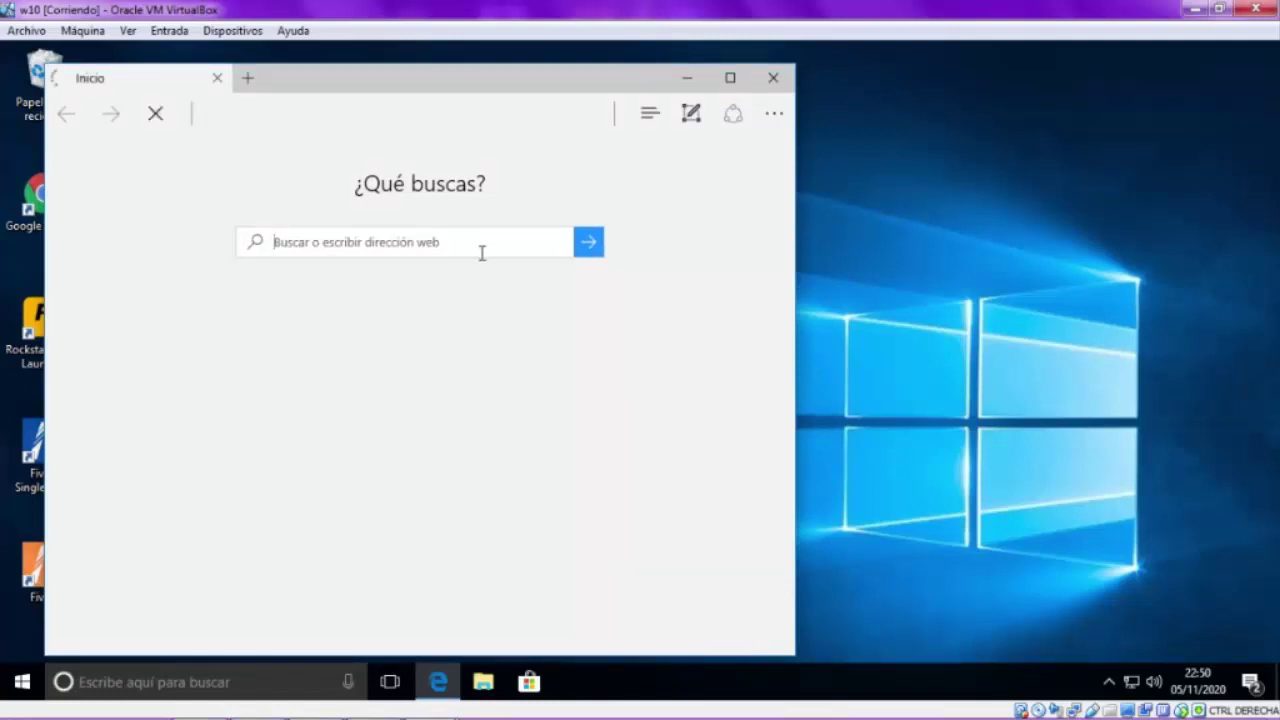
{"action": "left_click_drag", "start_coordinate": [460, 77], "coordinate": [705, 74]}
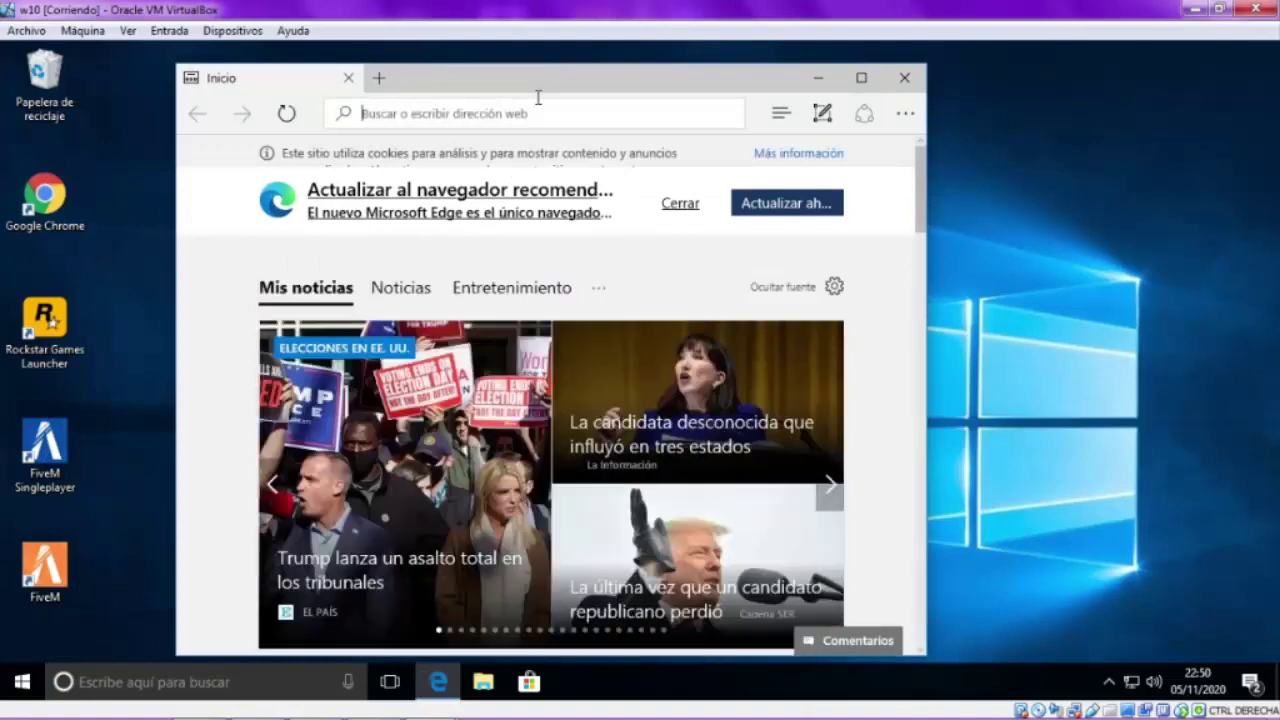
{"action": "left_click", "coordinate": [908, 80]}
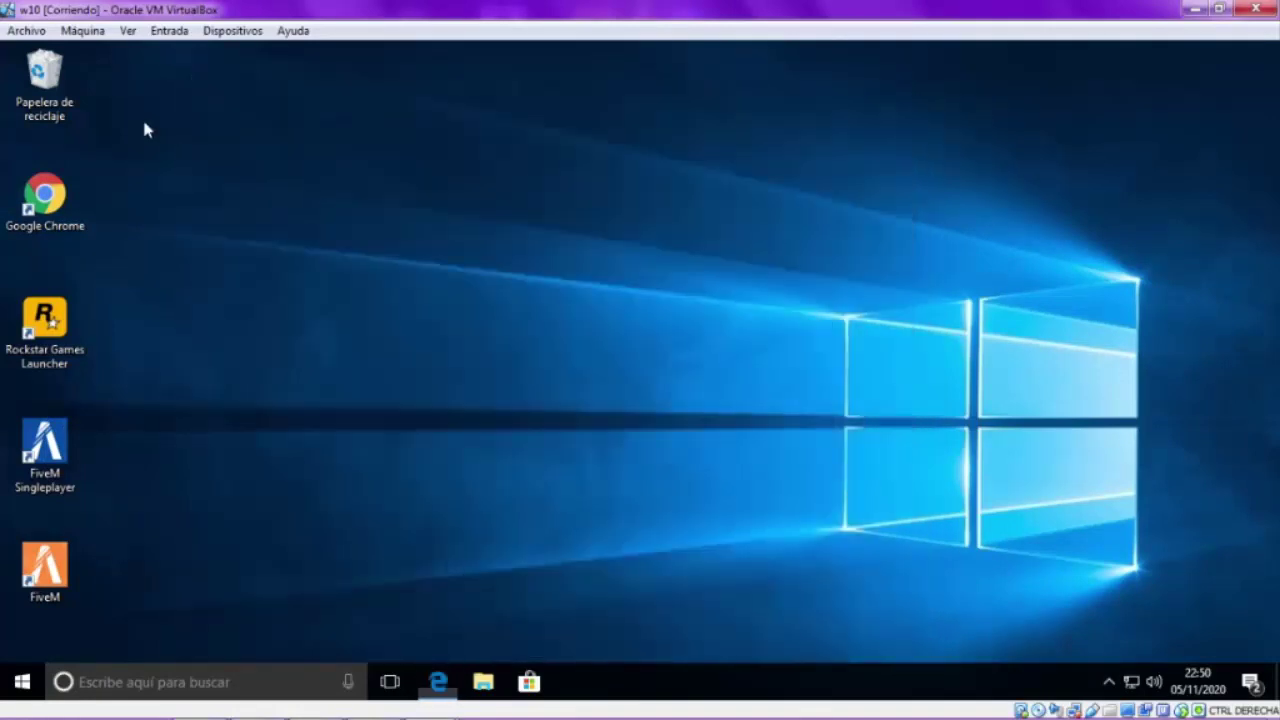
Step: Open Google Chrome in the guest system, move its window clear of the desktop icons, and review the downloads list
{"action": "double_click", "coordinate": [34, 205]}
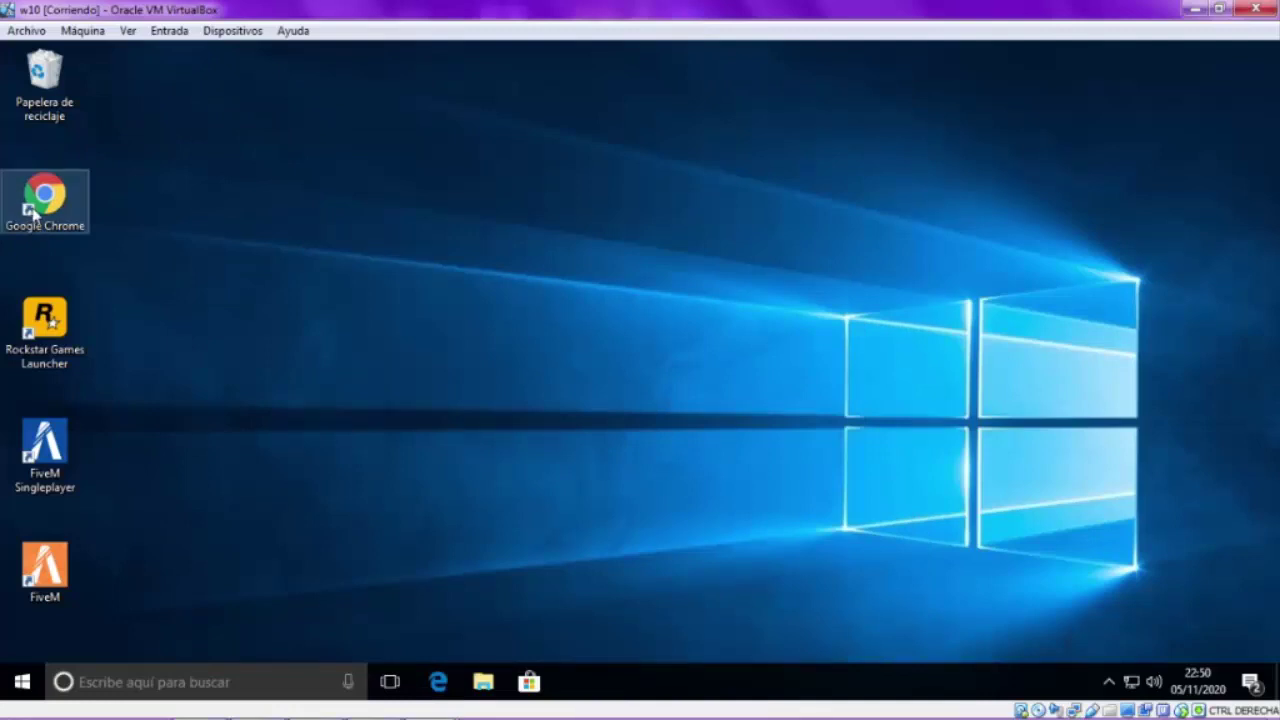
{"action": "left_click", "coordinate": [48, 358]}
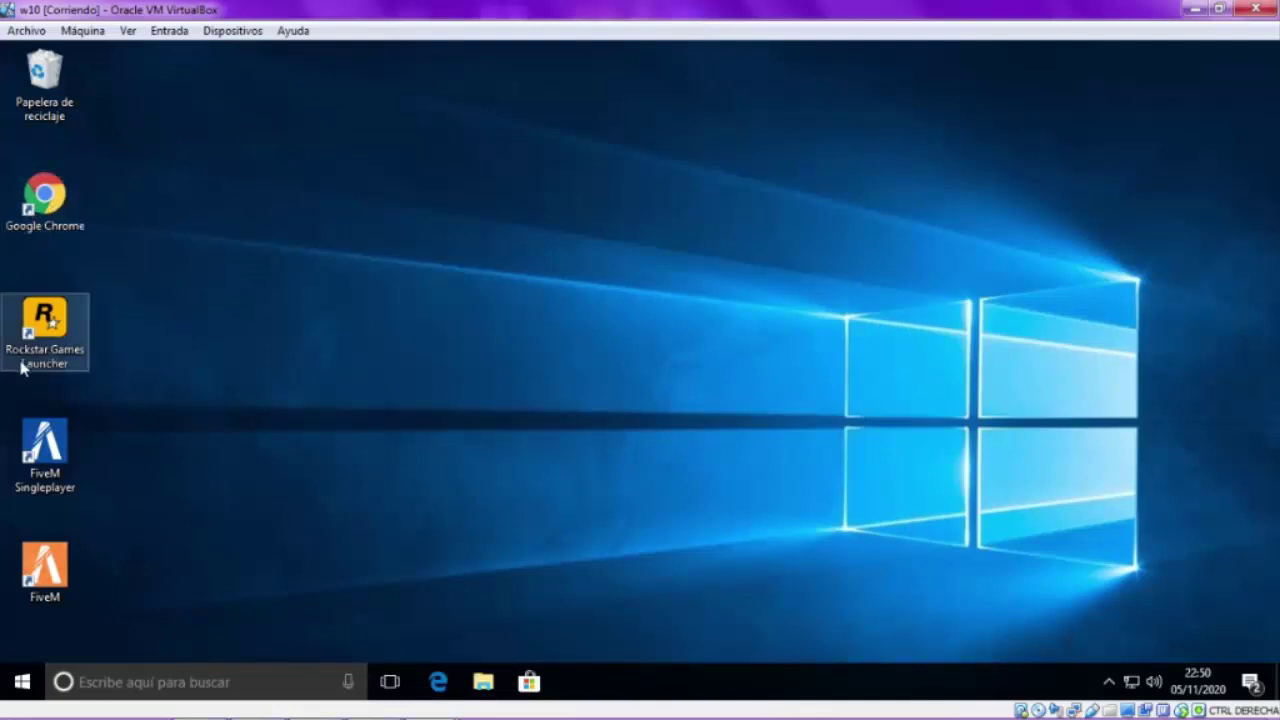
{"action": "double_click", "coordinate": [45, 200]}
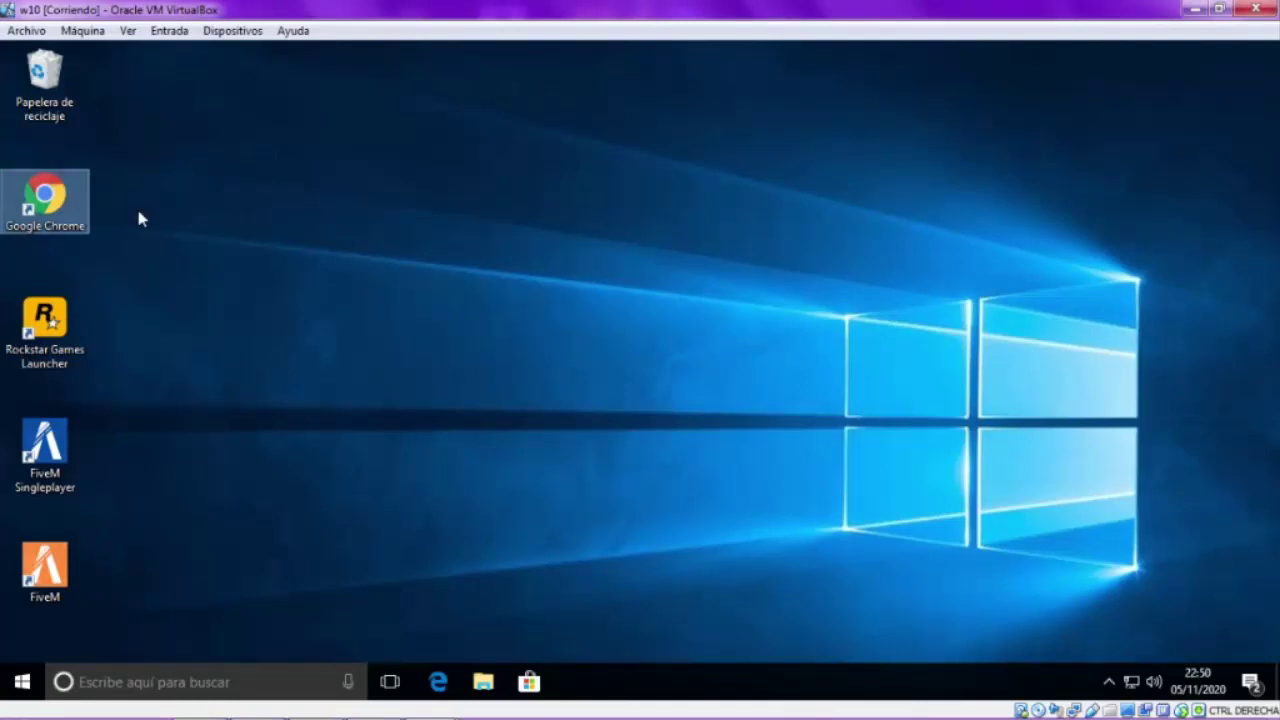
{"action": "key", "text": "Return"}
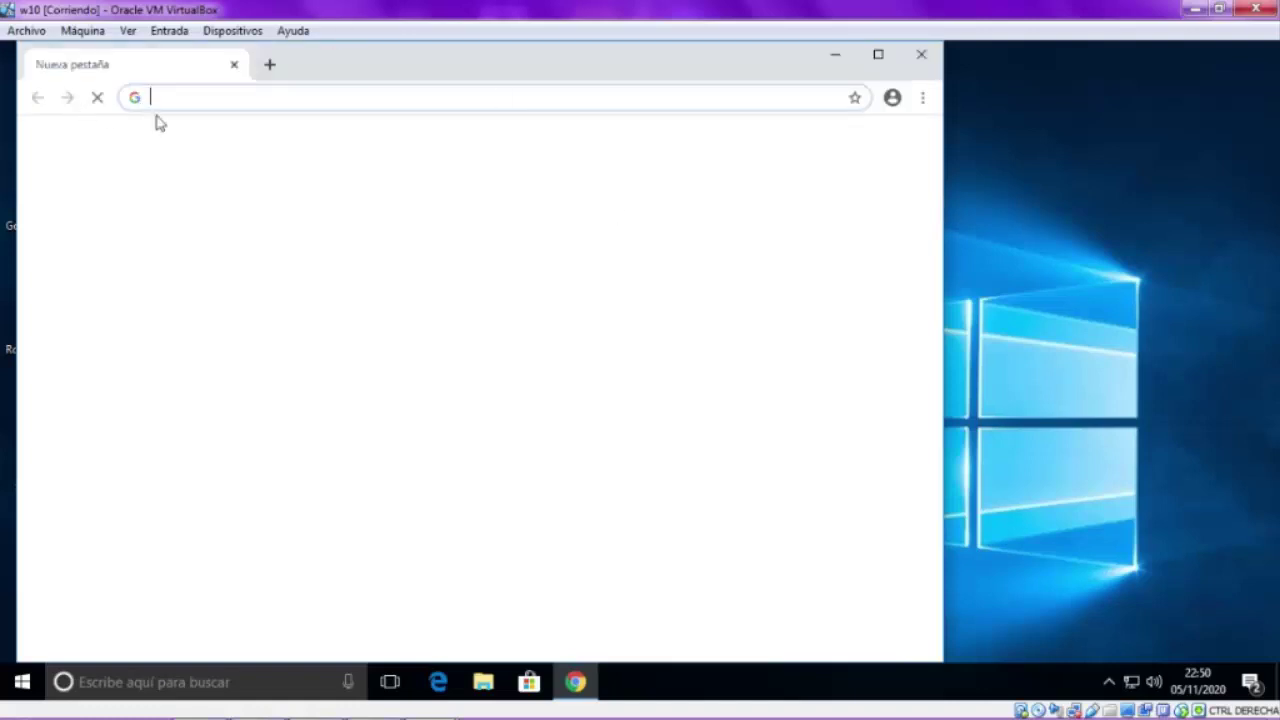
{"action": "left_click_drag", "start_coordinate": [303, 67], "coordinate": [649, 77]}
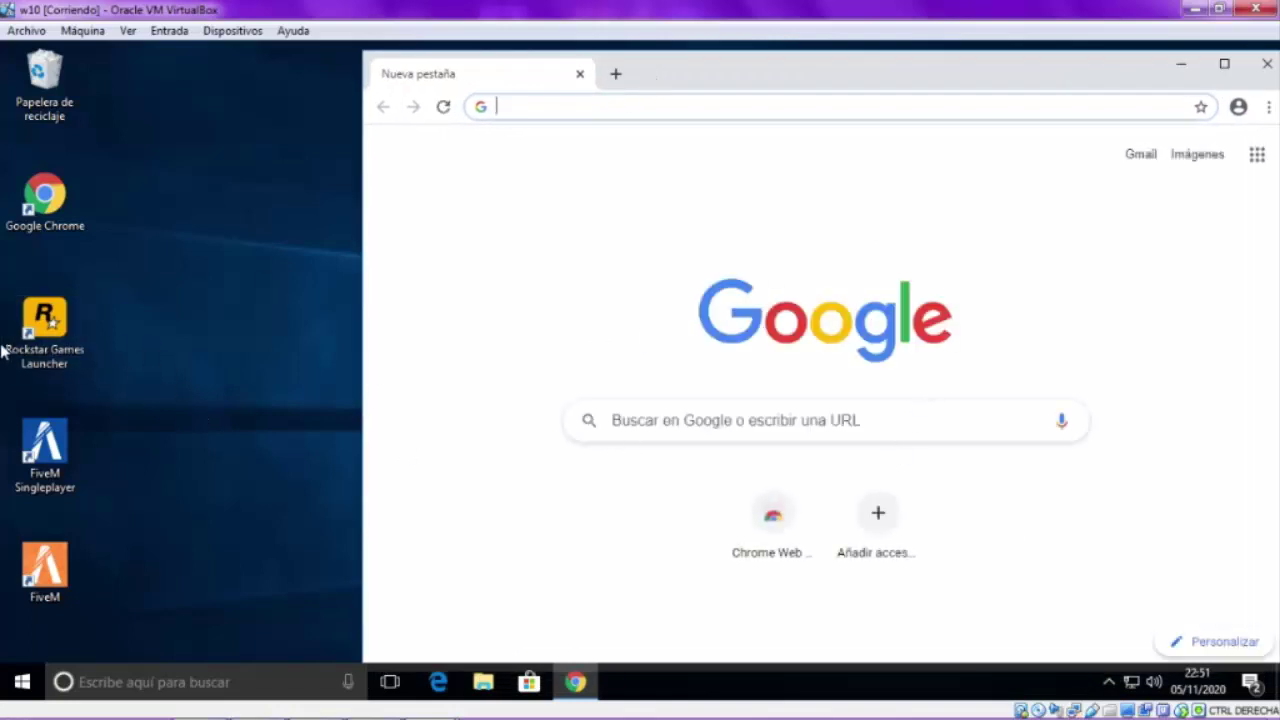
{"action": "left_click_drag", "start_coordinate": [1137, 76], "coordinate": [1066, 81]}
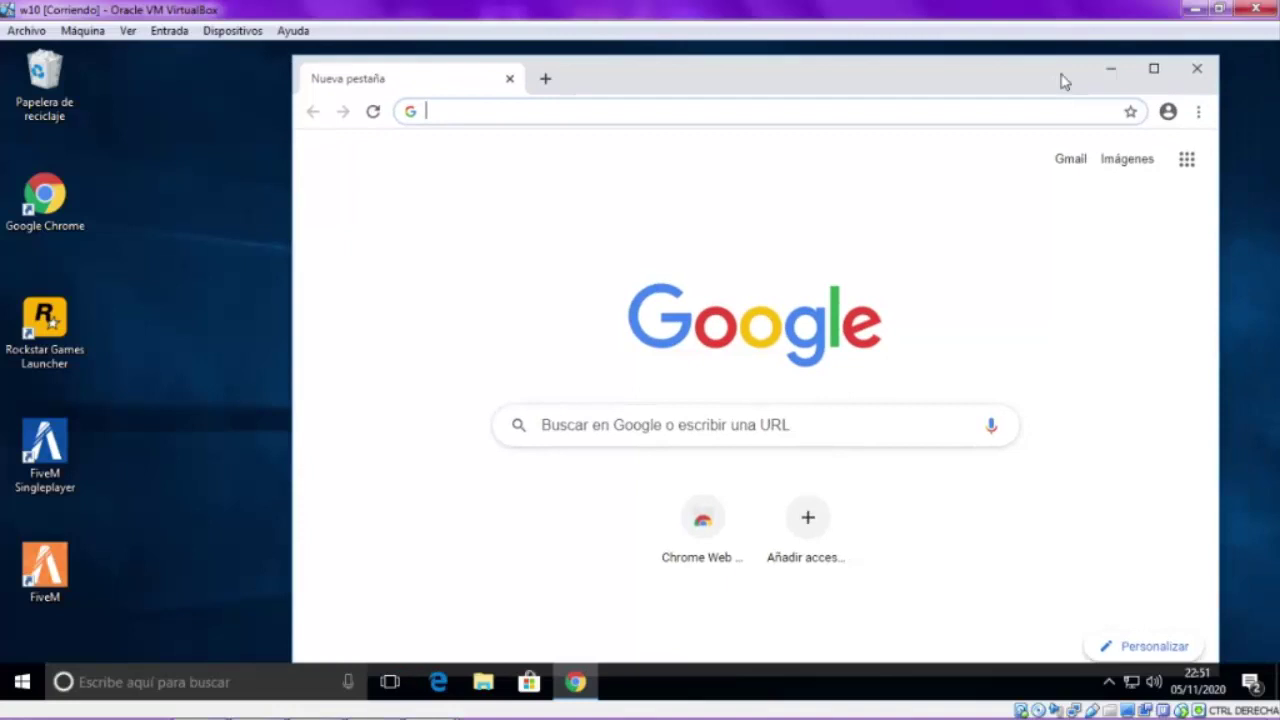
{"action": "left_click", "coordinate": [1198, 118]}
{"action": "left_click", "coordinate": [1005, 237]}
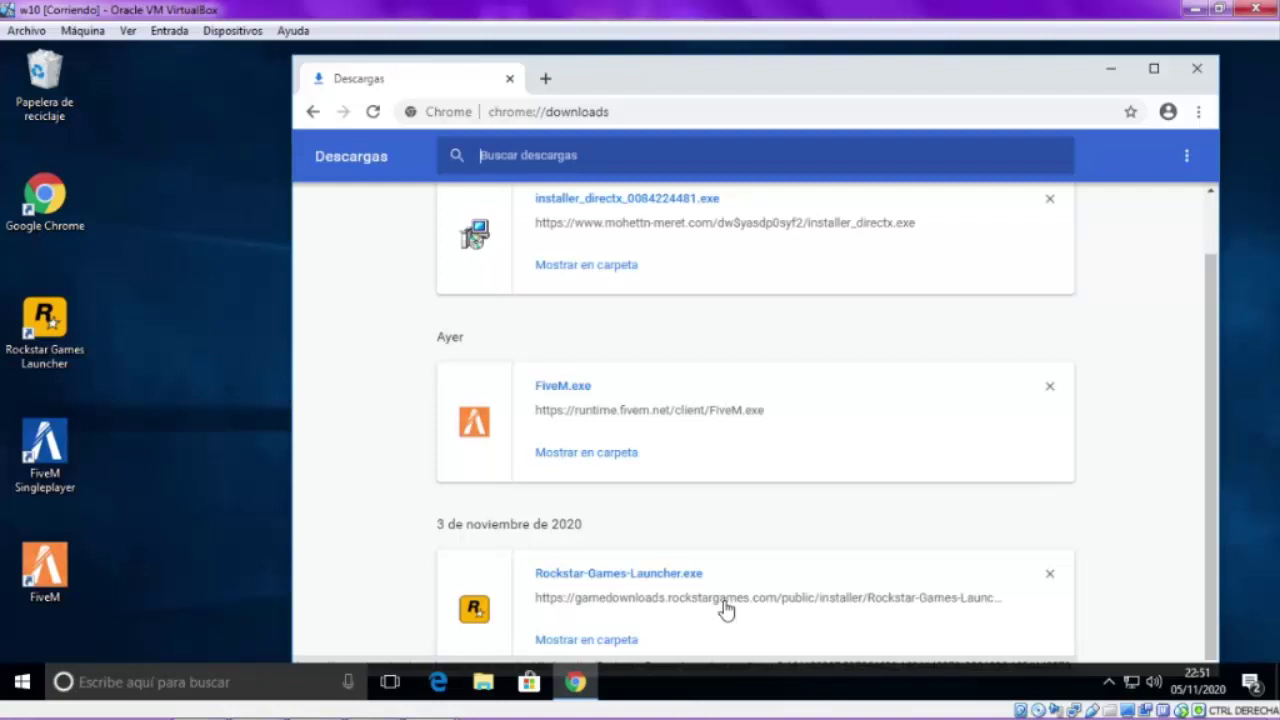
Step: Browse the guest's drives in File Explorer, look inside Nuevo vol (E:), and return to Este equipo
{"action": "key", "text": "super+e"}
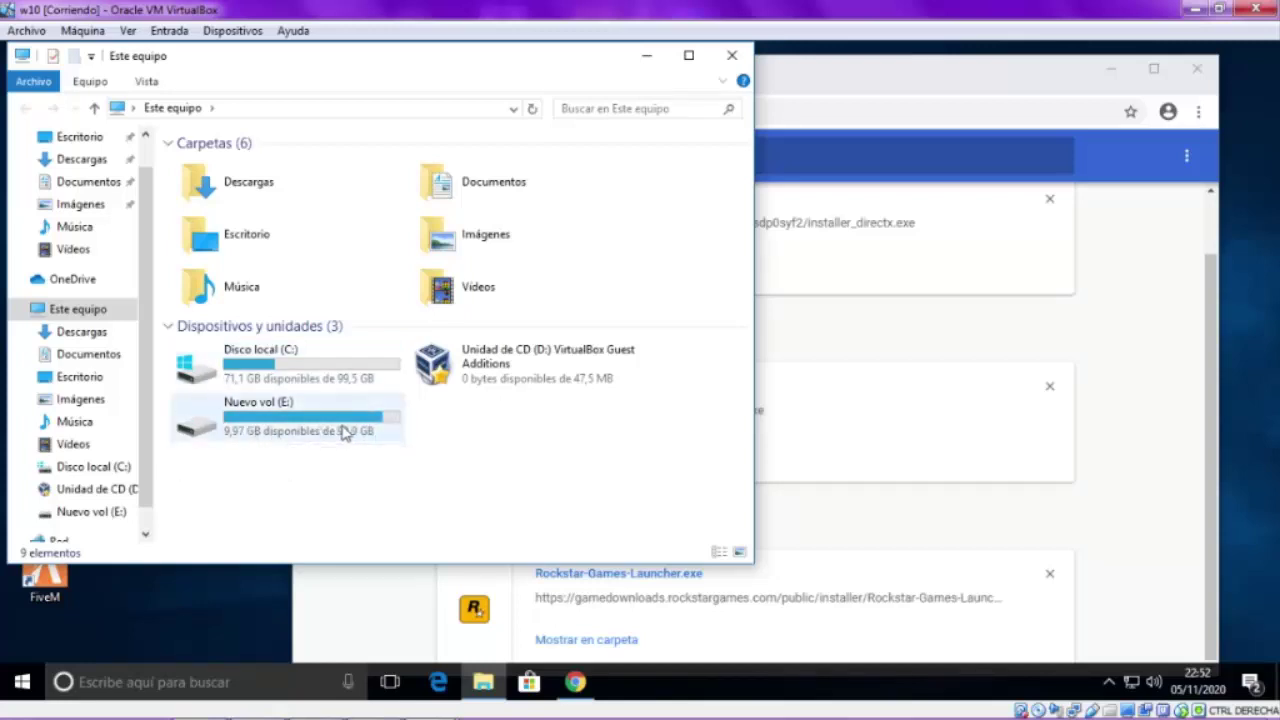
{"action": "double_click", "coordinate": [278, 424]}
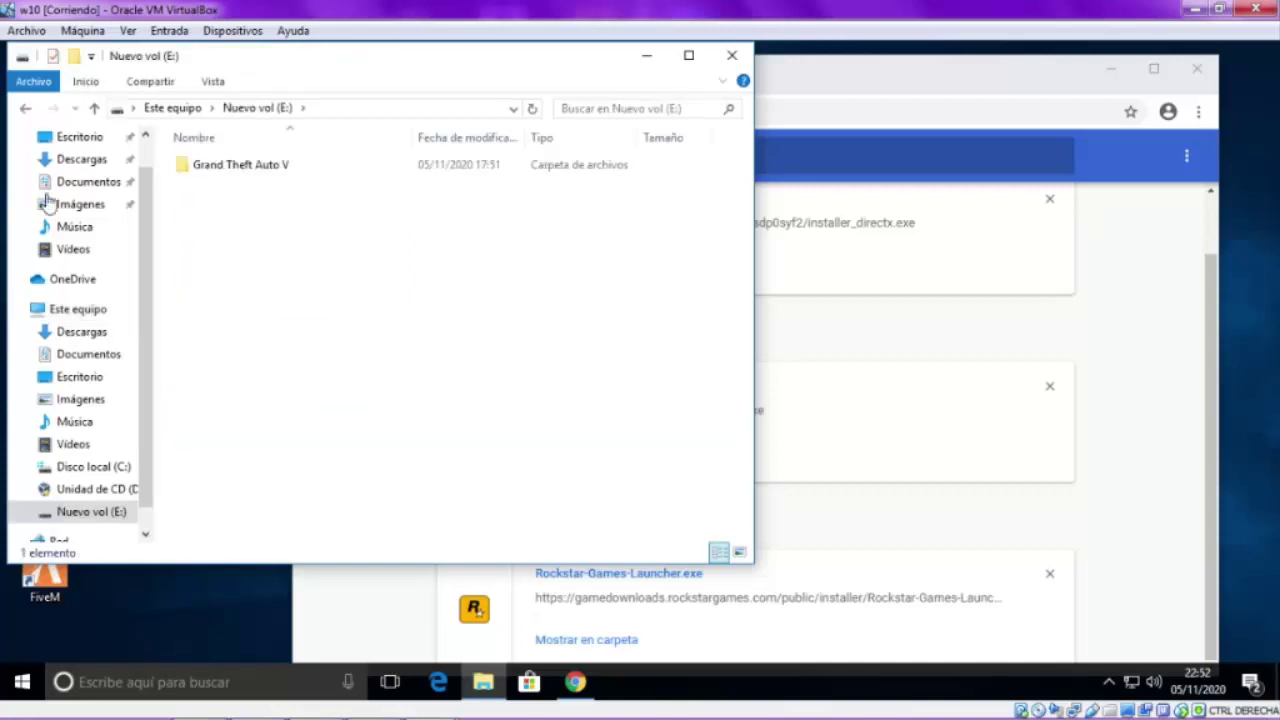
{"action": "left_click", "coordinate": [195, 108]}
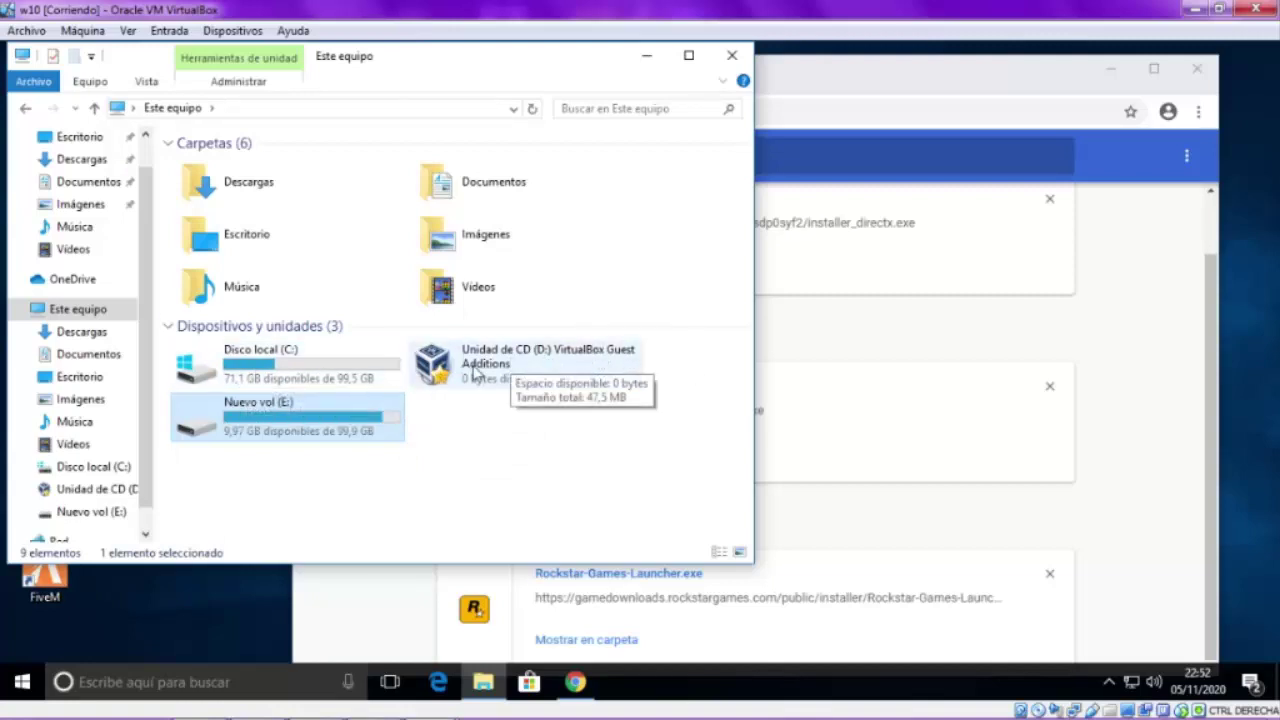
Step: Launch the VirtualBox Guest Additions setup from CD drive D:, allow it to run, and quit the wizard, closing File Explorer
{"action": "double_click", "coordinate": [516, 364]}
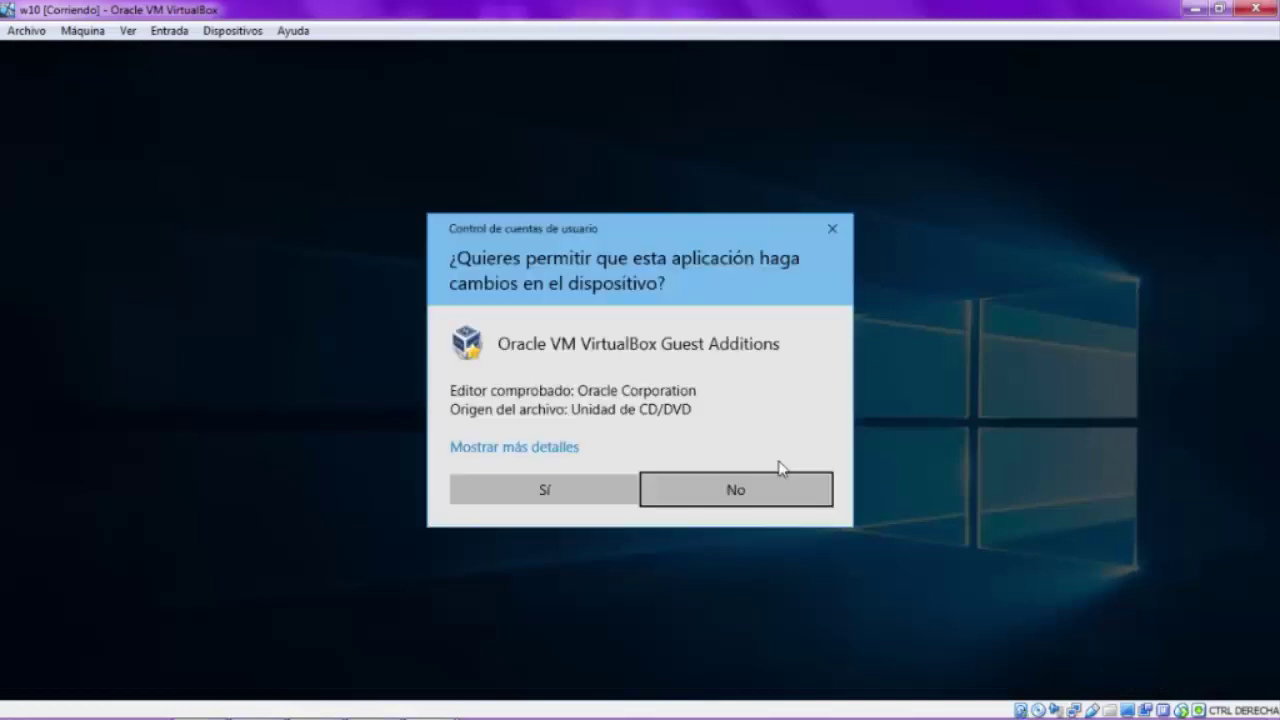
{"action": "left_click", "coordinate": [526, 494]}
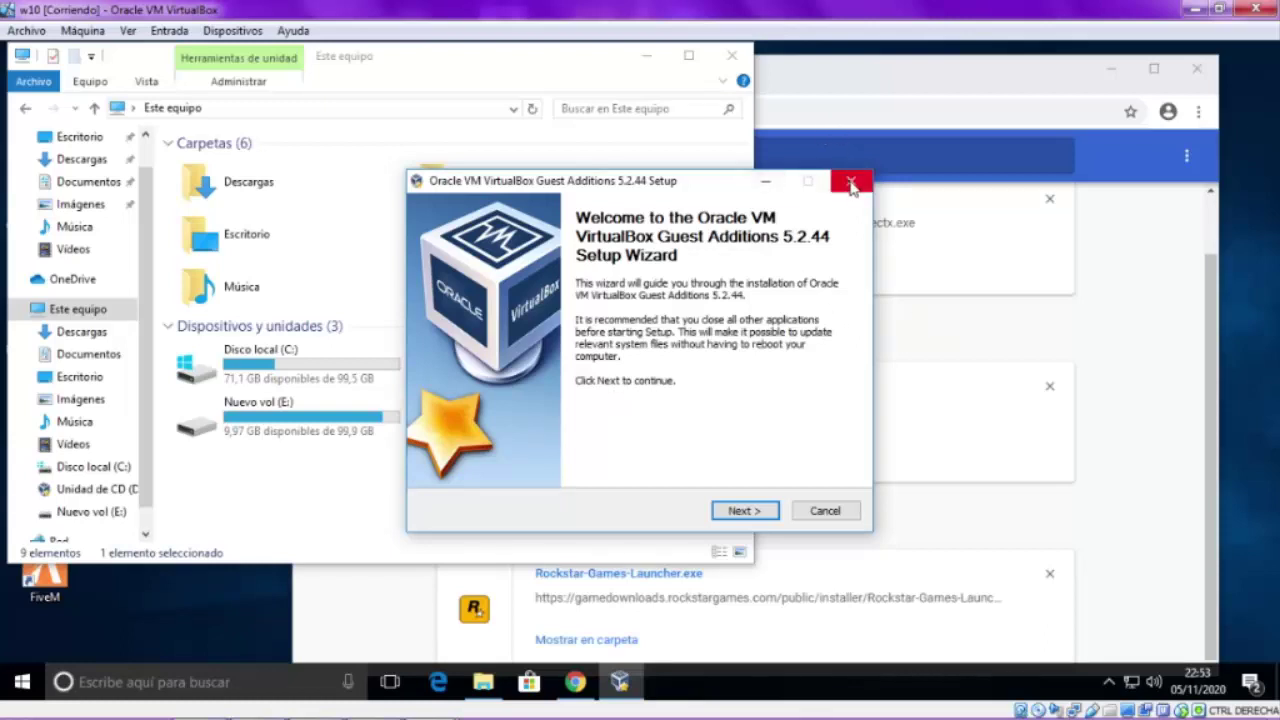
{"action": "left_click", "coordinate": [849, 184]}
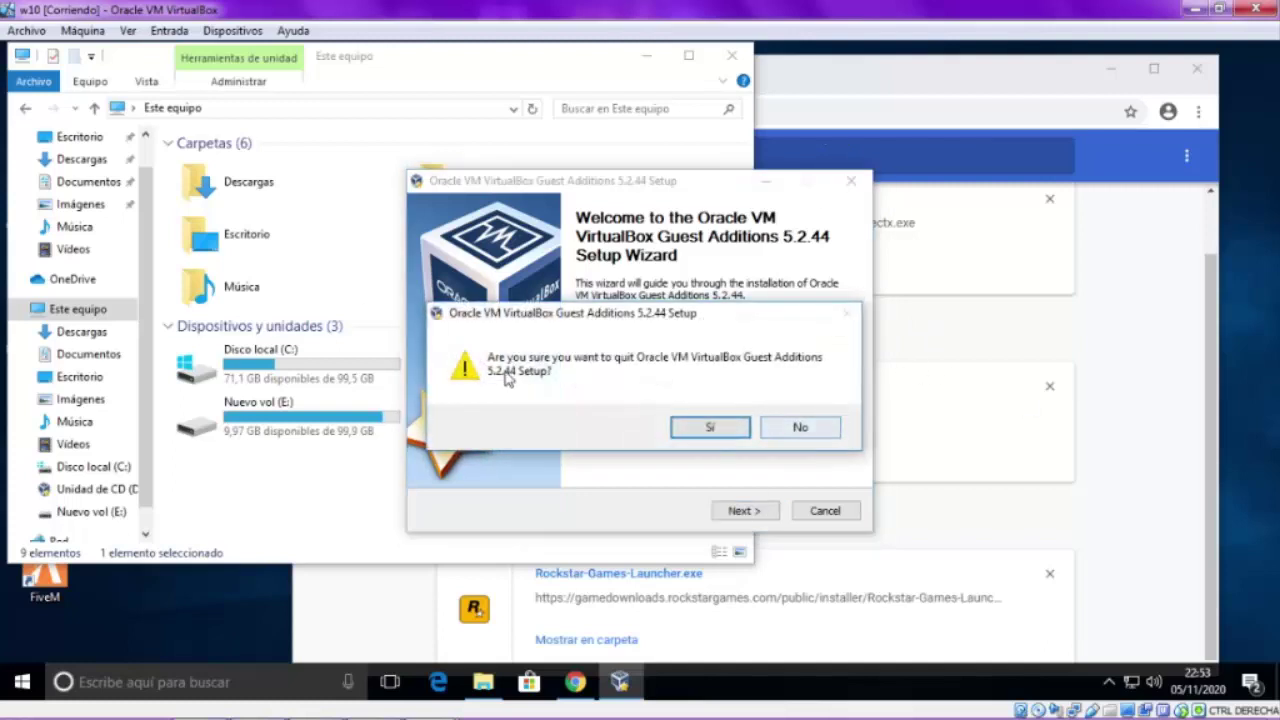
{"action": "left_click", "coordinate": [711, 430]}
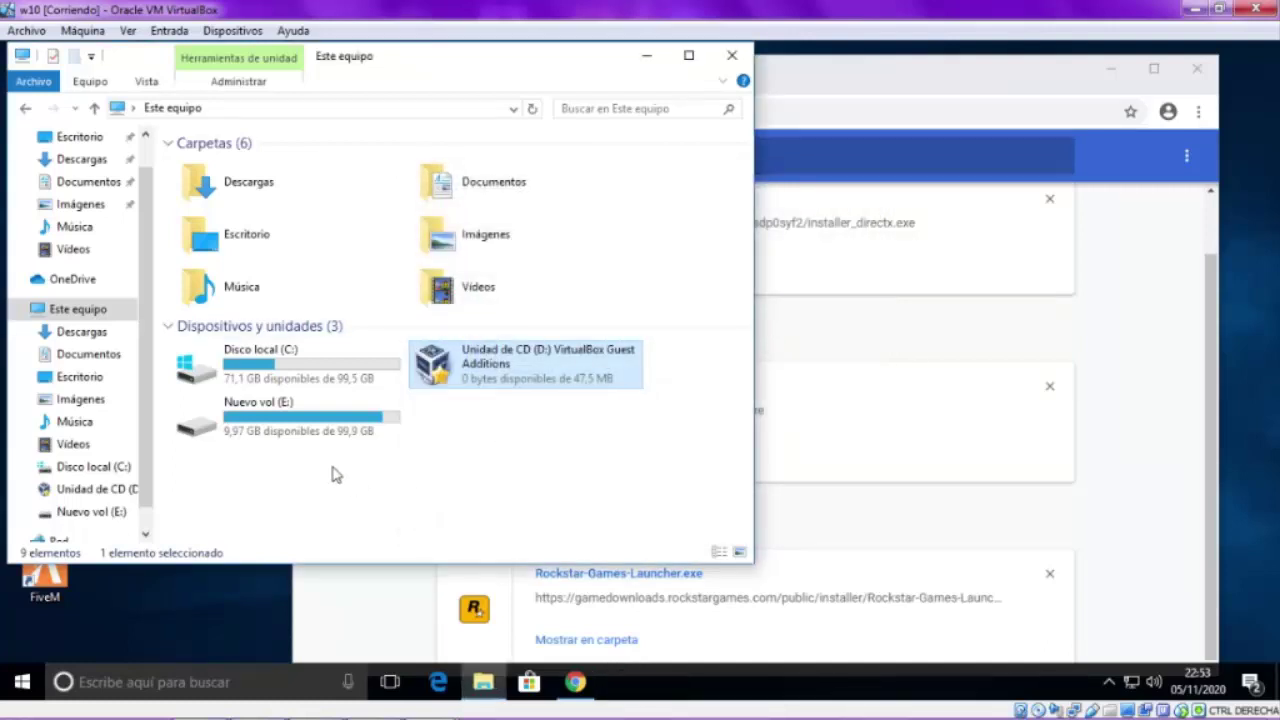
{"action": "left_click", "coordinate": [732, 55]}
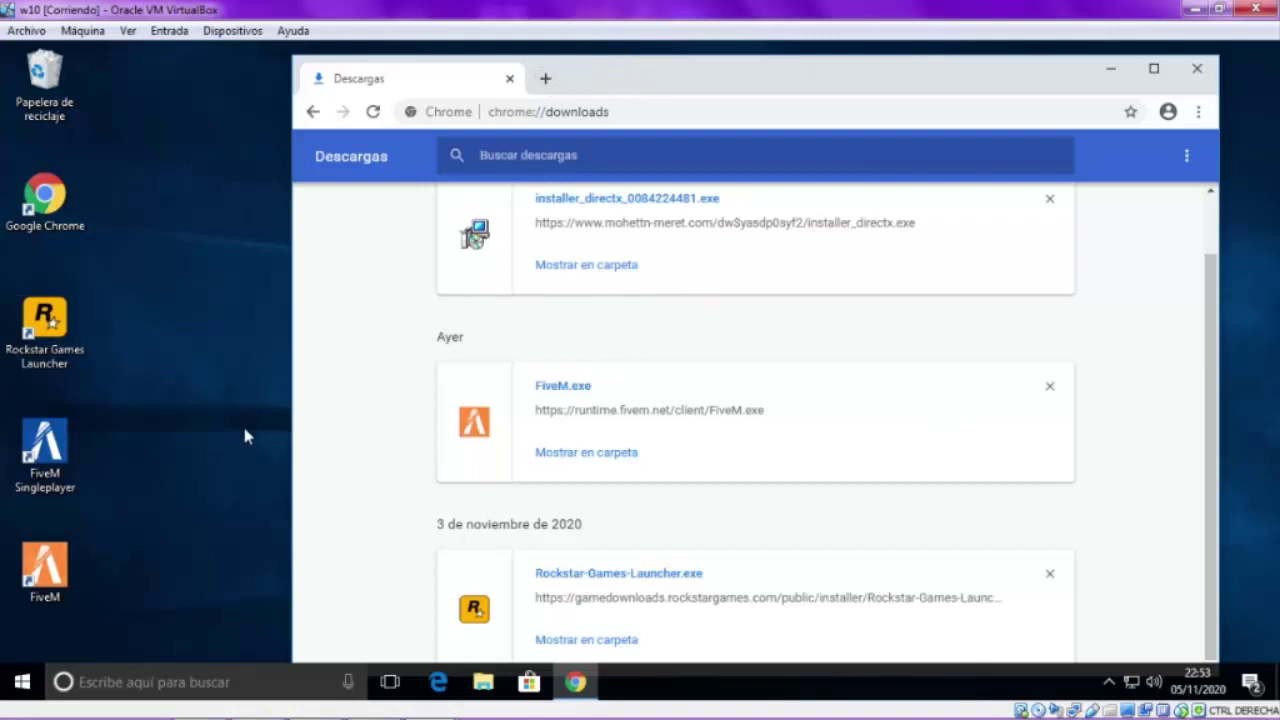
Step: Close Chrome and launch FiveM from the guest desktop, accepting the outdated Windows warning
{"action": "left_click", "coordinate": [1198, 69]}
{"action": "double_click", "coordinate": [44, 570]}
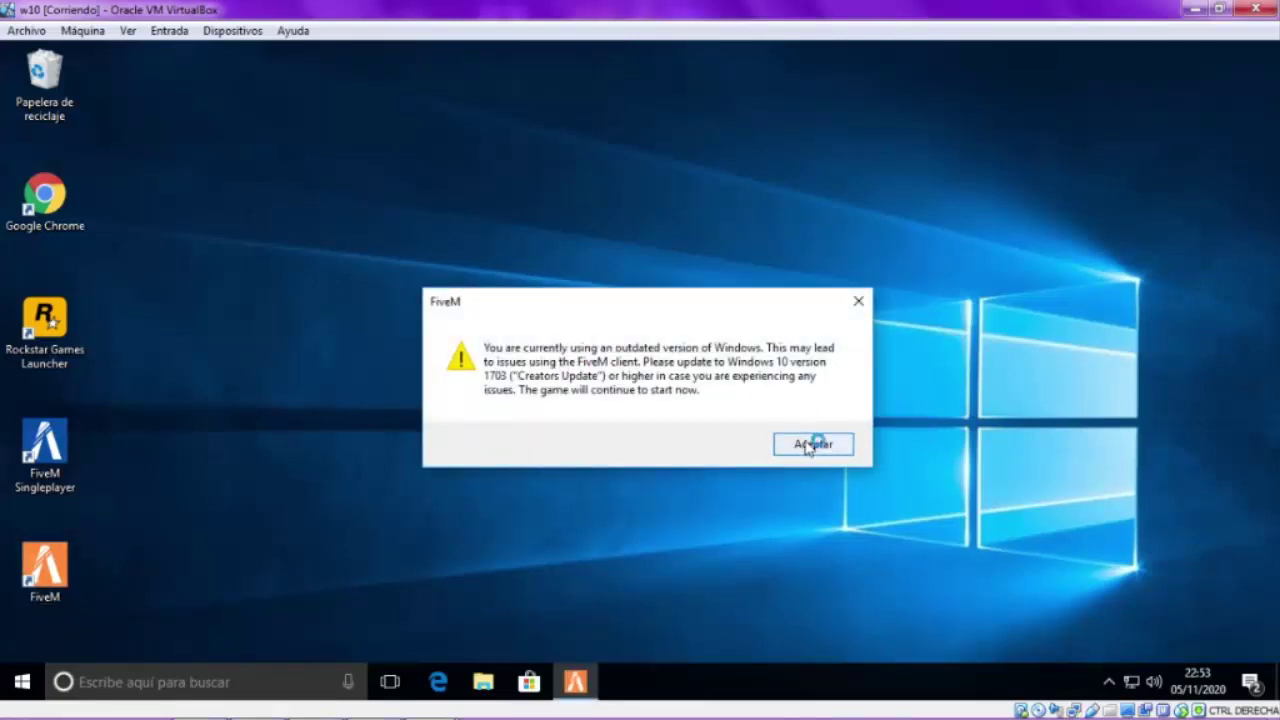
{"action": "left_click", "coordinate": [813, 447]}
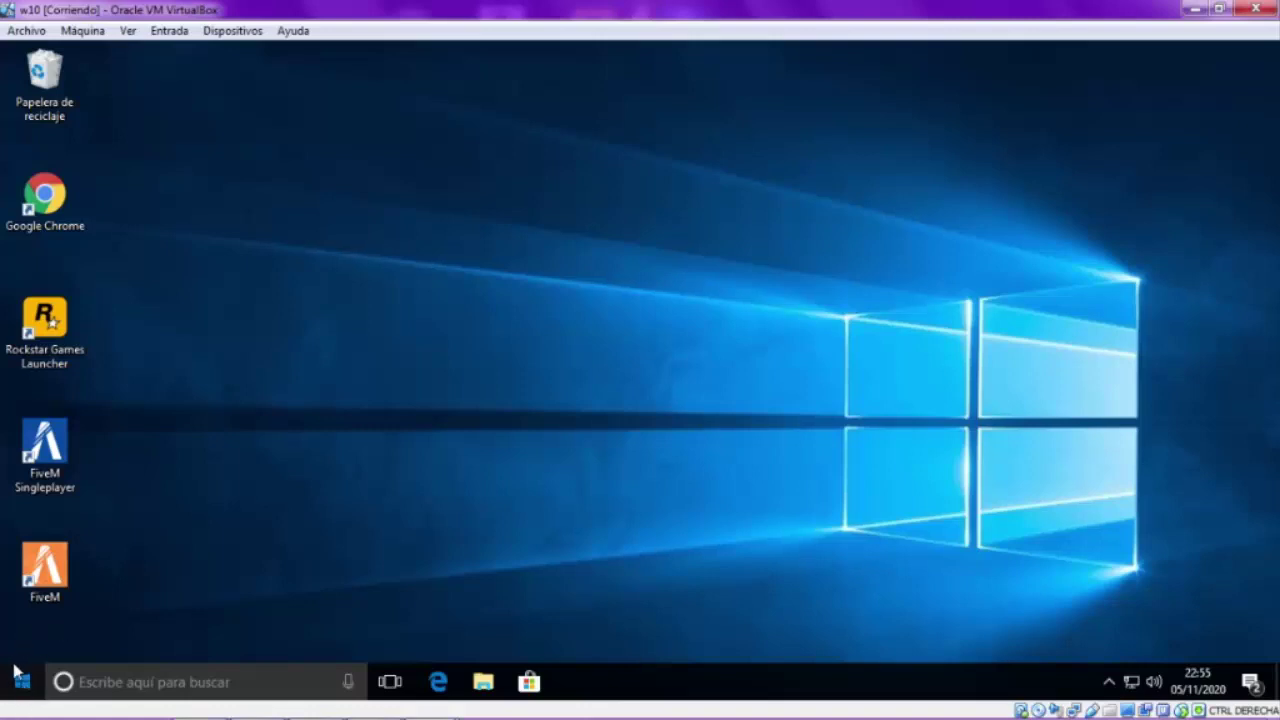
Step: Close the w10 virtual machine and confirm its shutdown
{"action": "left_click", "coordinate": [26, 32]}
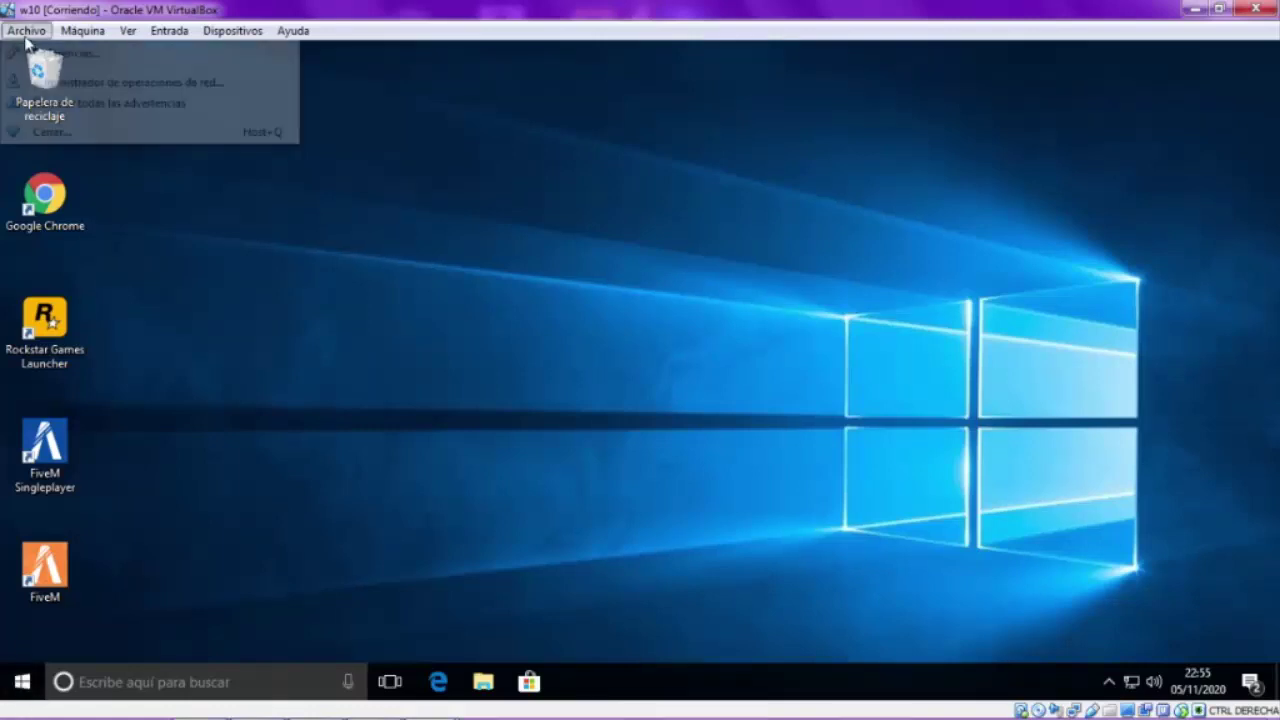
{"action": "key", "text": "super"}
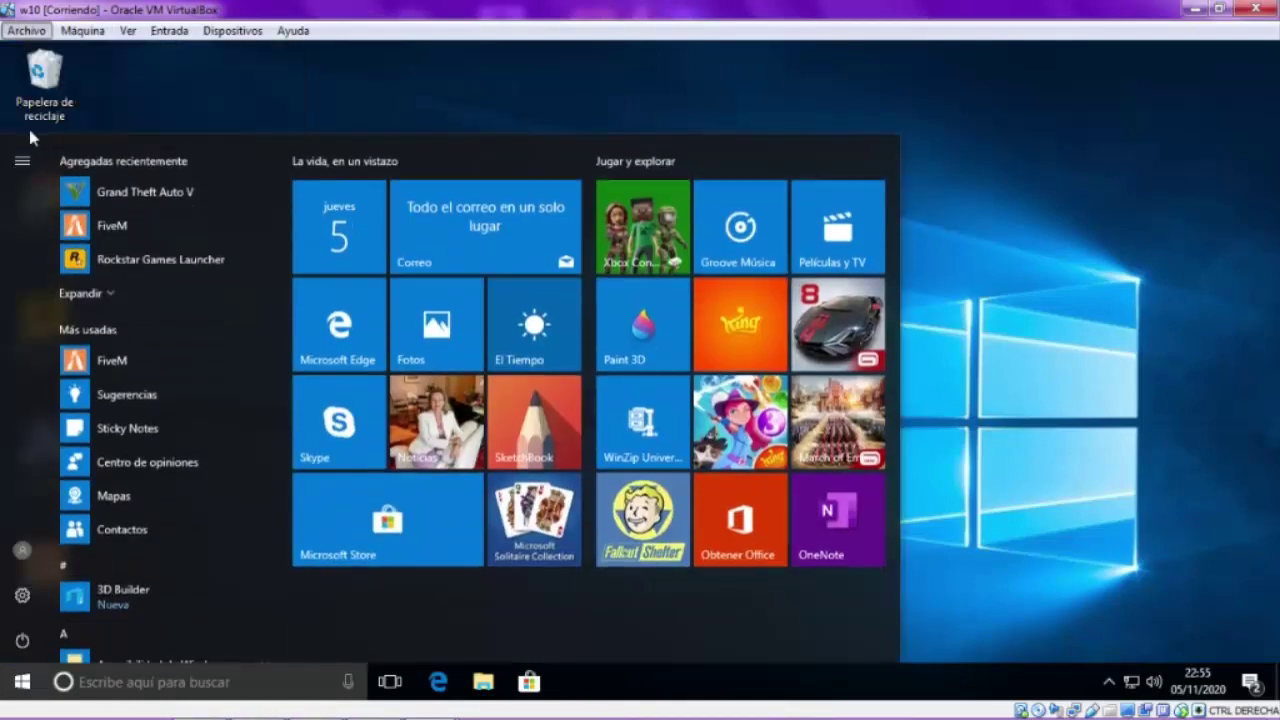
{"action": "key", "text": "ctrl+q"}
{"action": "left_click", "coordinate": [566, 420]}
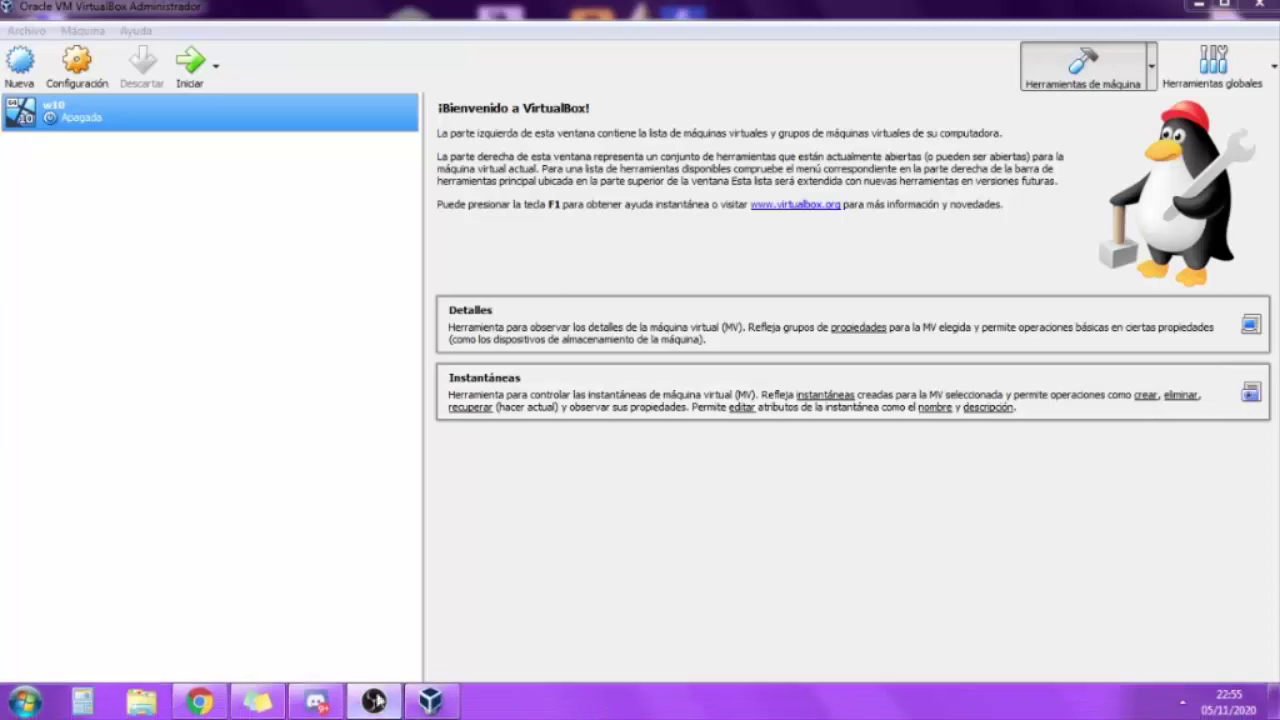
{"action": "left_click", "coordinate": [372, 703]}
{"action": "left_click", "coordinate": [372, 703]}
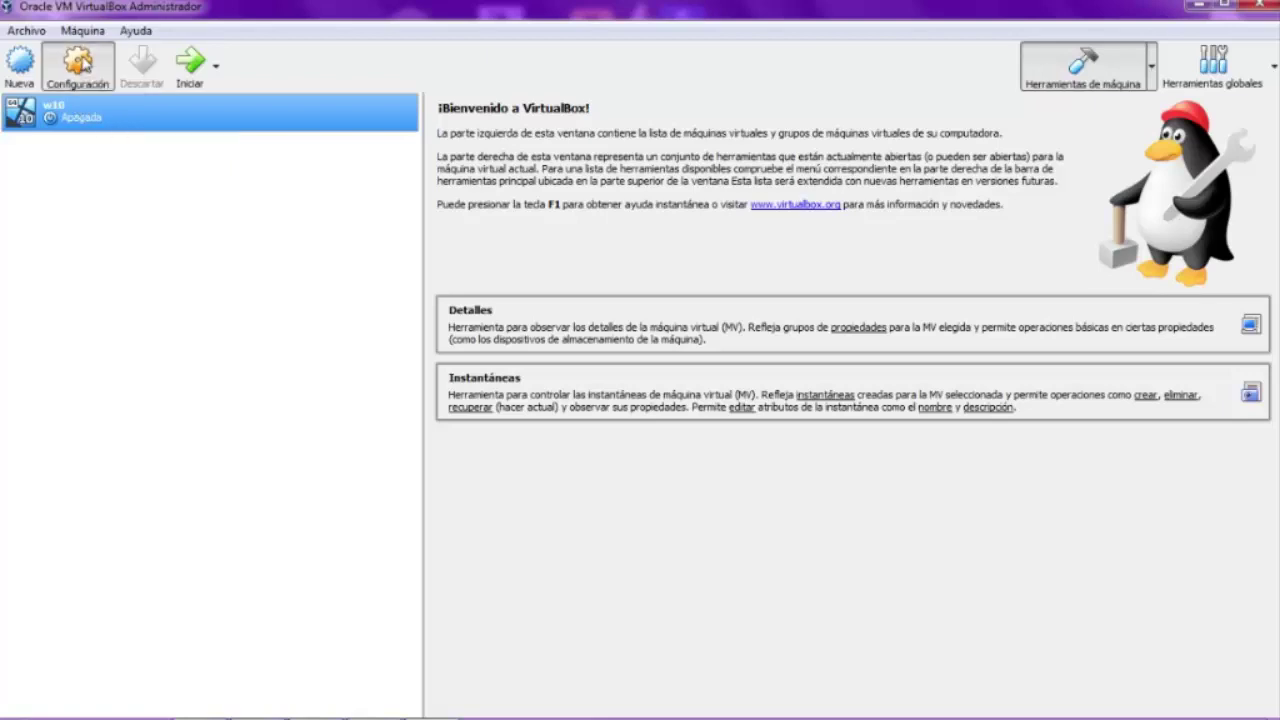
Step: Open the w10 machine's configuration and raise its base memory to 5056 MB
{"action": "left_click", "coordinate": [82, 63]}
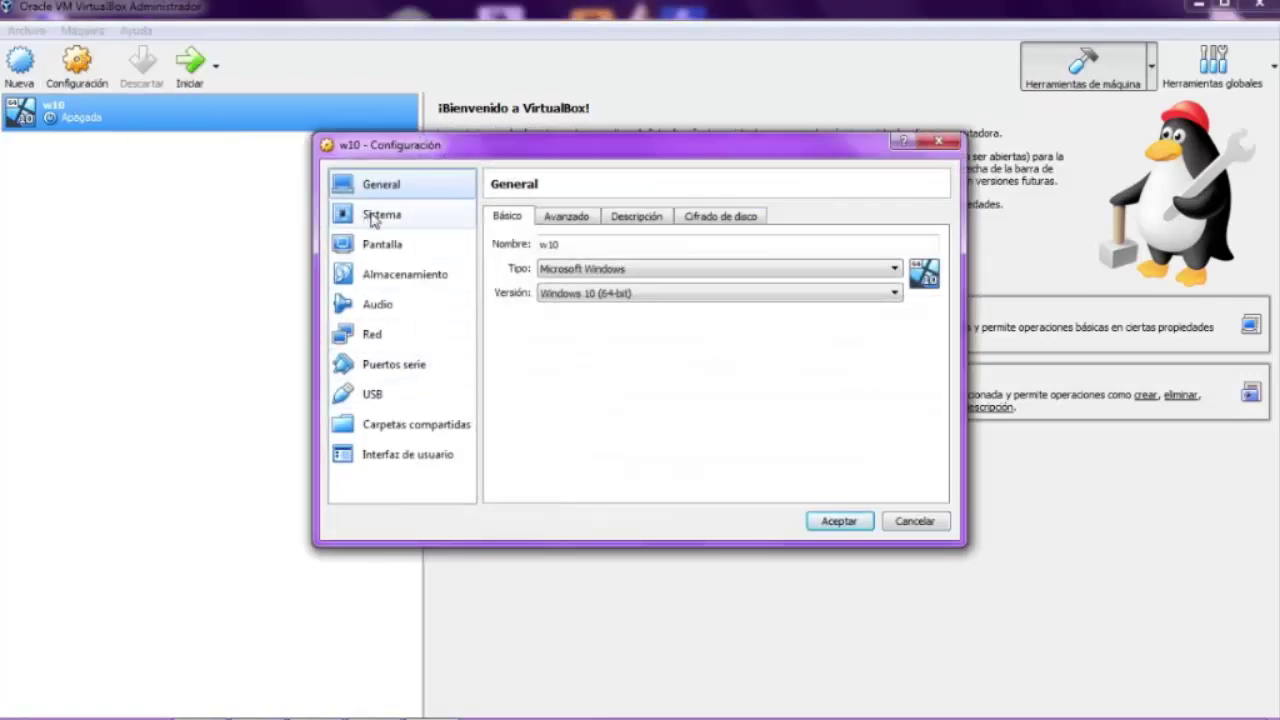
{"action": "left_click", "coordinate": [372, 218]}
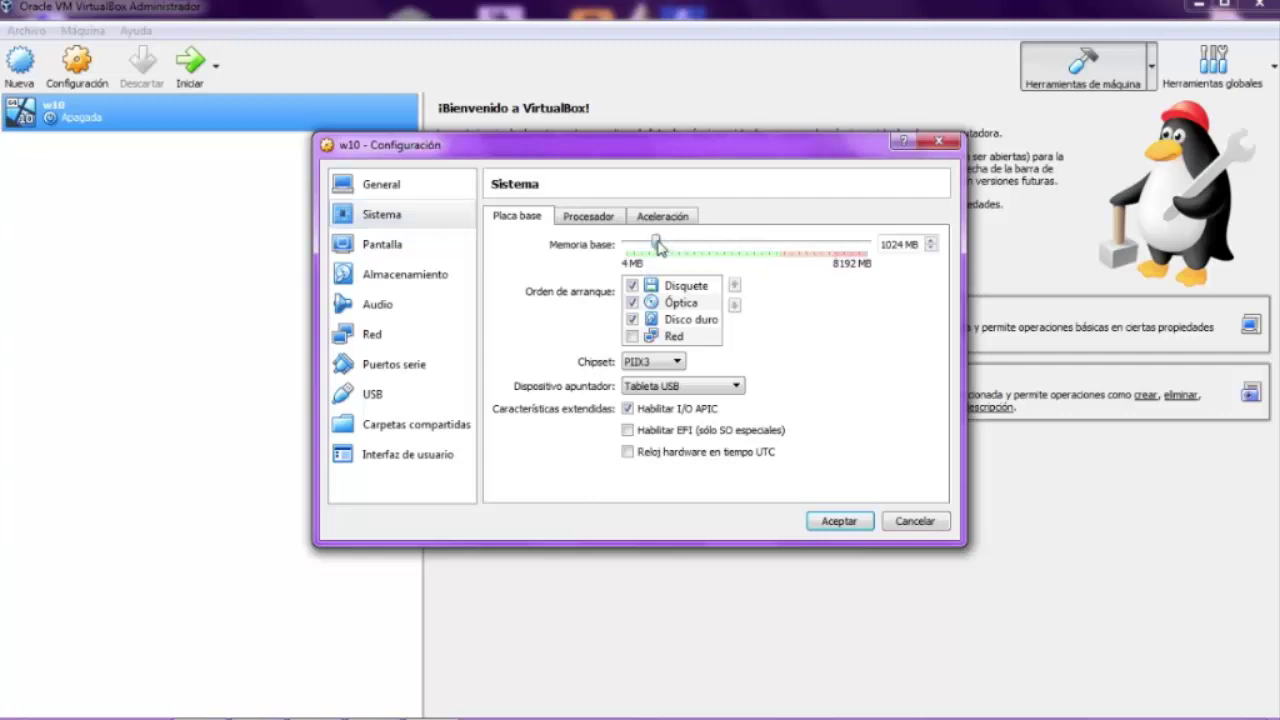
{"action": "left_click_drag", "start_coordinate": [658, 247], "coordinate": [747, 266]}
{"action": "left_click_drag", "start_coordinate": [746, 245], "coordinate": [774, 247]}
Step: Set the video memory to 128 MB, trying 256 MB with 3D acceleration enabled before disabling the acceleration again
{"action": "left_click", "coordinate": [376, 250]}
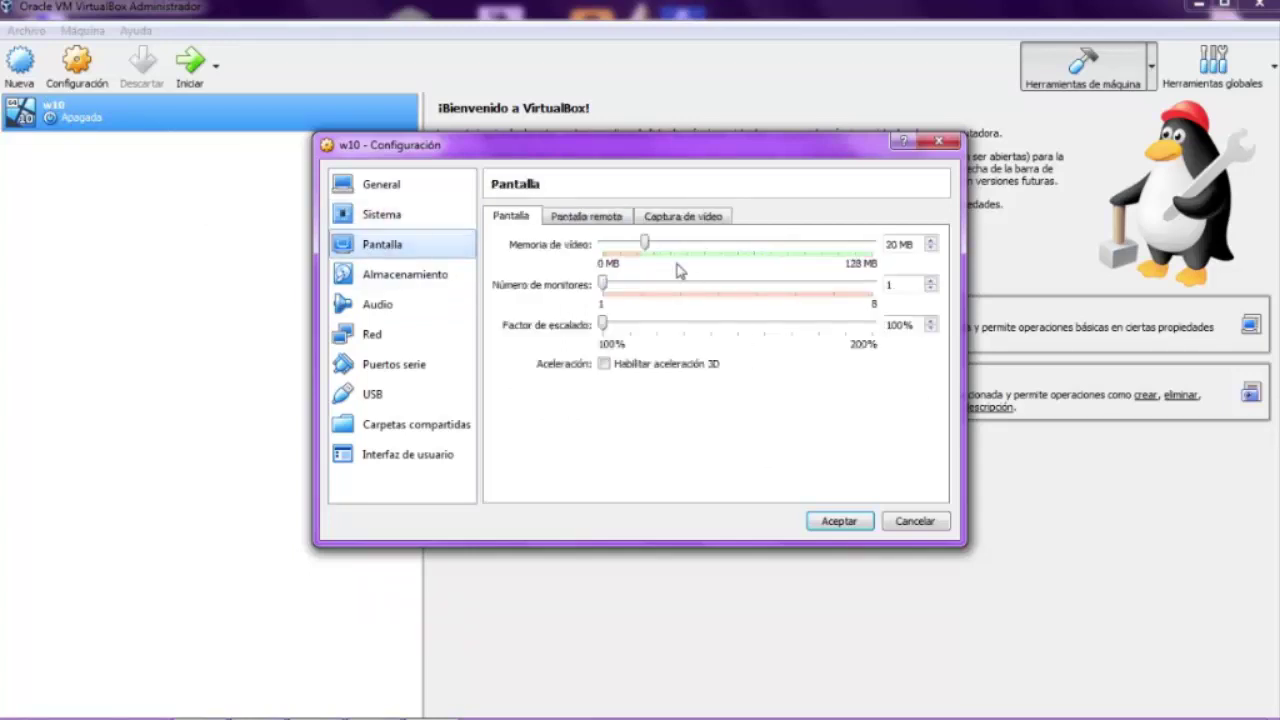
{"action": "left_click_drag", "start_coordinate": [648, 248], "coordinate": [872, 268]}
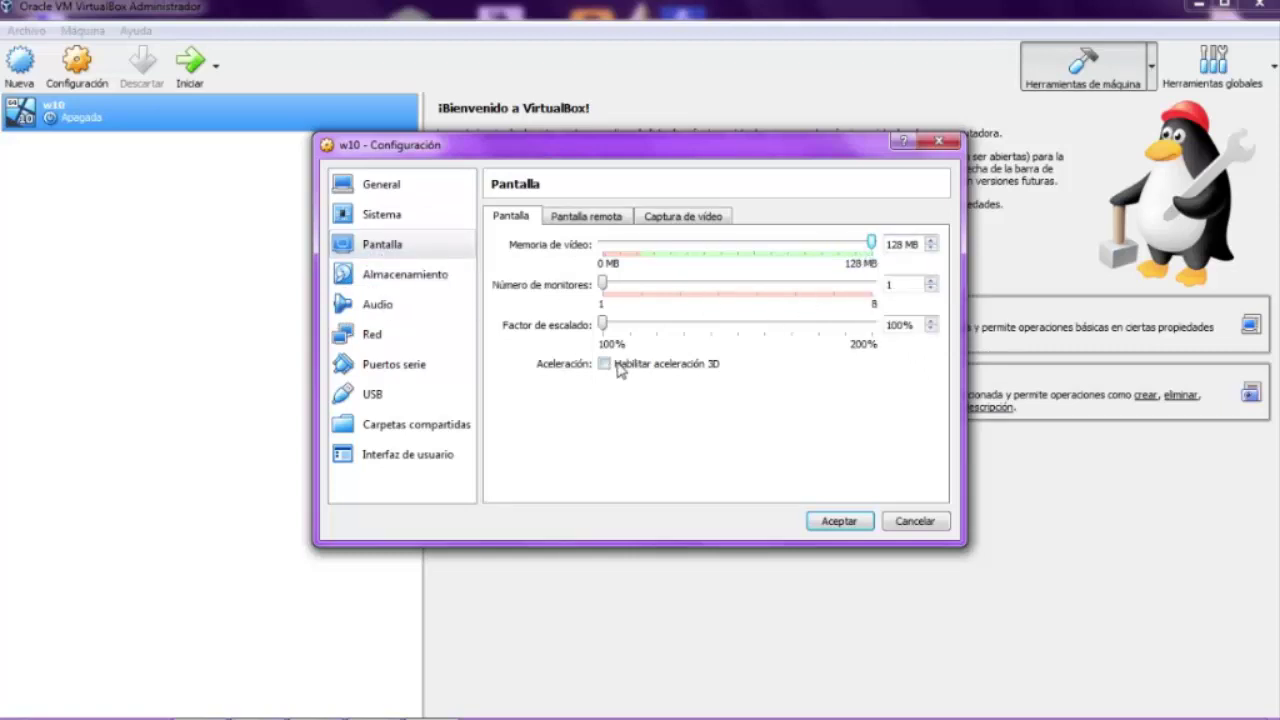
{"action": "left_click", "coordinate": [604, 363]}
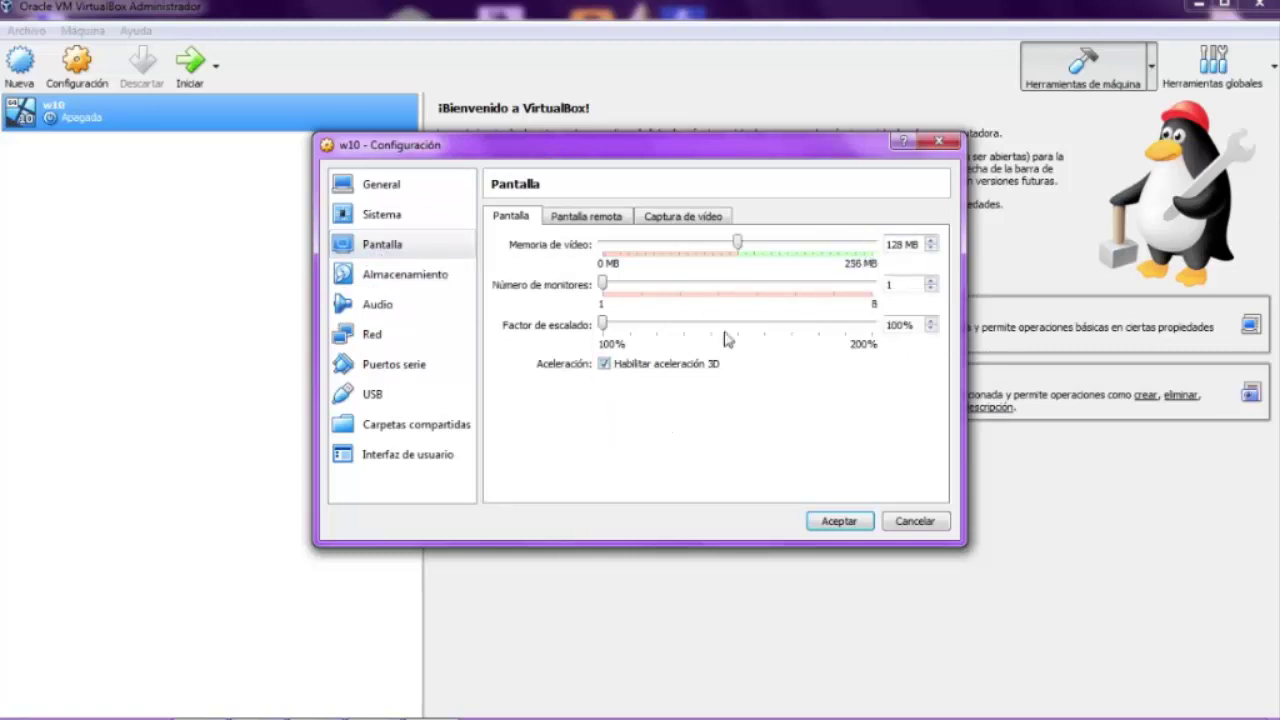
{"action": "left_click_drag", "start_coordinate": [739, 244], "coordinate": [874, 252]}
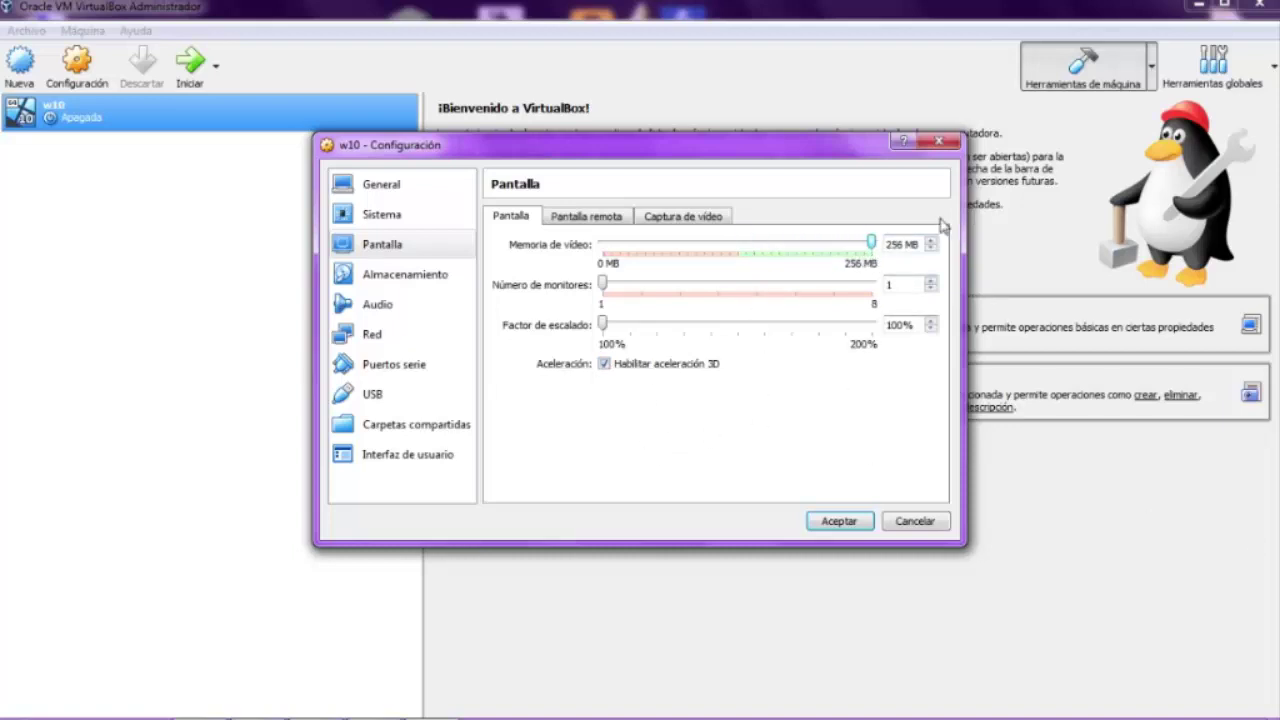
{"action": "left_click_drag", "start_coordinate": [887, 242], "coordinate": [912, 243]}
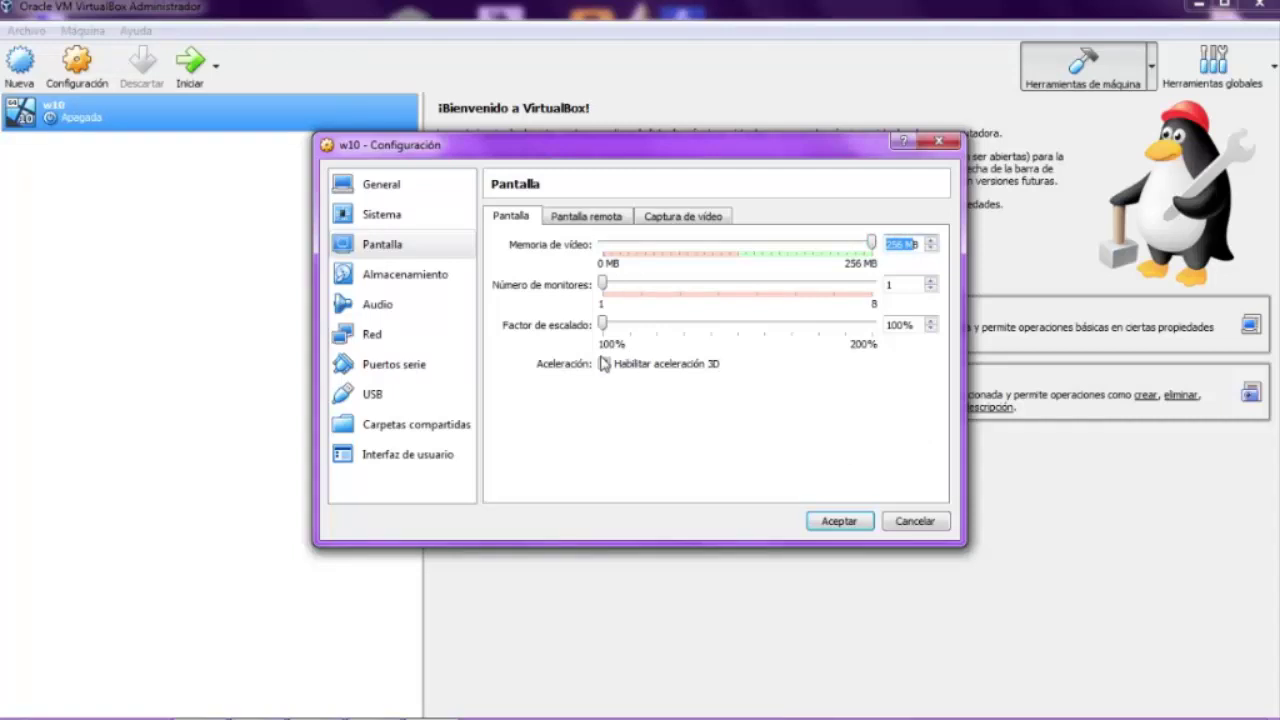
{"action": "left_click", "coordinate": [604, 364]}
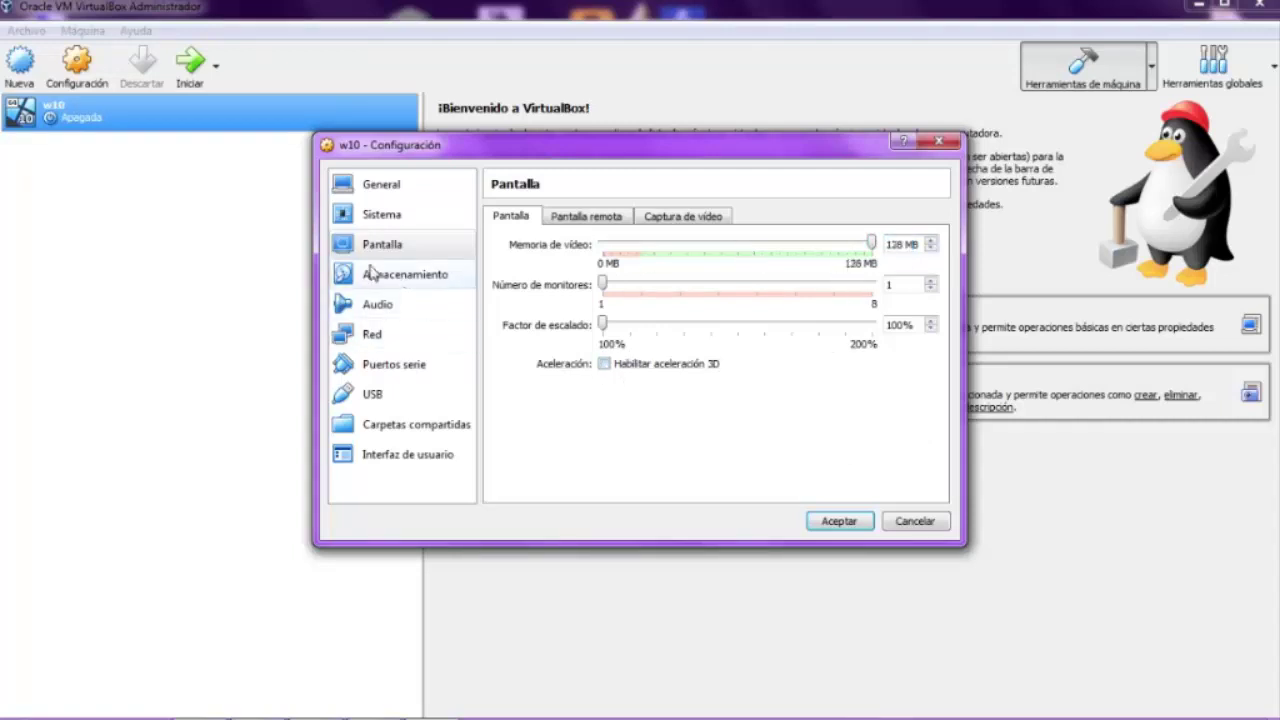
Step: Review the Sistema and Pantalla settings and accept the w10 configuration changes
{"action": "left_click", "coordinate": [380, 218]}
{"action": "left_click", "coordinate": [378, 244]}
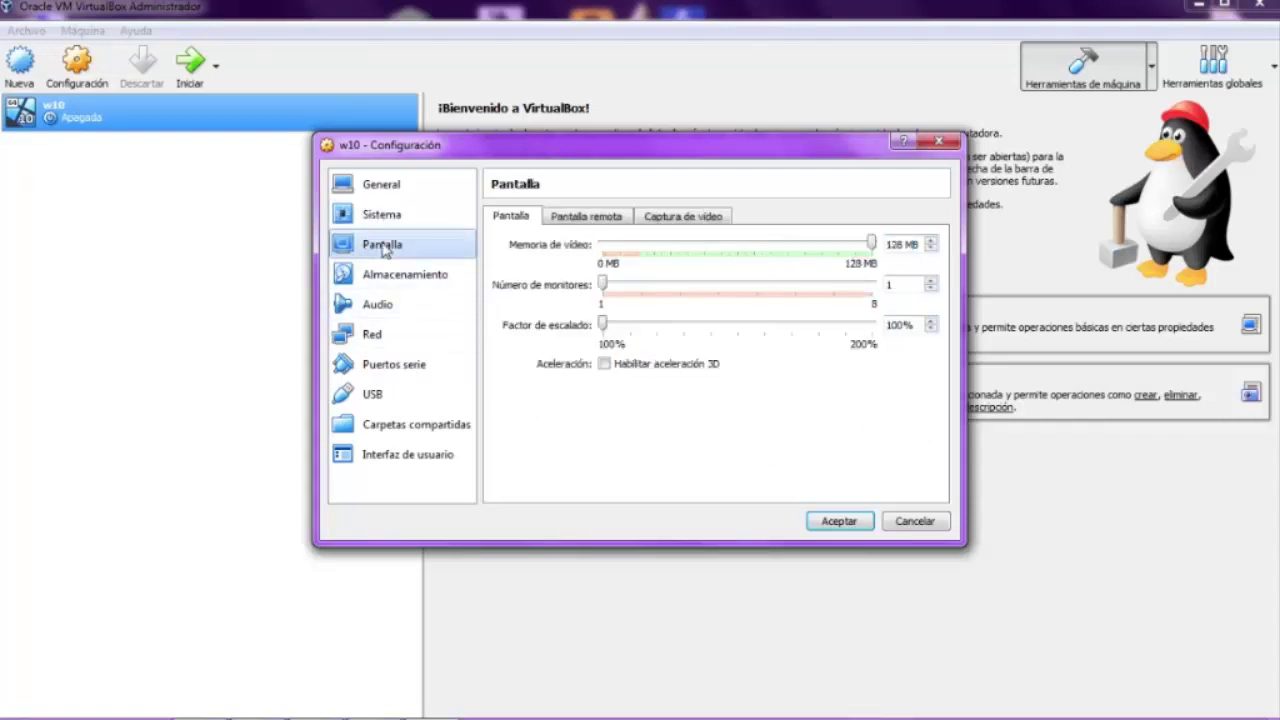
{"action": "left_click", "coordinate": [385, 224]}
{"action": "left_click", "coordinate": [386, 233]}
{"action": "left_click", "coordinate": [388, 218]}
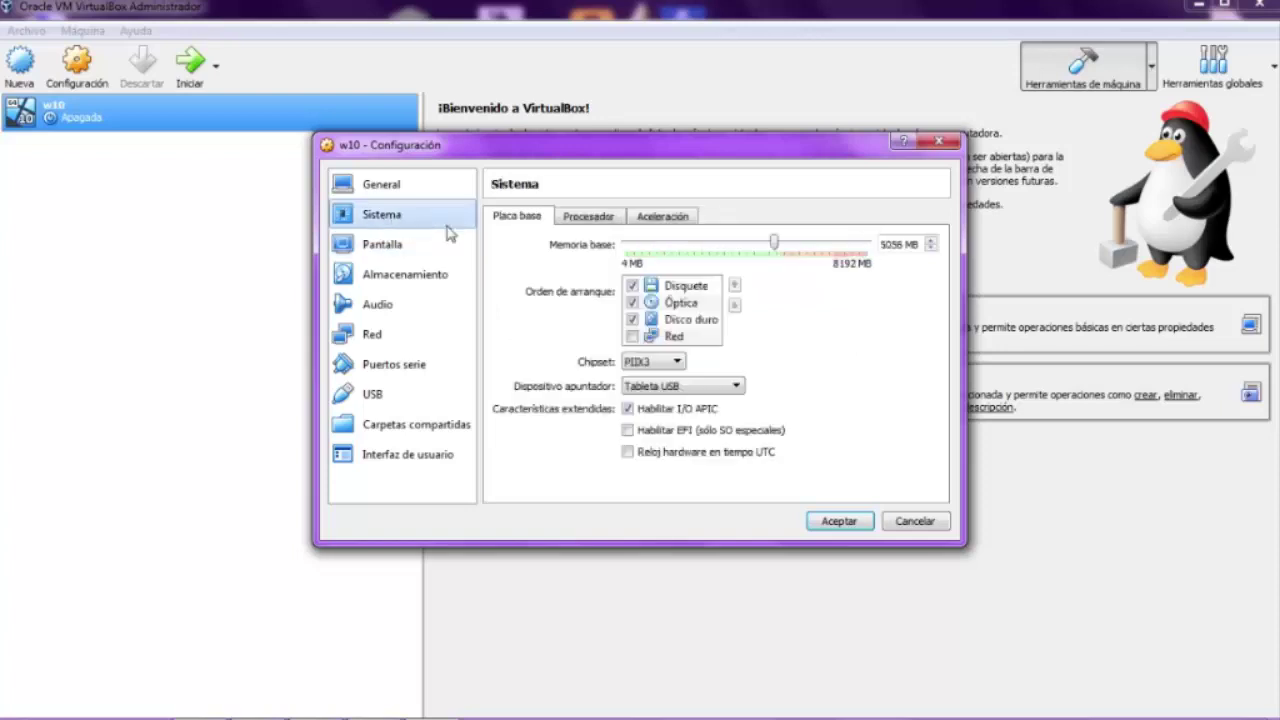
{"action": "left_click", "coordinate": [368, 250]}
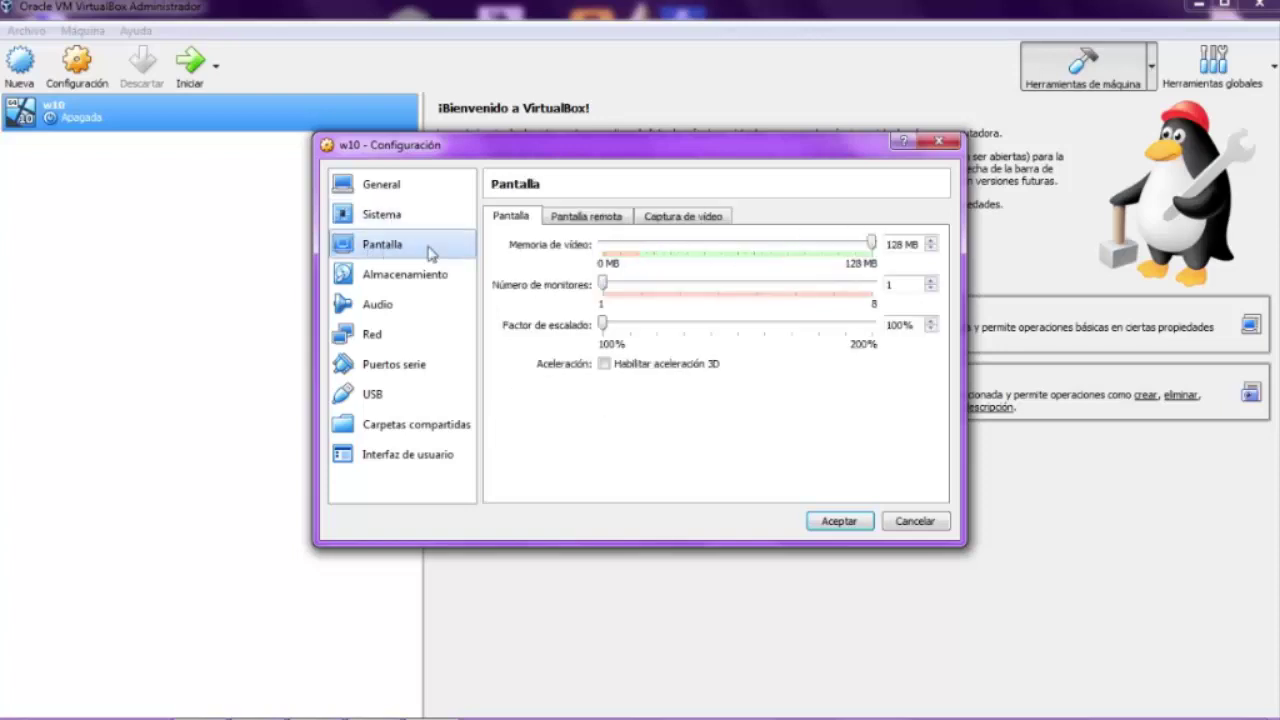
{"action": "left_click", "coordinate": [400, 220]}
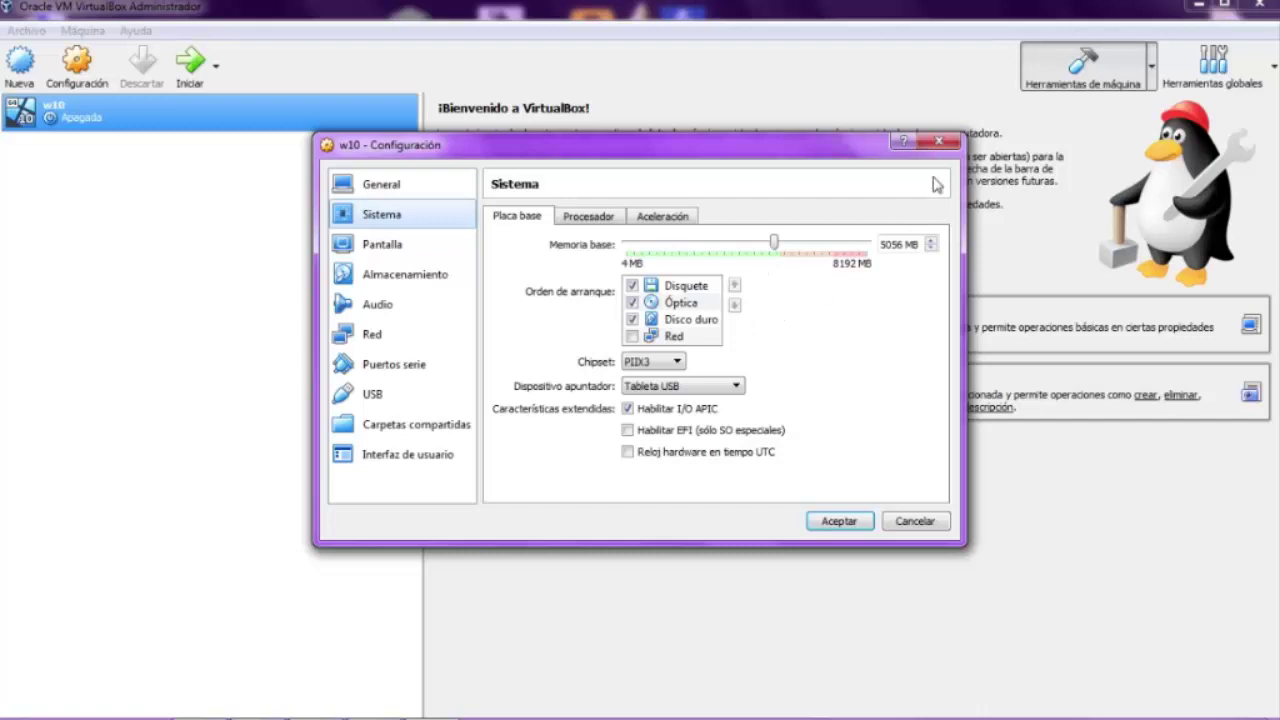
{"action": "left_click", "coordinate": [832, 521]}
Step: Start the w10 virtual machine, show its window, and expand and dismiss the details of the execution error
{"action": "left_click", "coordinate": [216, 66]}
{"action": "left_click", "coordinate": [221, 123]}
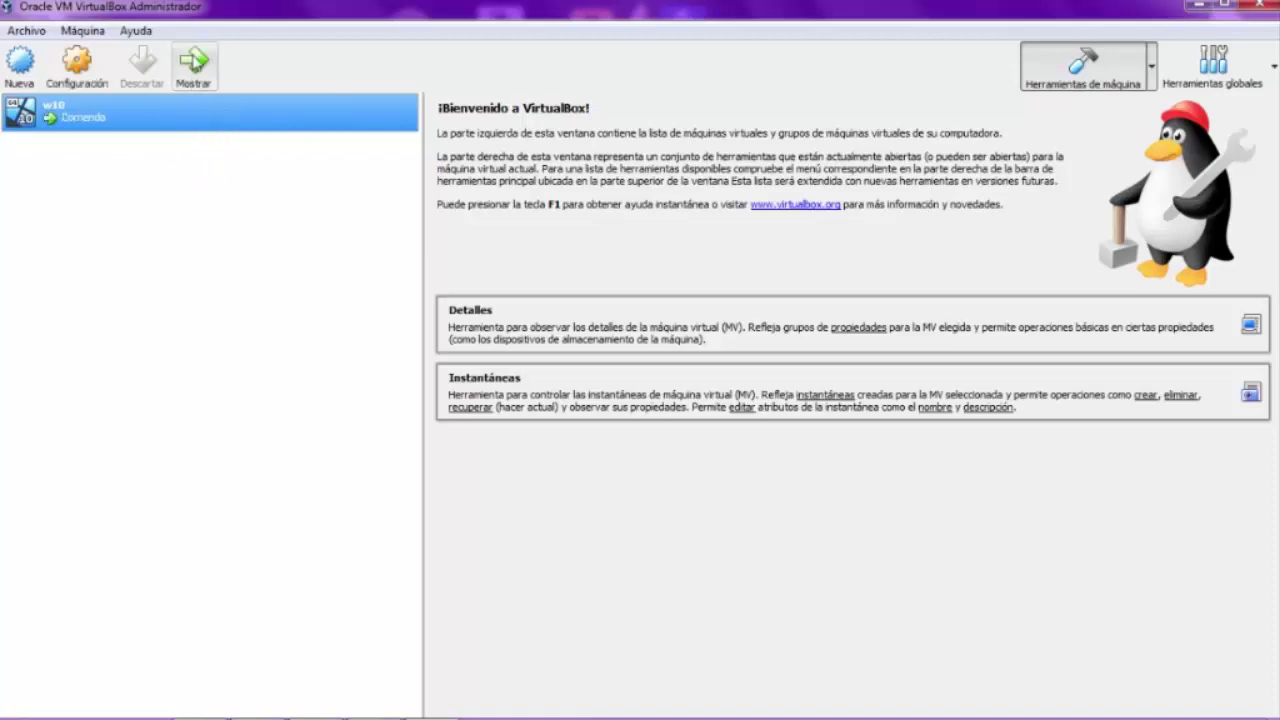
{"action": "left_click", "coordinate": [193, 68]}
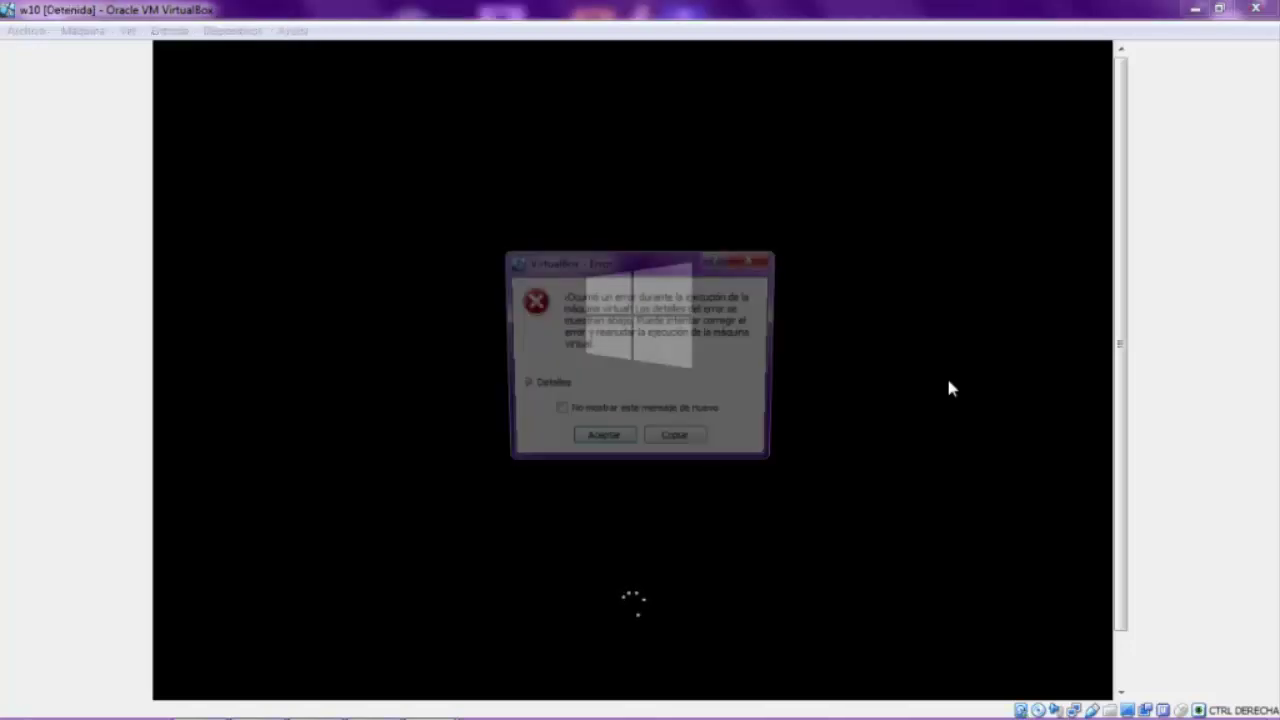
{"action": "left_click", "coordinate": [548, 388]}
{"action": "left_click", "coordinate": [603, 568]}
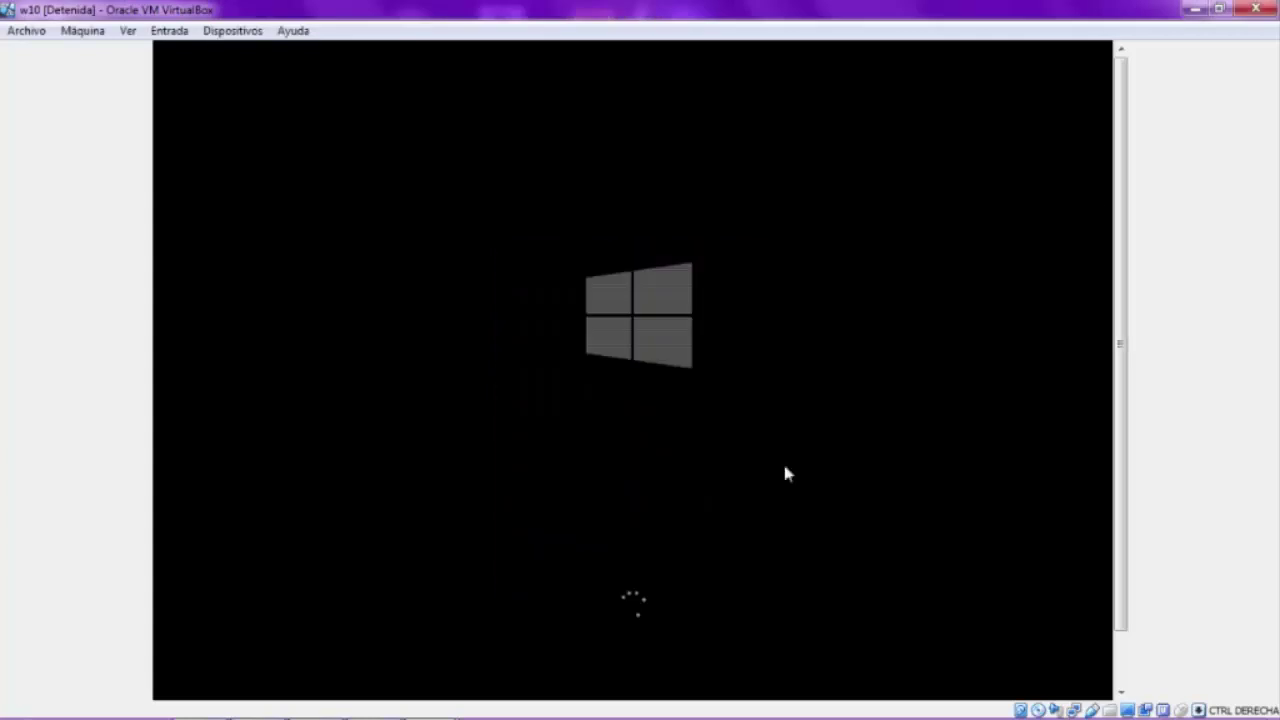
Step: Close the halted w10 virtual machine and confirm its shutdown
{"action": "left_click", "coordinate": [30, 33]}
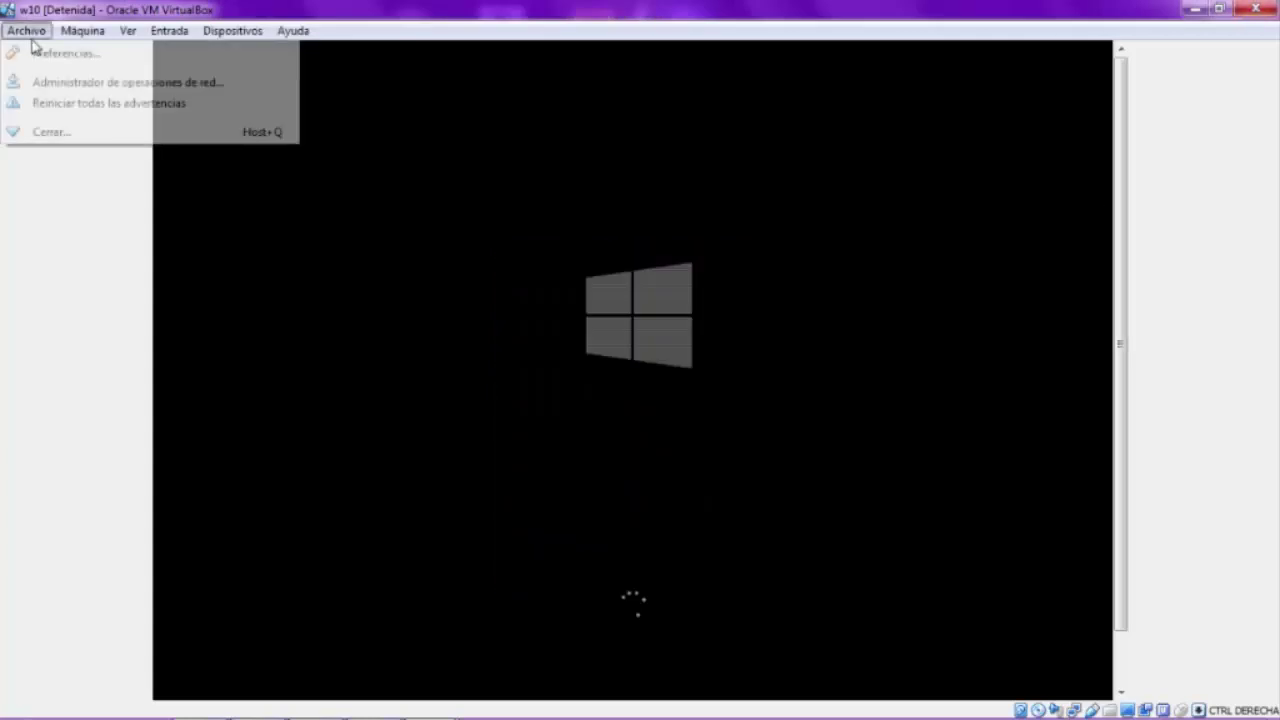
{"action": "left_click", "coordinate": [40, 131]}
{"action": "left_click", "coordinate": [566, 414]}
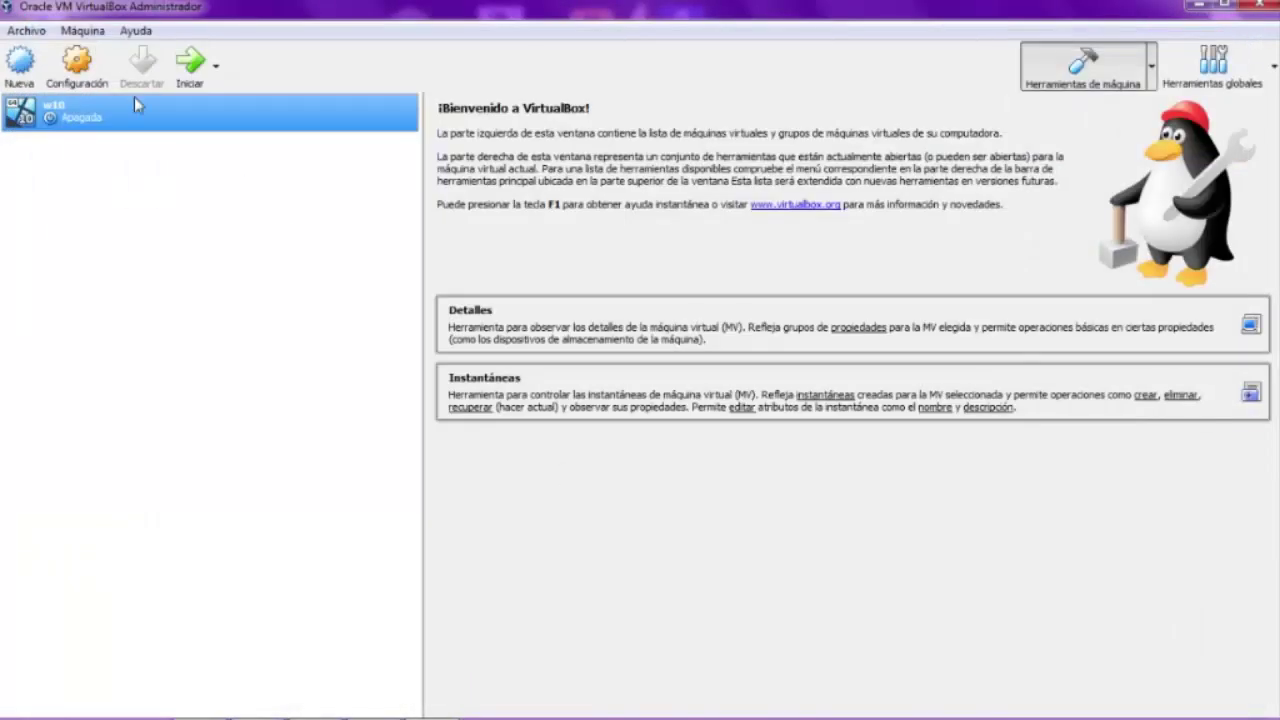
Step: Set w10's base memory to 2046 MB, reduce its video memory, and accept the configuration
{"action": "left_click", "coordinate": [76, 65]}
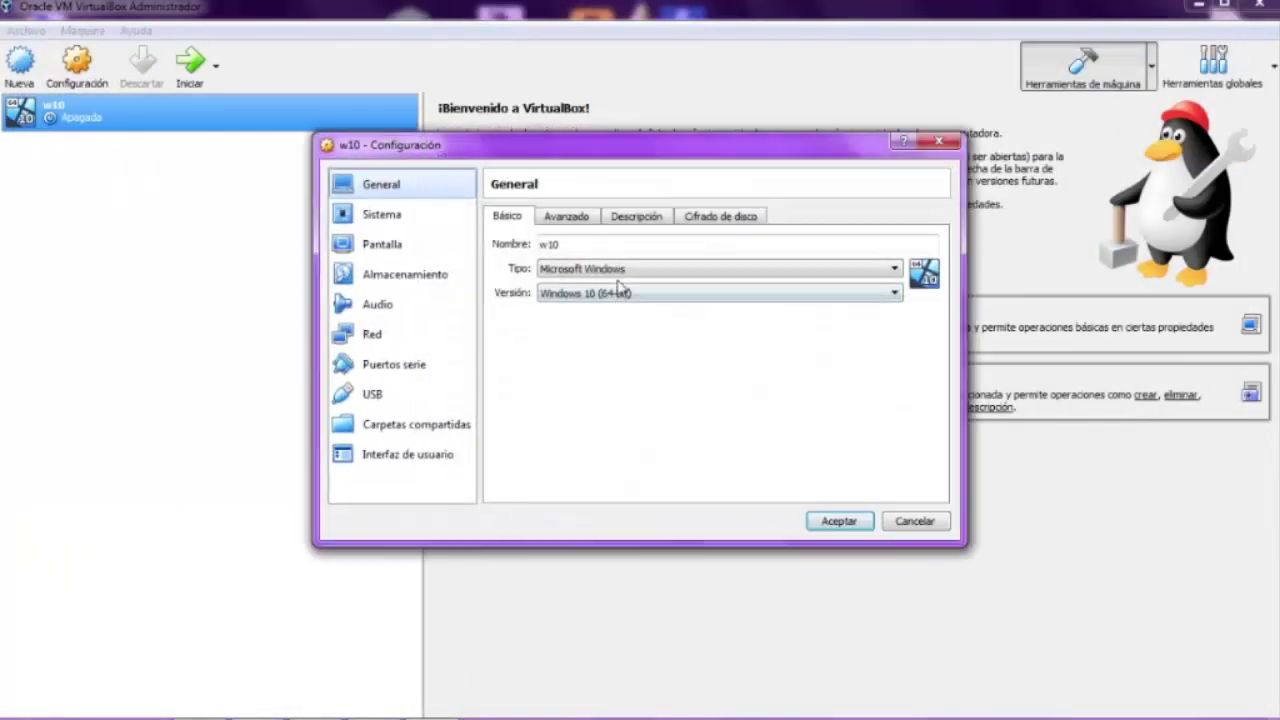
{"action": "left_click", "coordinate": [378, 216]}
{"action": "left_click_drag", "start_coordinate": [772, 248], "coordinate": [684, 276]}
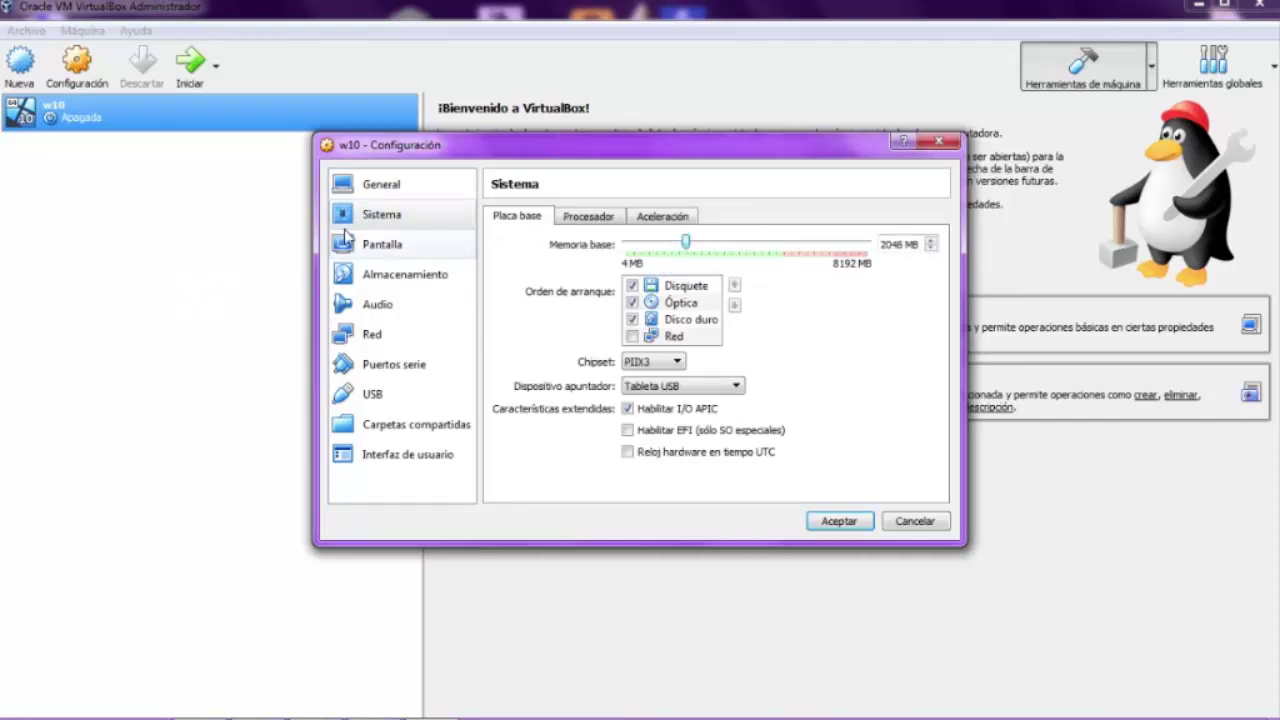
{"action": "left_click", "coordinate": [372, 252]}
{"action": "left_click_drag", "start_coordinate": [871, 244], "coordinate": [647, 248]}
{"action": "left_click", "coordinate": [840, 521]}
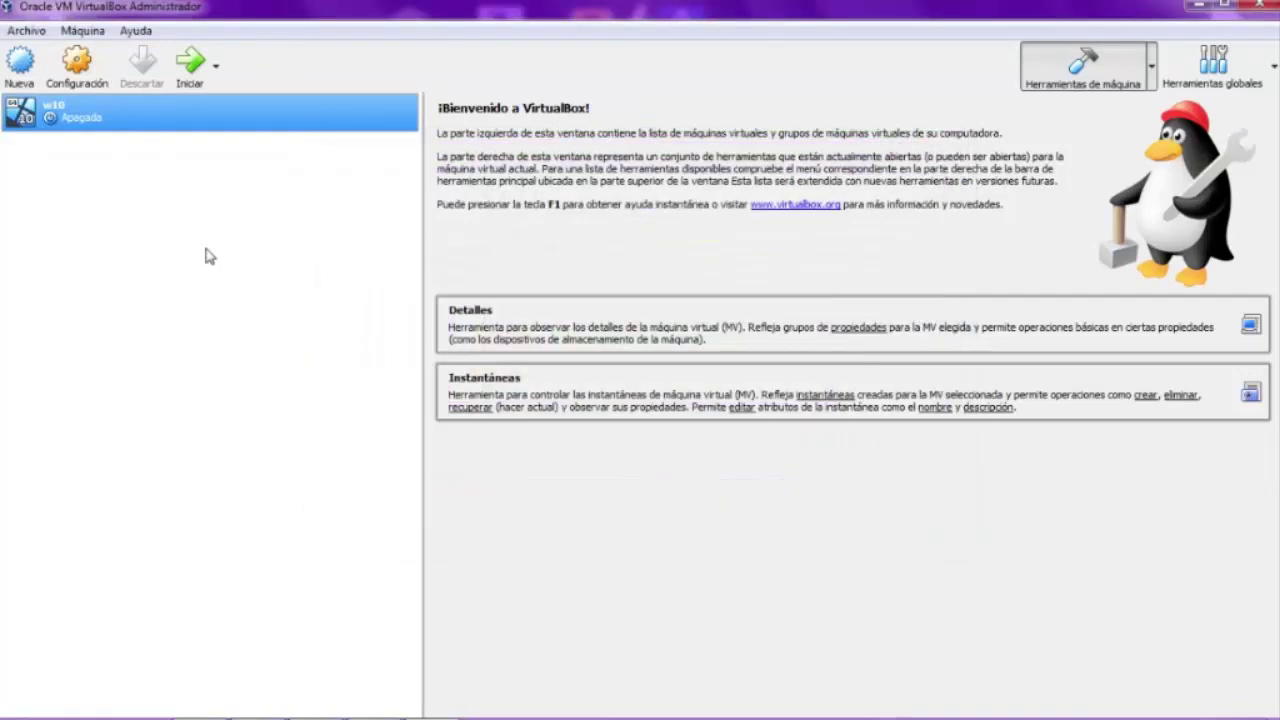
Step: Start the reconfigured w10 virtual machine
{"action": "left_click", "coordinate": [216, 78]}
{"action": "left_click", "coordinate": [214, 147]}
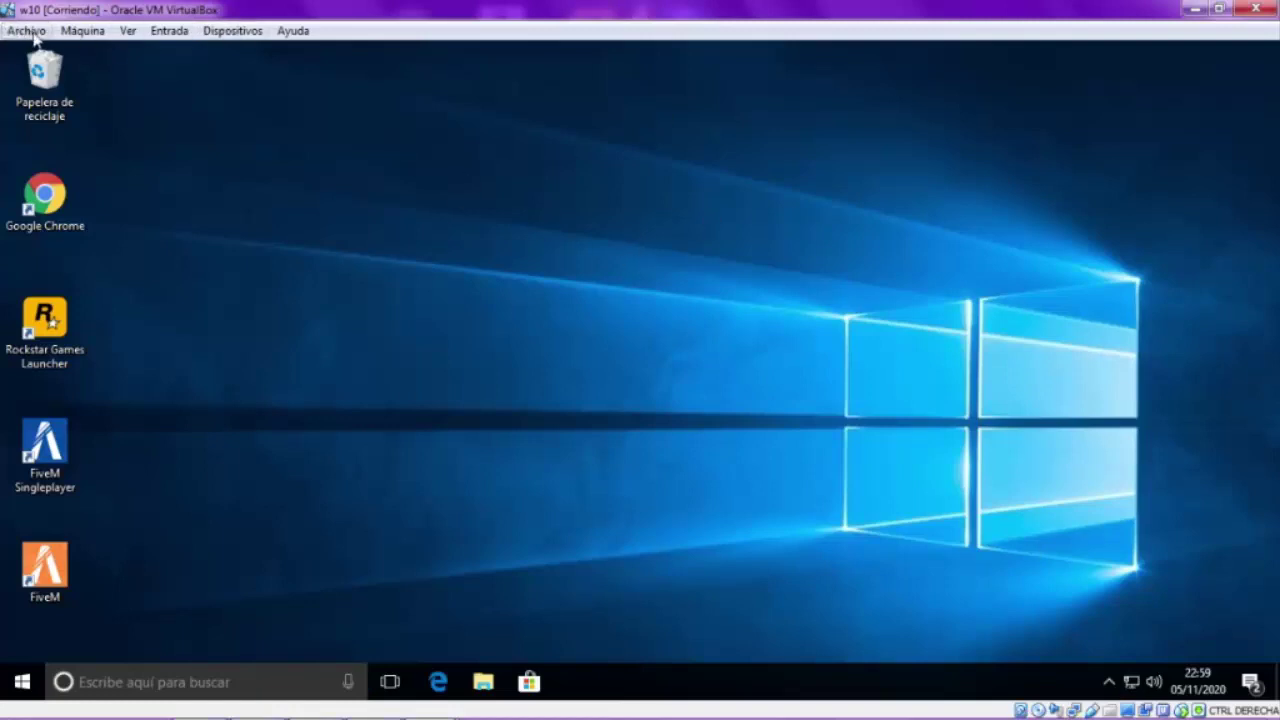
Step: Examine the running machine's view and device options, including the shared clipboard and drag-and-drop modes
{"action": "left_click", "coordinate": [64, 32]}
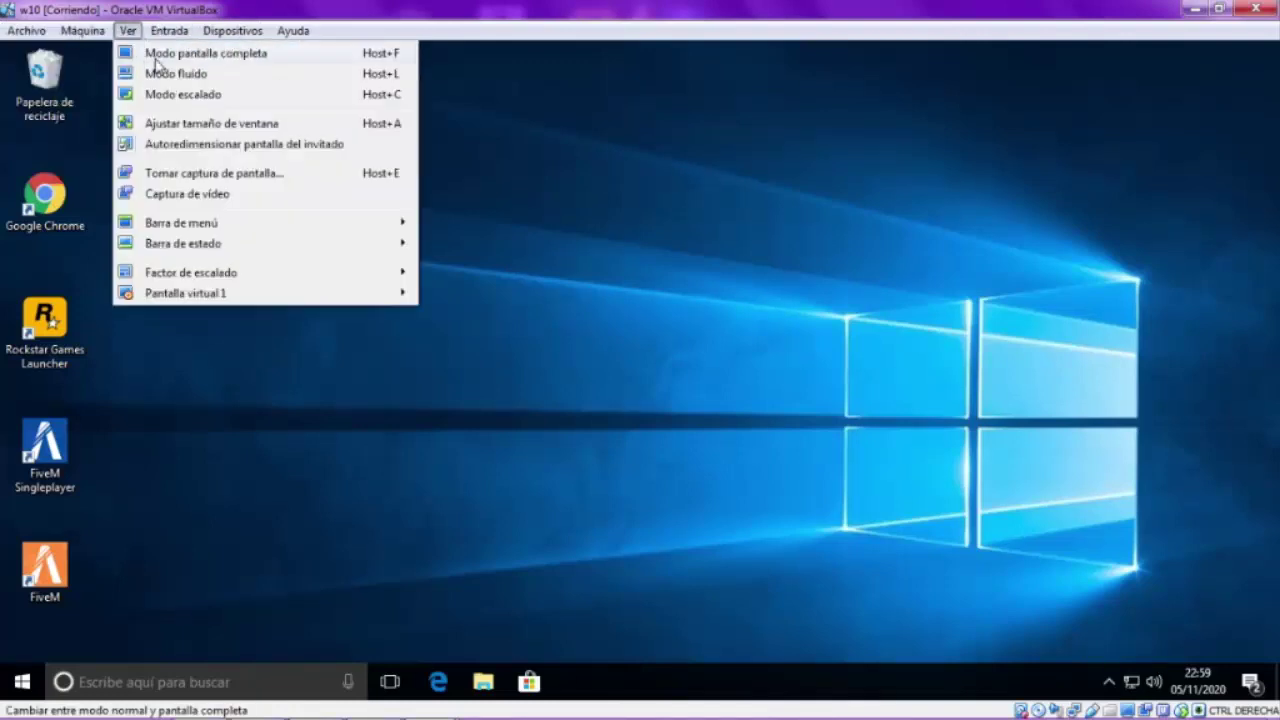
{"action": "mouse_move", "coordinate": [188, 40]}
{"action": "mouse_move", "coordinate": [126, 32]}
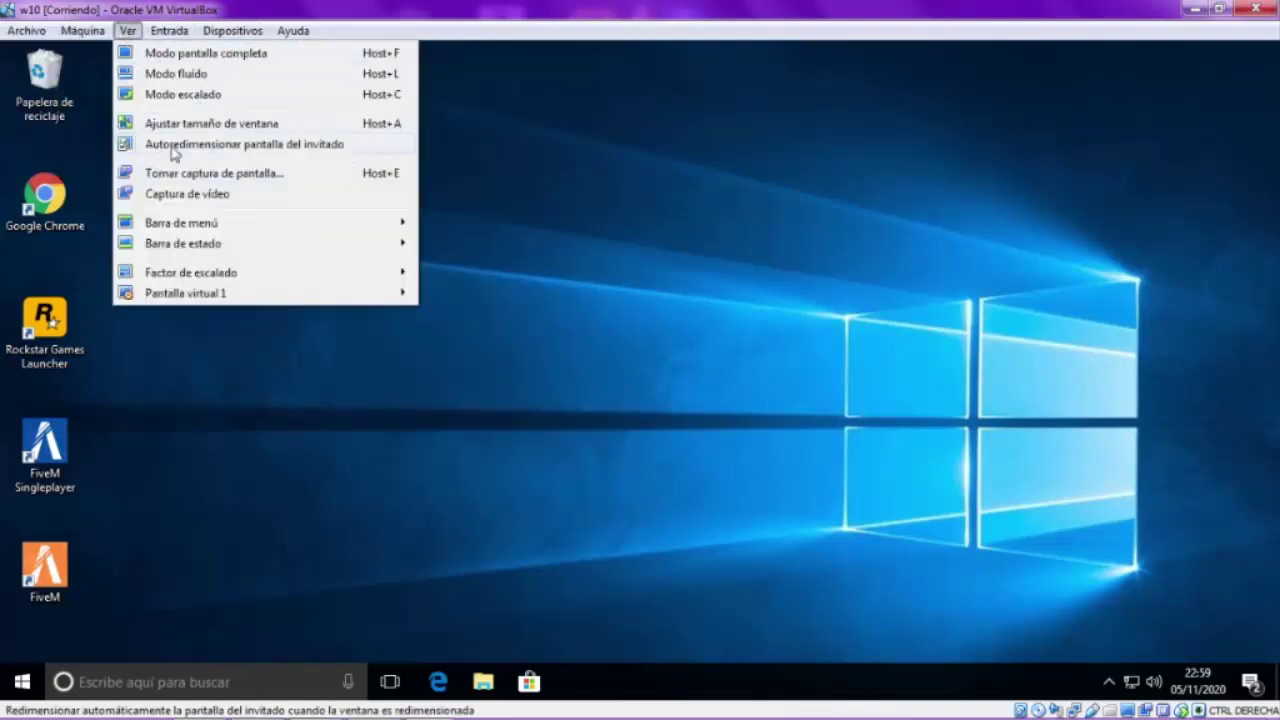
{"action": "mouse_move", "coordinate": [230, 32]}
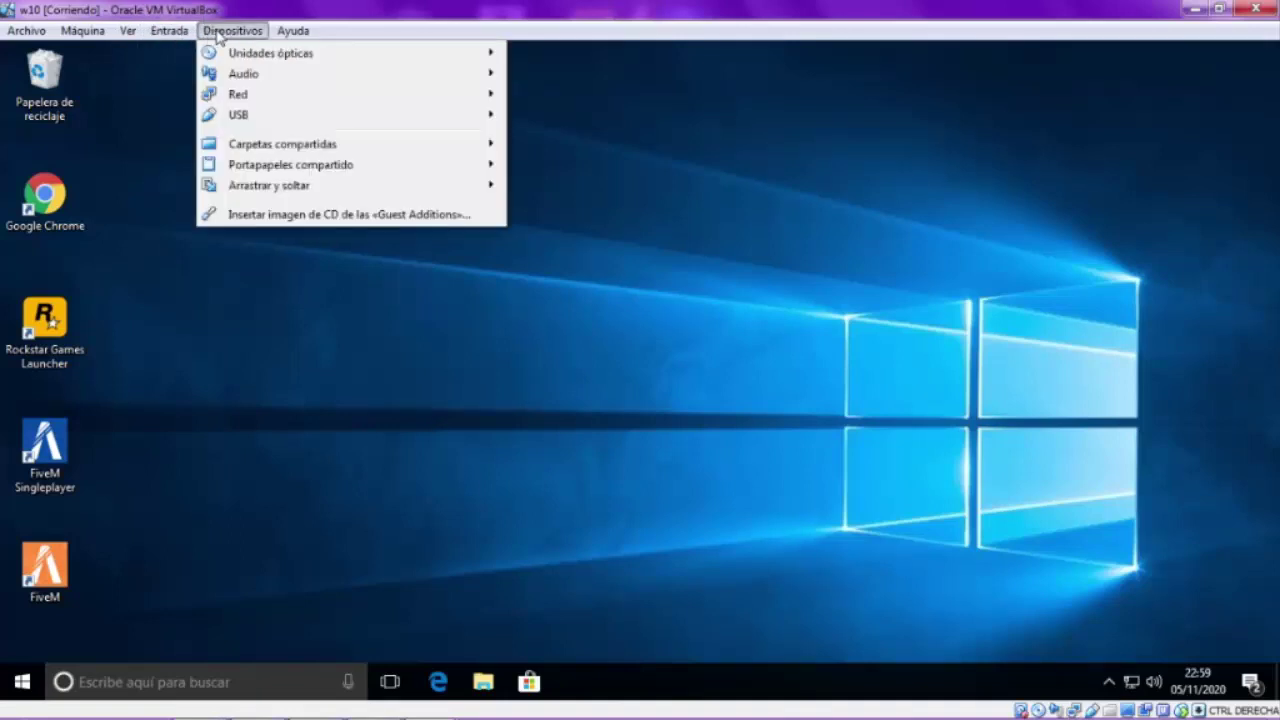
{"action": "mouse_move", "coordinate": [258, 118]}
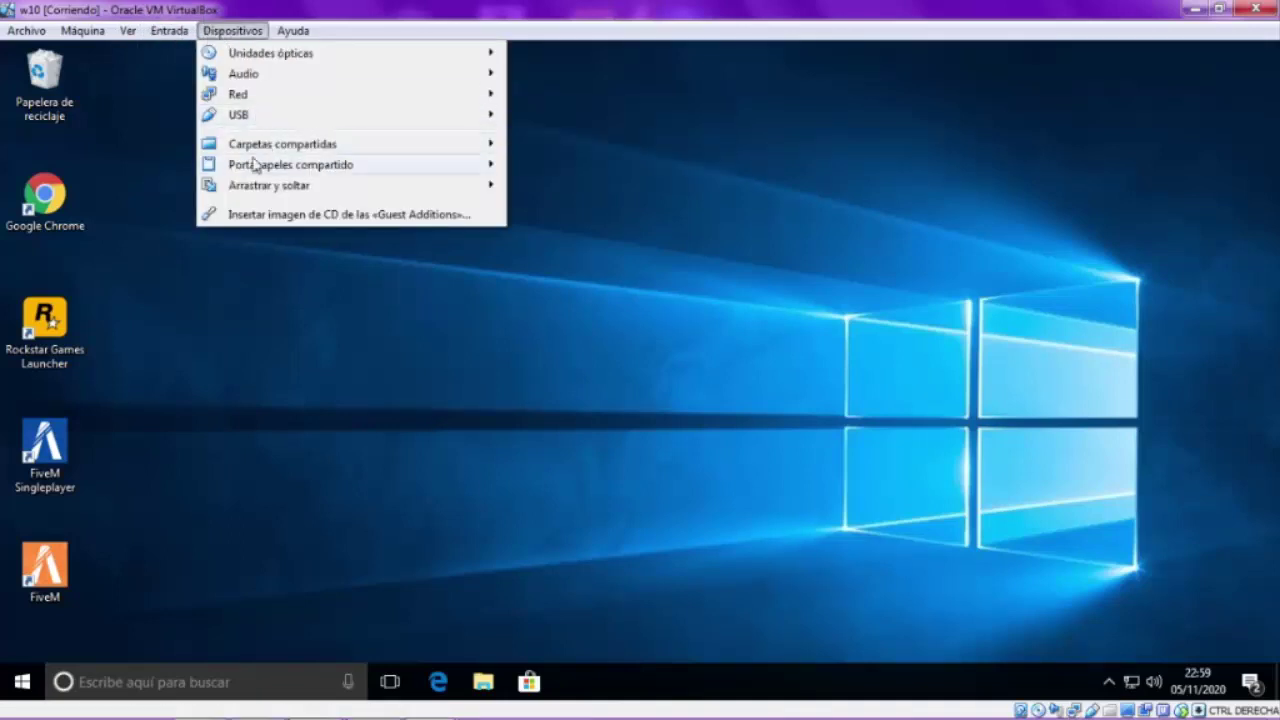
{"action": "mouse_move", "coordinate": [245, 172]}
{"action": "mouse_move", "coordinate": [306, 148]}
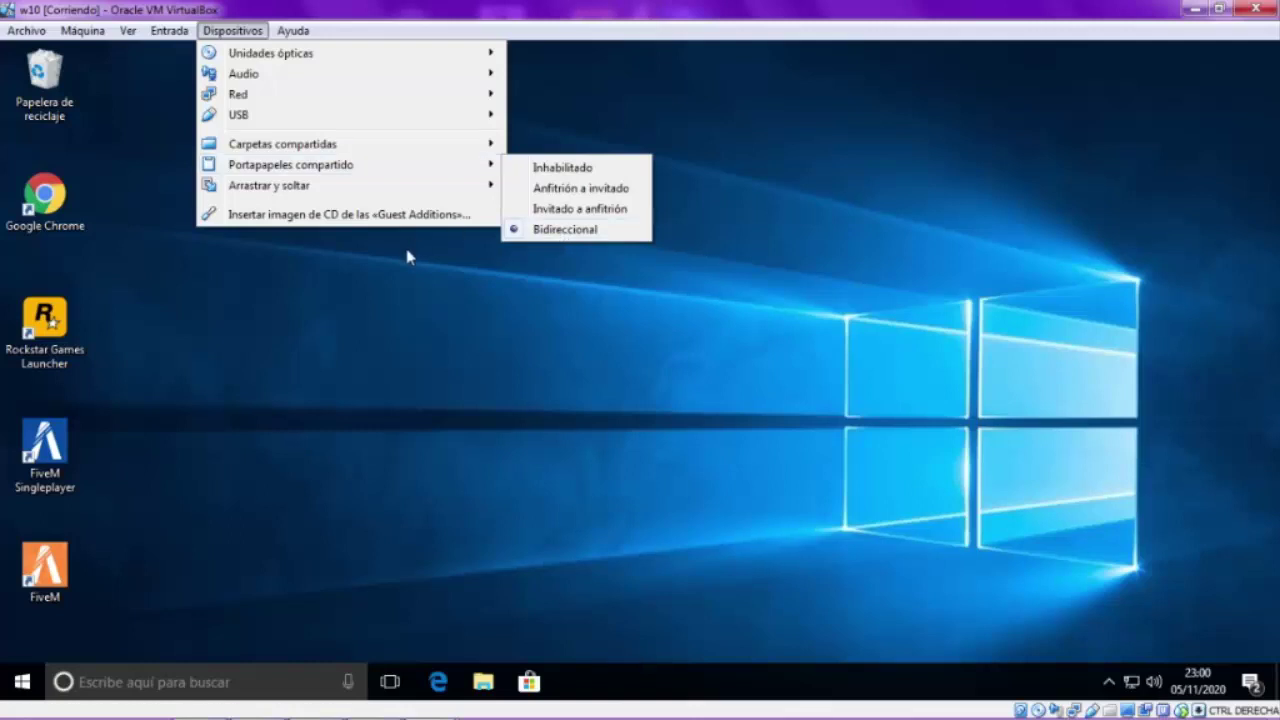
{"action": "mouse_move", "coordinate": [260, 192]}
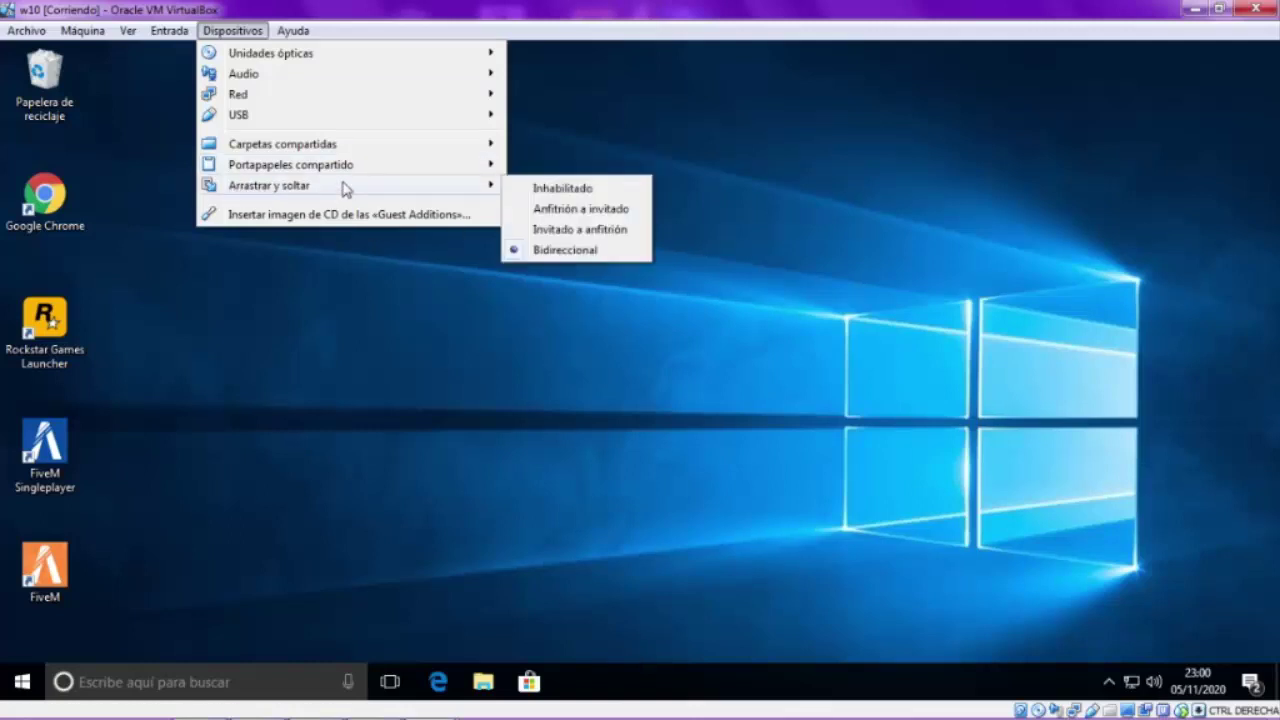
{"action": "left_click", "coordinate": [880, 8]}
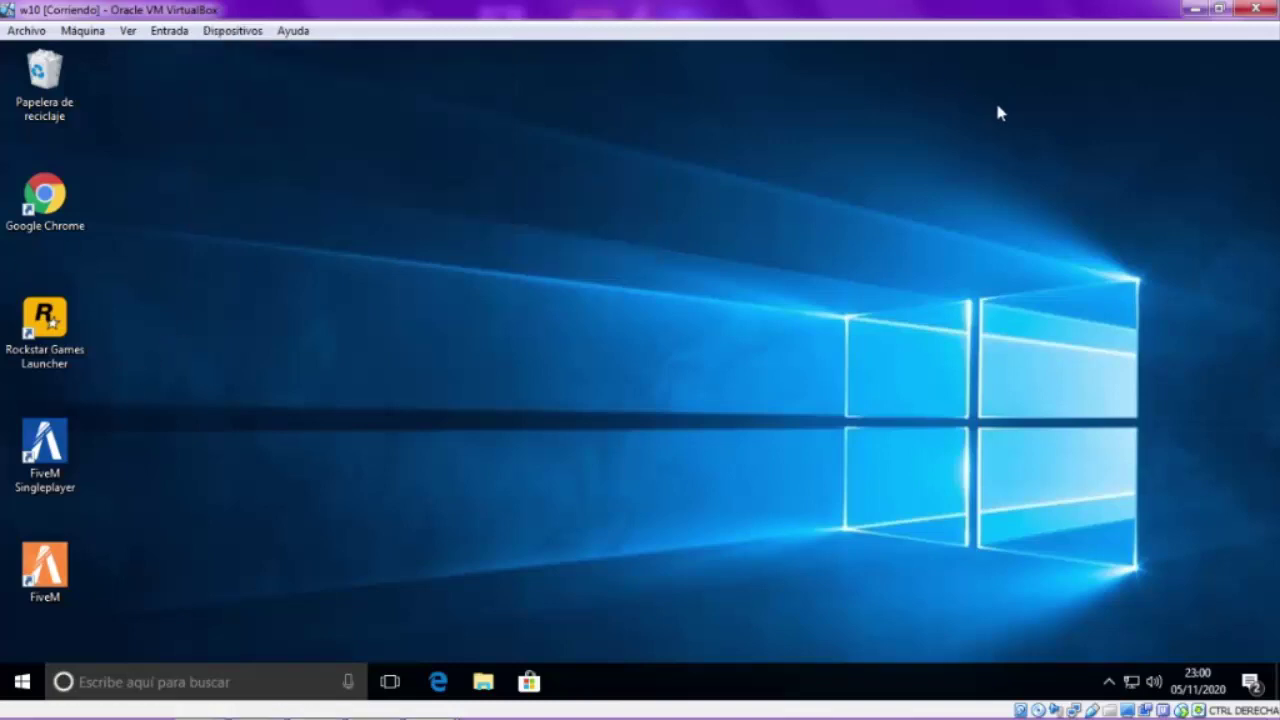
Step: Shrink the w10 window, minimize the VirtualBox manager to show the host desktop, and maximize w10 again
{"action": "double_click", "coordinate": [917, 6]}
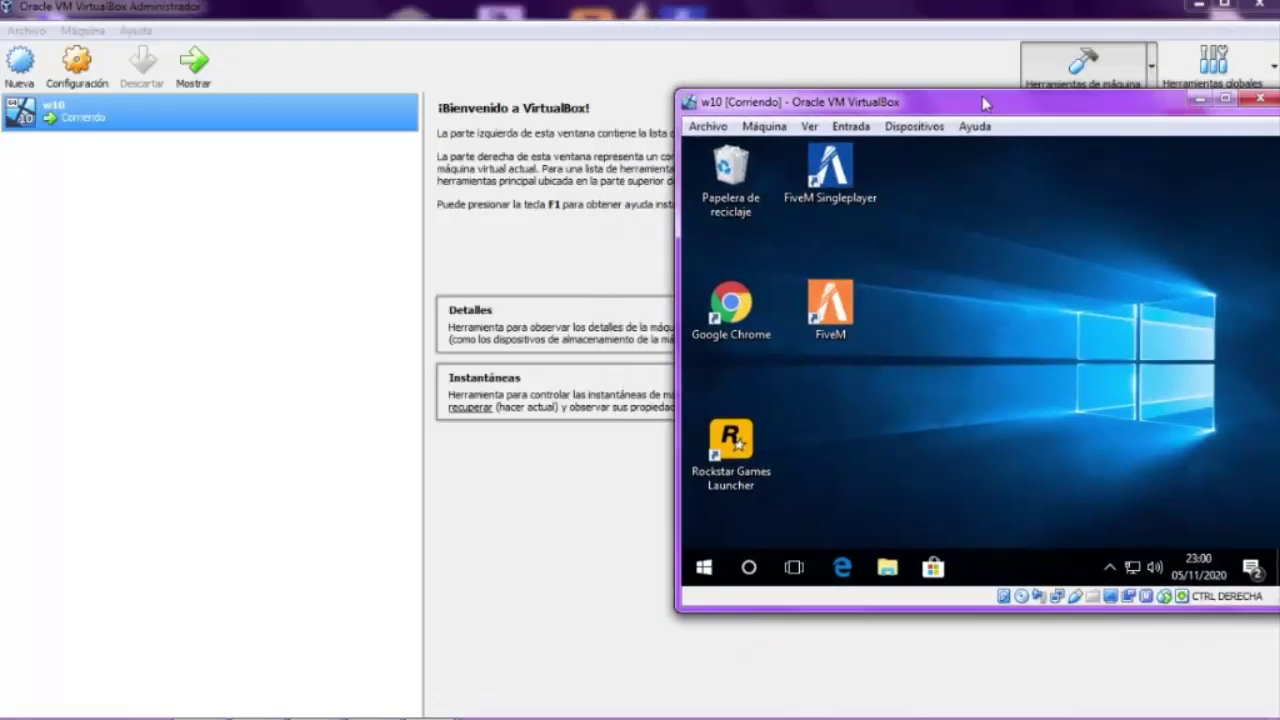
{"action": "left_click", "coordinate": [770, 8]}
{"action": "left_click", "coordinate": [1195, 6]}
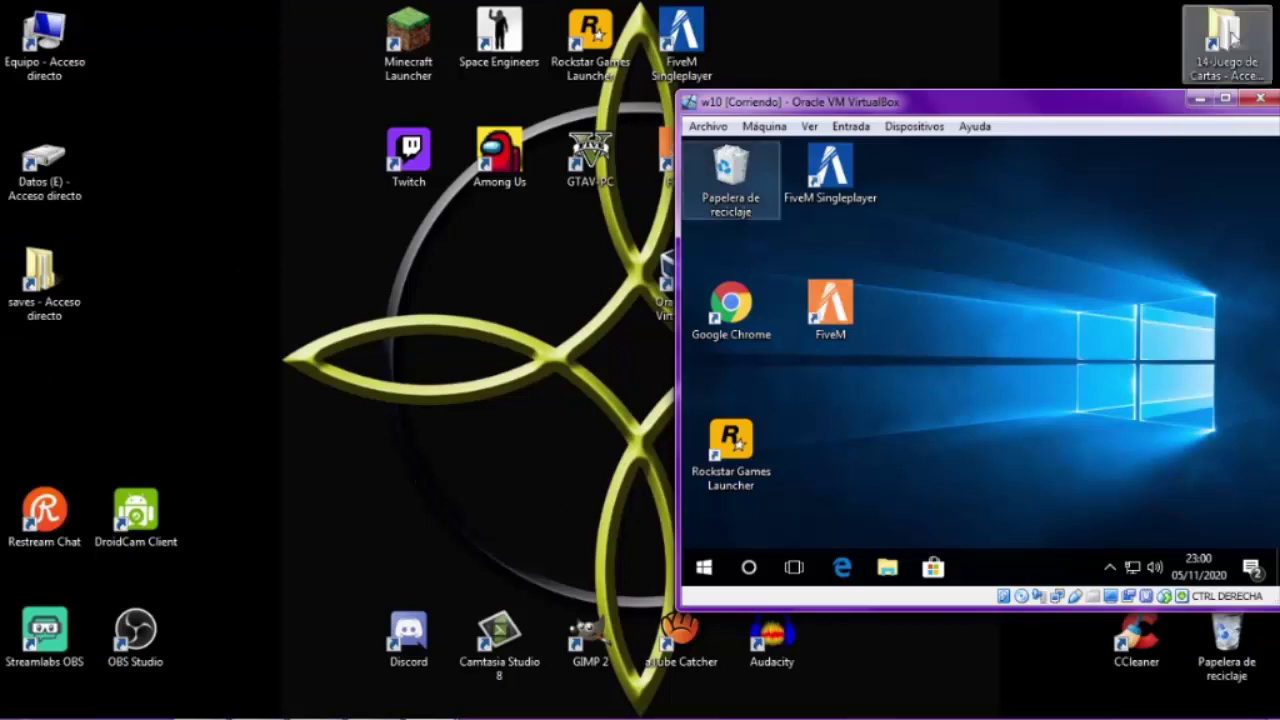
{"action": "left_click_drag", "start_coordinate": [1100, 101], "coordinate": [985, 8]}
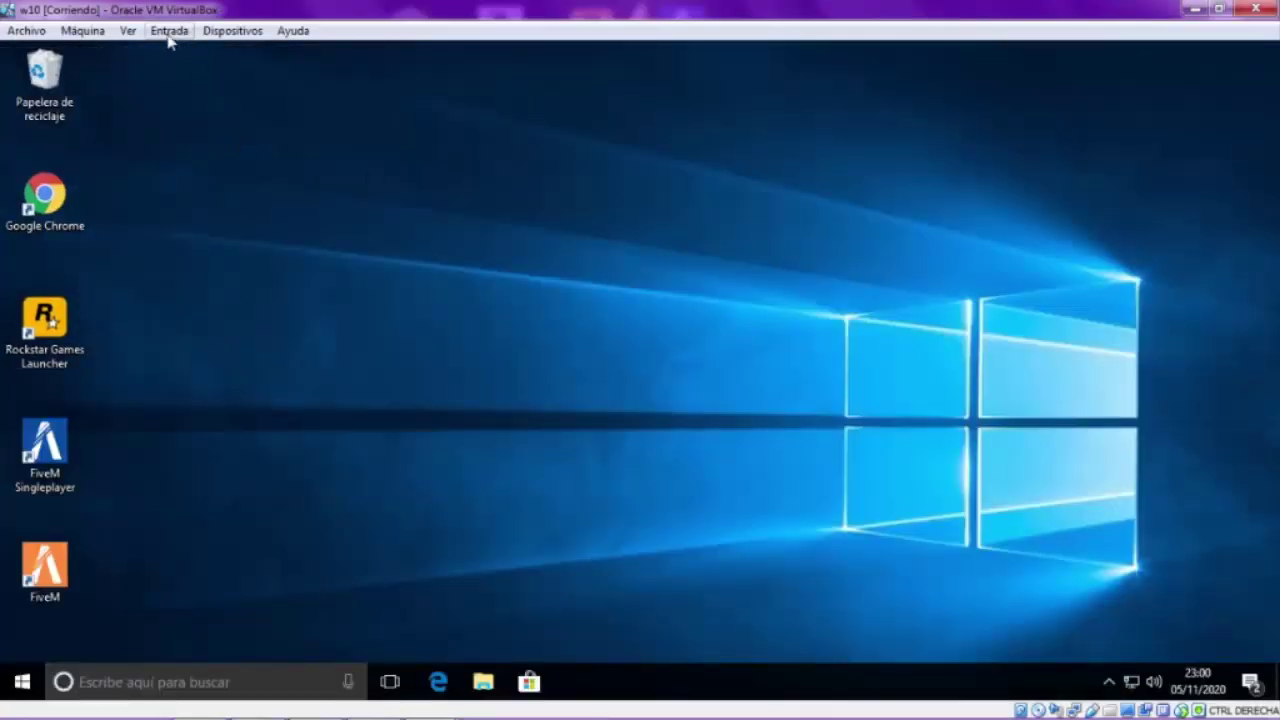
Step: Switch the w10 machine to full-screen mode and preview the manager and w10 windows from the host
{"action": "left_click", "coordinate": [128, 32]}
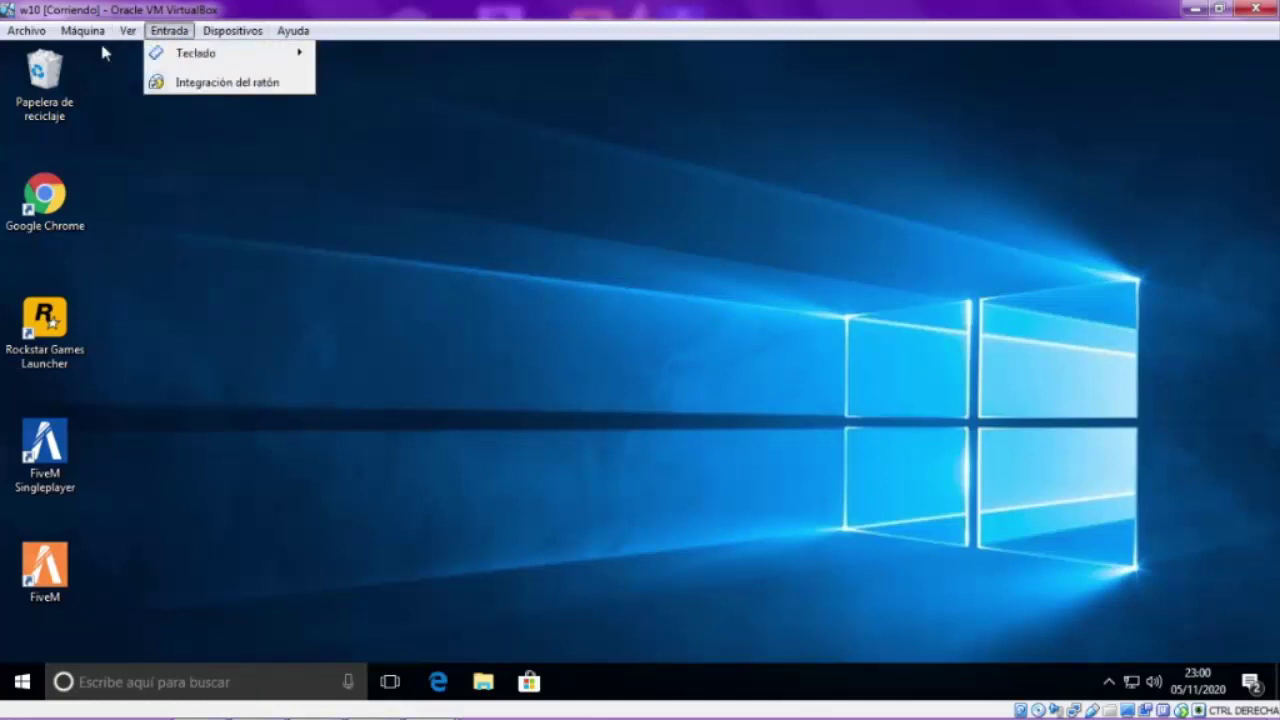
{"action": "left_click", "coordinate": [302, 65]}
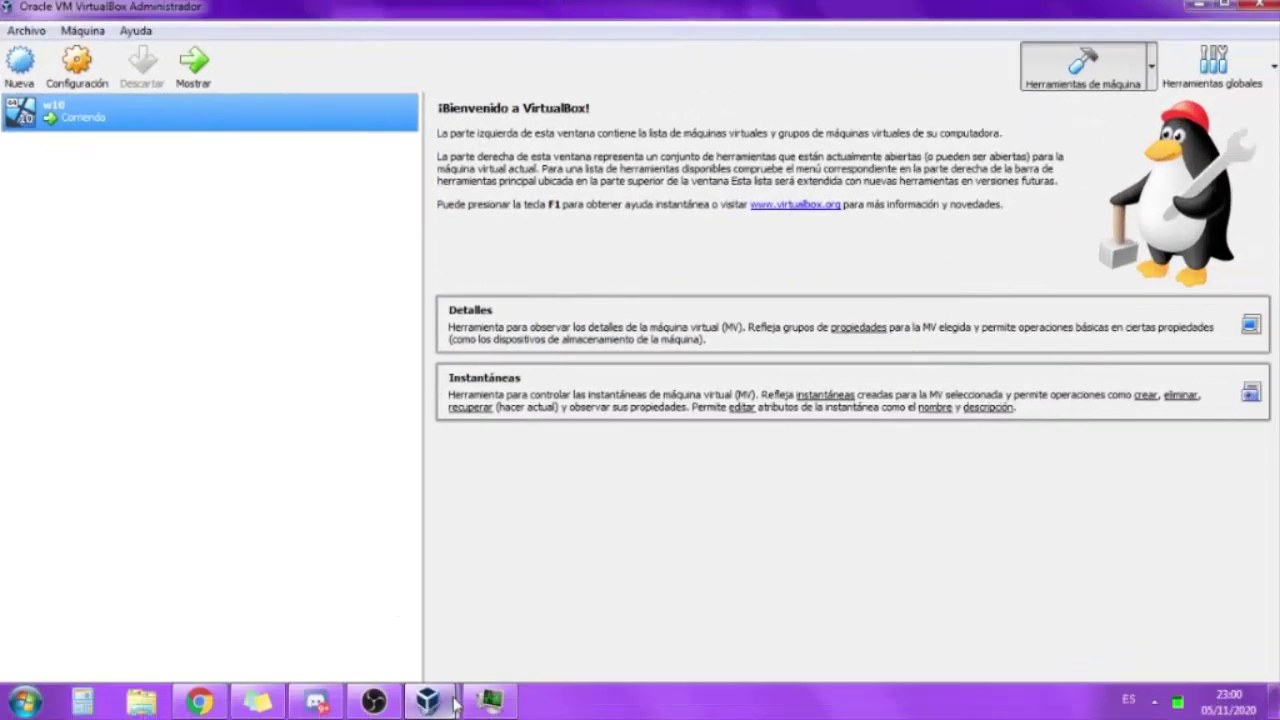
{"action": "mouse_move", "coordinate": [452, 705]}
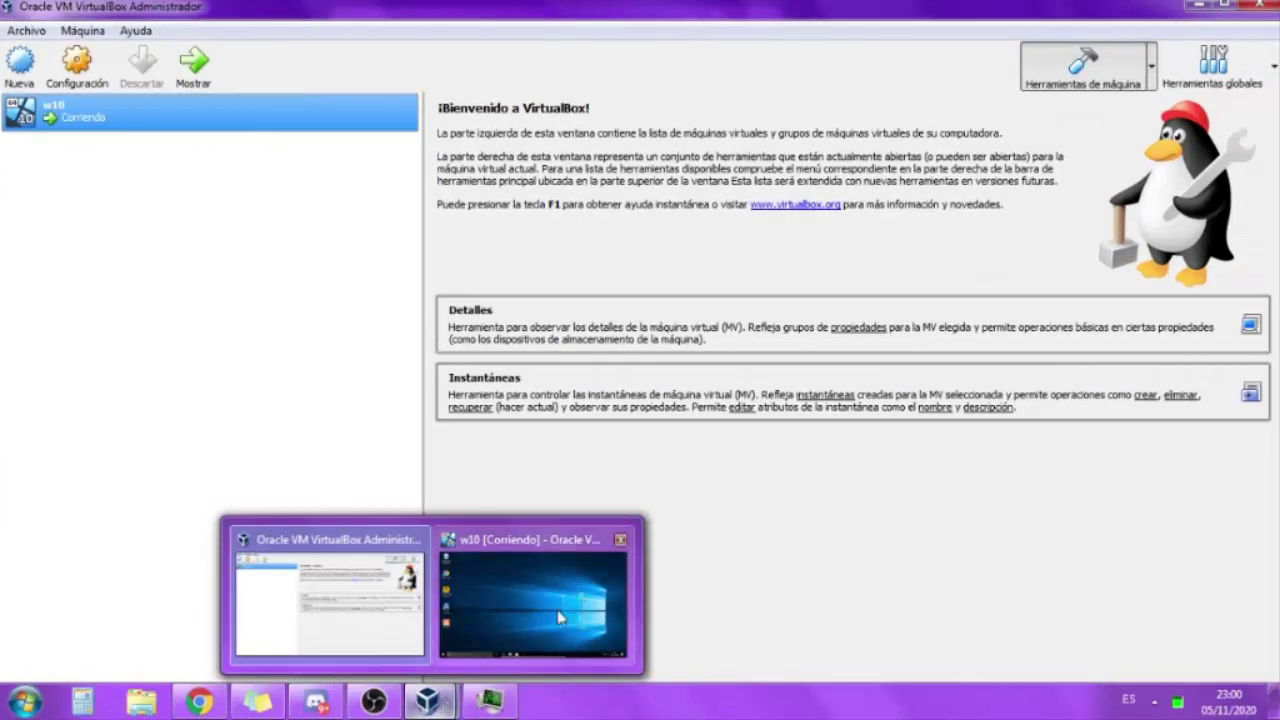
{"action": "mouse_move", "coordinate": [595, 637]}
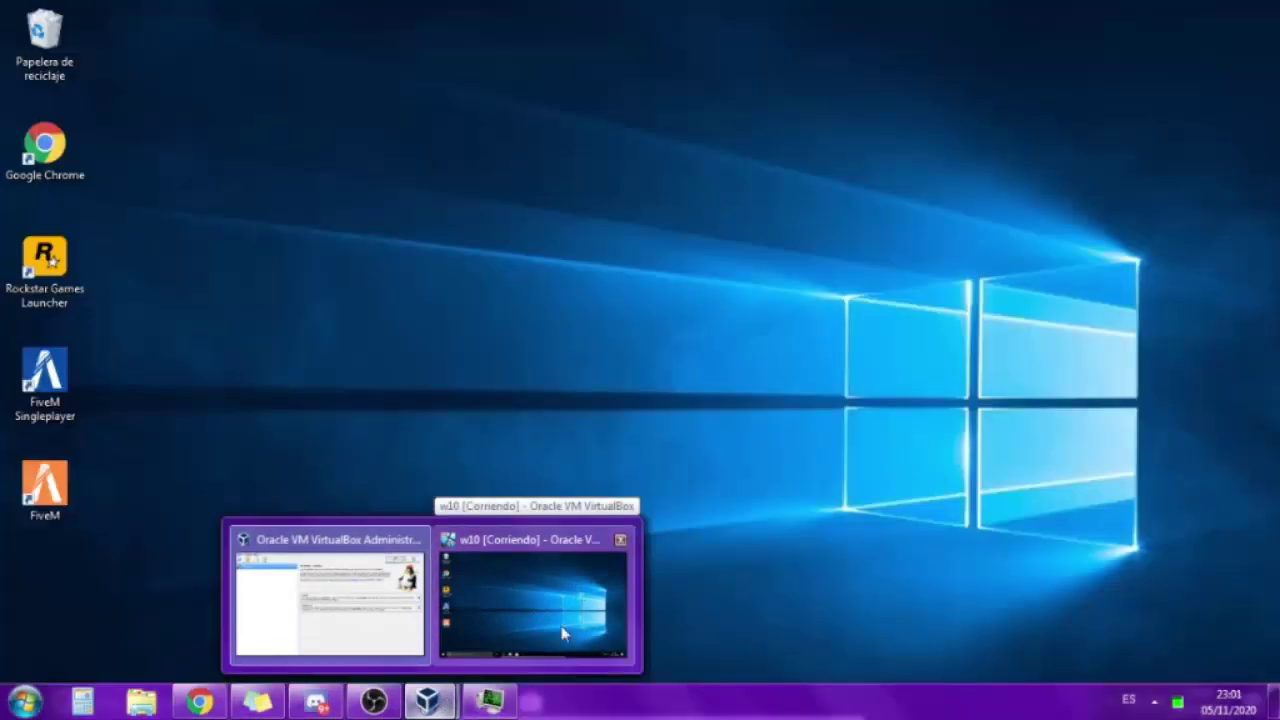
{"action": "mouse_move", "coordinate": [386, 703]}
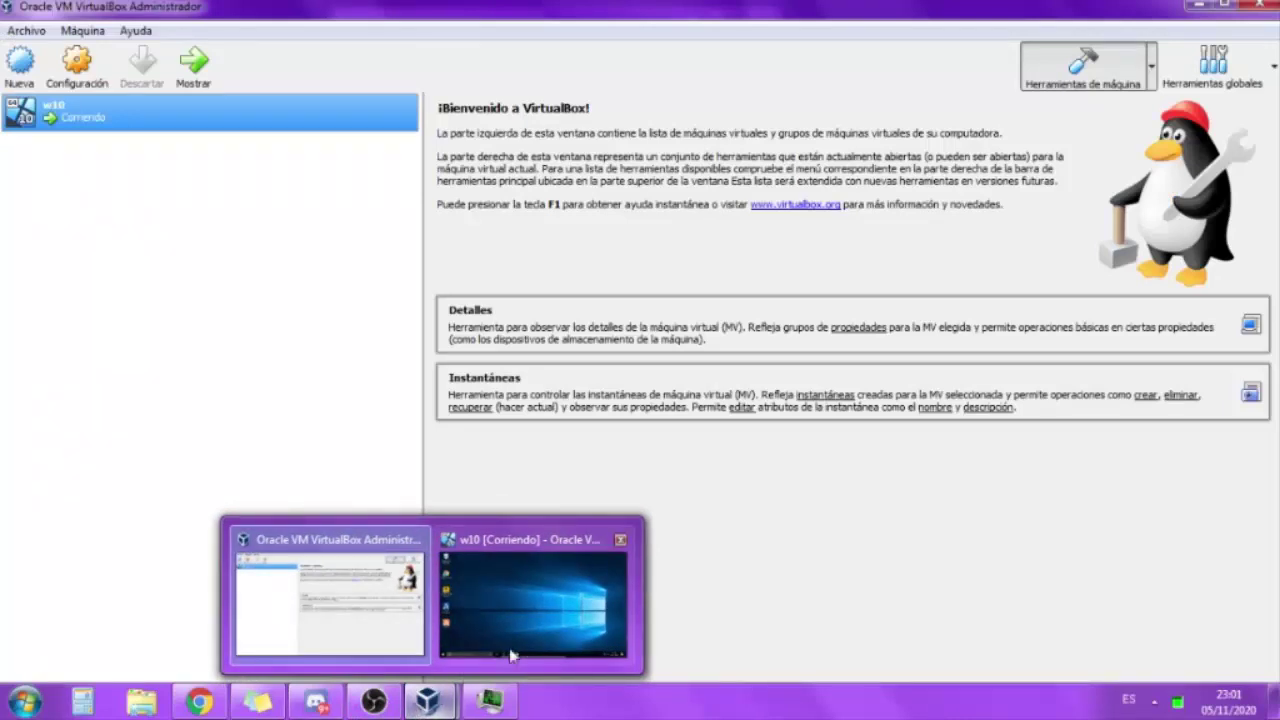
{"action": "mouse_move", "coordinate": [537, 635]}
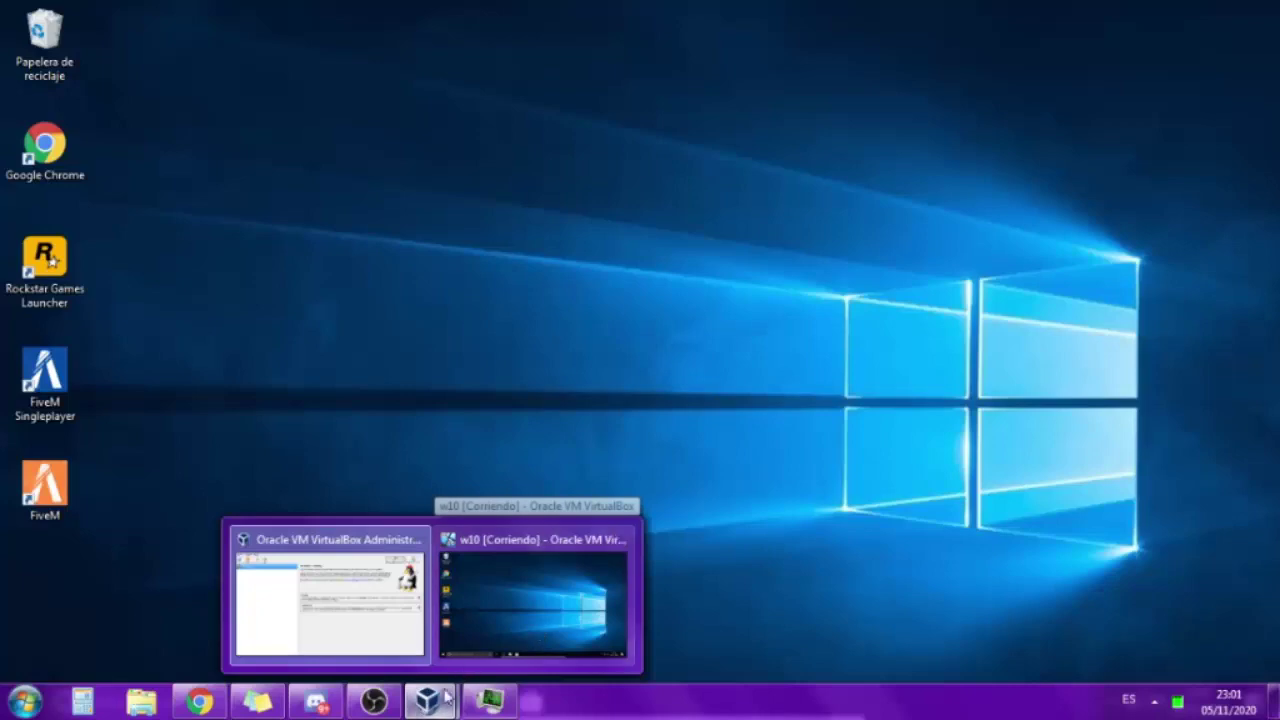